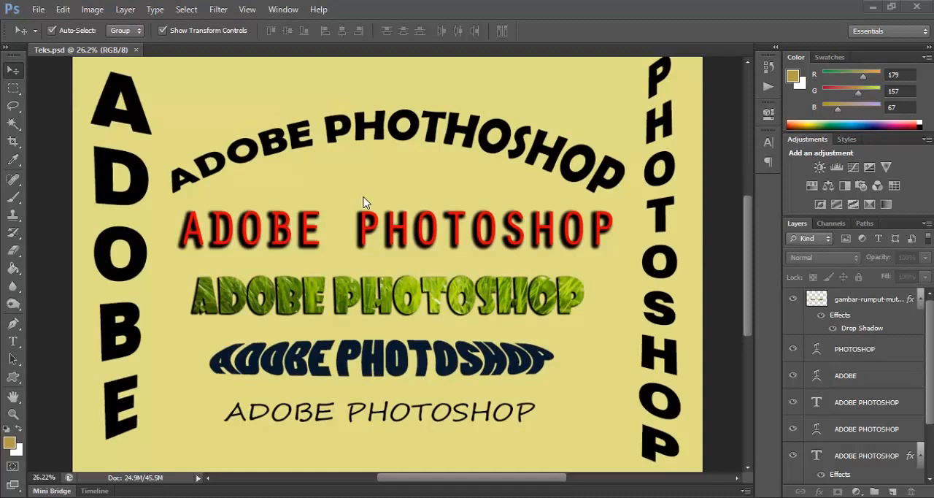
Step: Examine the finished text effects in Teks.psd, including the arched, shadowed, grass-filled and vertical lettering
{"action": "scroll", "coordinate": [366, 203], "scroll_direction": "down", "scroll_amount": 1}
{"action": "scroll", "coordinate": [365, 203], "scroll_direction": "up", "scroll_amount": 2}
{"action": "left_click", "coordinate": [366, 203]}
{"action": "scroll", "coordinate": [369, 210], "scroll_direction": "down", "scroll_amount": 3}
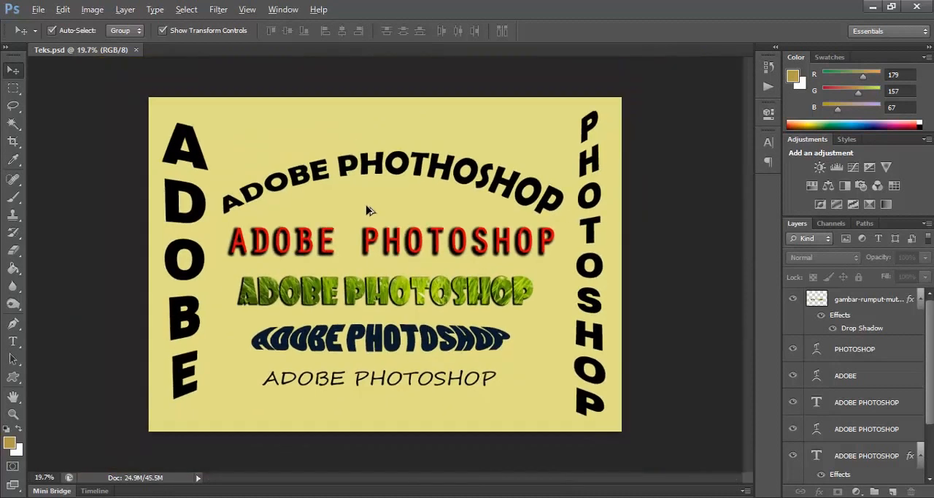
{"action": "scroll", "coordinate": [369, 211], "scroll_direction": "up", "scroll_amount": 2}
{"action": "key", "text": "alt"}
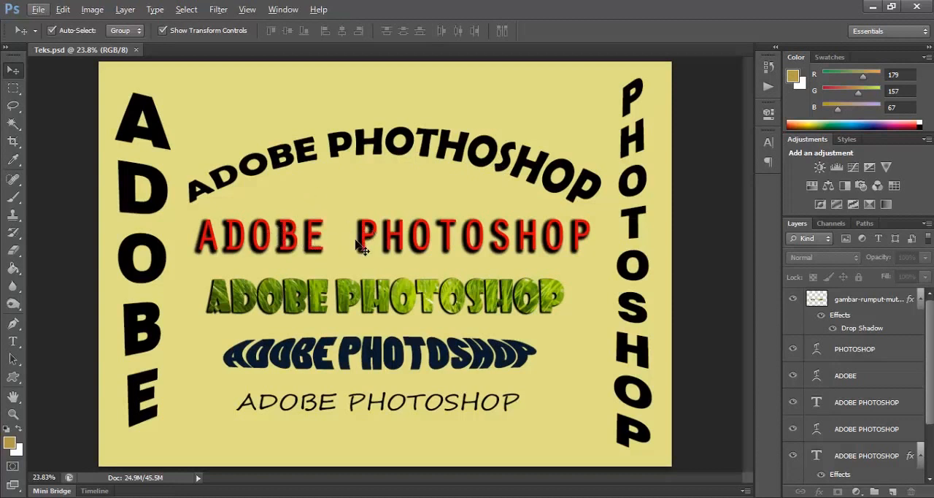
{"action": "scroll", "coordinate": [387, 251], "scroll_direction": "up", "scroll_amount": 3}
{"action": "scroll", "coordinate": [382, 245], "scroll_direction": "down", "scroll_amount": 1}
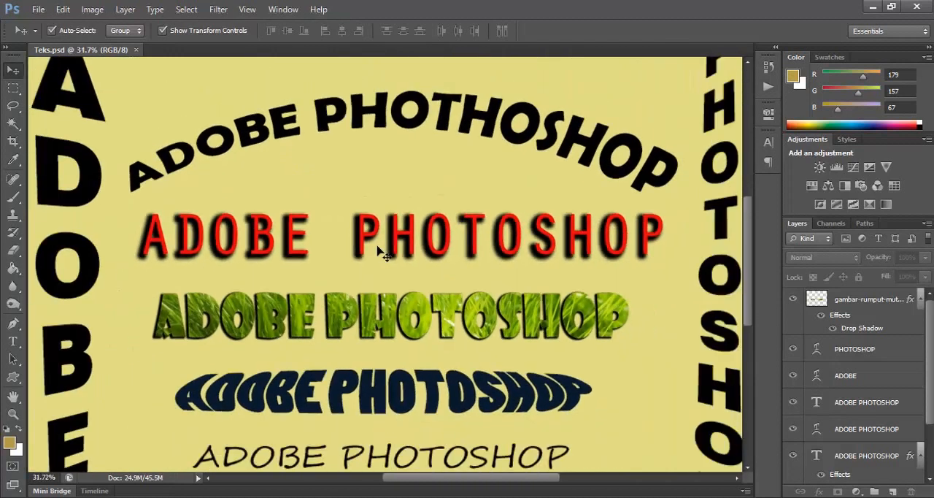
{"action": "scroll", "coordinate": [359, 322], "scroll_direction": "up", "scroll_amount": 2}
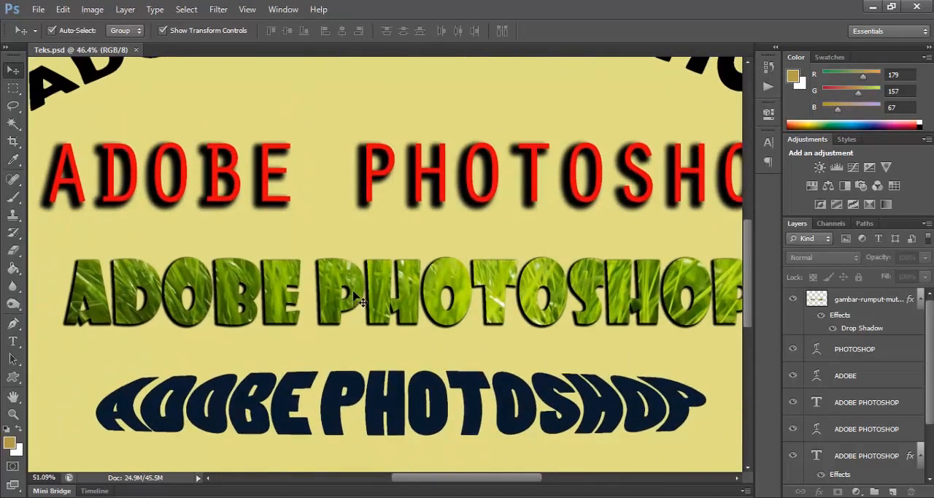
{"action": "scroll", "coordinate": [359, 301], "scroll_direction": "up", "scroll_amount": 2}
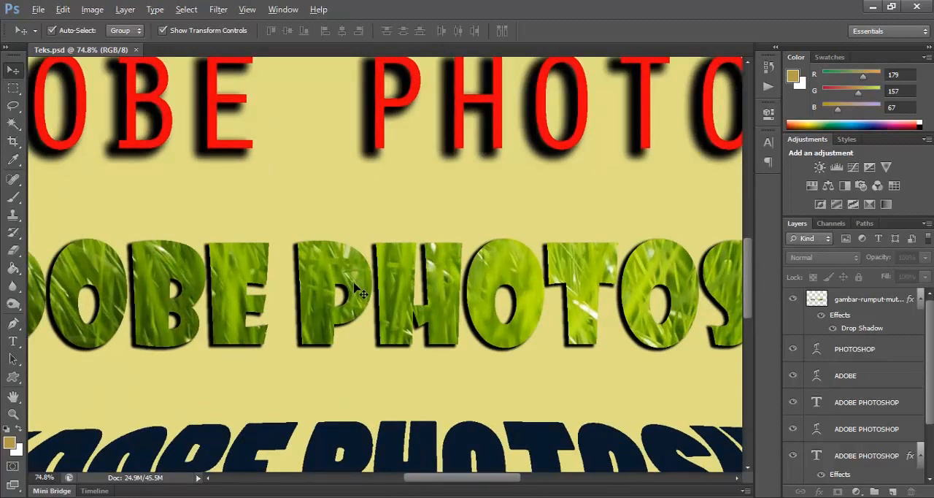
{"action": "scroll", "coordinate": [357, 288], "scroll_direction": "down", "scroll_amount": 2}
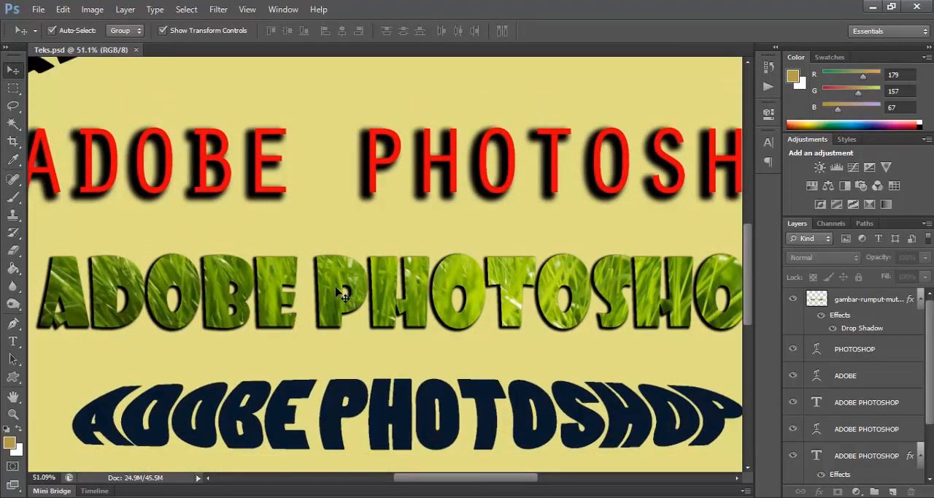
{"action": "scroll", "coordinate": [334, 292], "scroll_direction": "down", "scroll_amount": 1}
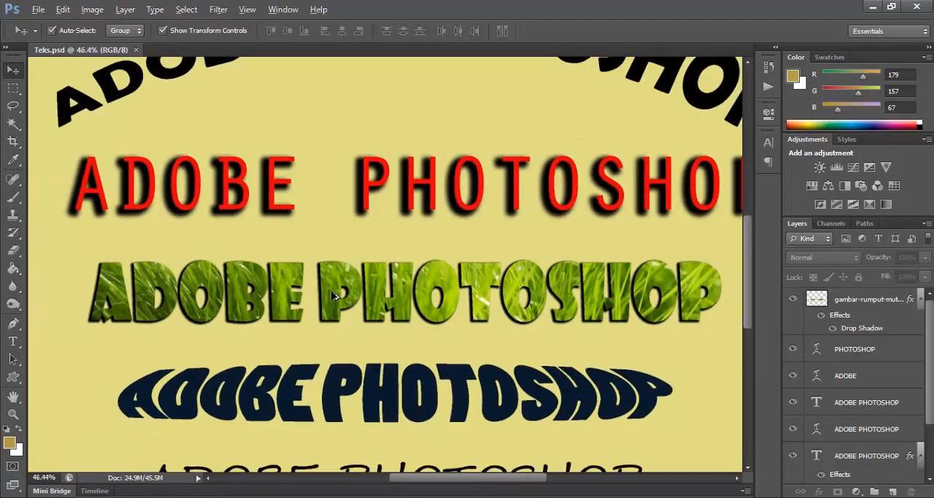
{"action": "scroll", "coordinate": [332, 296], "scroll_direction": "up", "scroll_amount": 2}
{"action": "scroll", "coordinate": [332, 296], "scroll_direction": "up", "scroll_amount": 1}
{"action": "scroll", "coordinate": [332, 295], "scroll_direction": "down", "scroll_amount": 1}
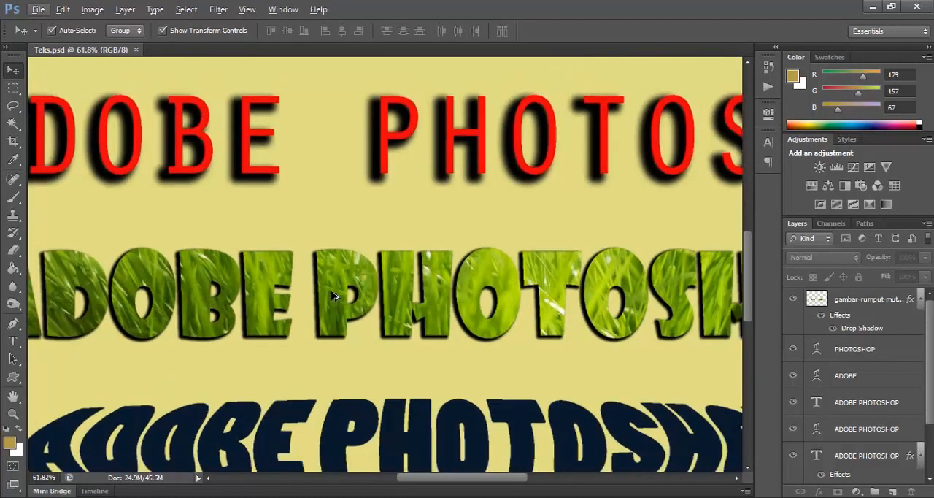
{"action": "scroll", "coordinate": [332, 296], "scroll_direction": "down", "scroll_amount": 3}
{"action": "scroll", "coordinate": [336, 294], "scroll_direction": "up", "scroll_amount": 3}
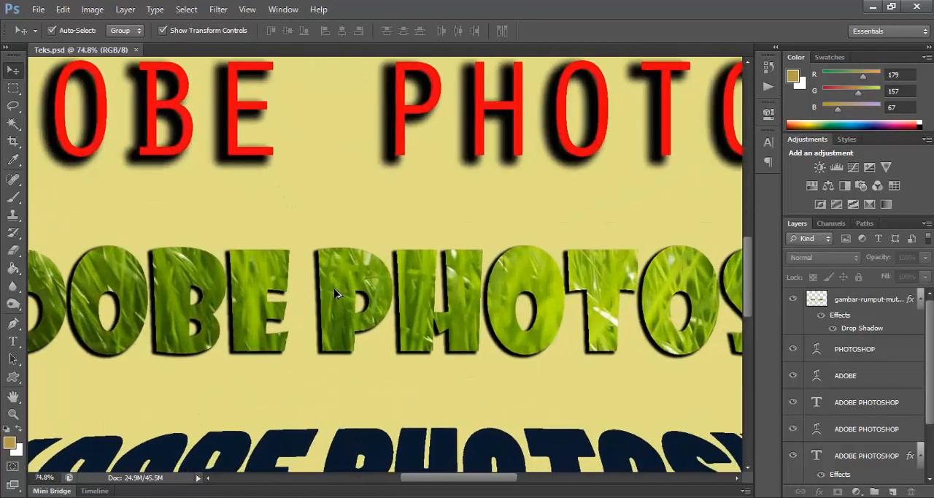
{"action": "scroll", "coordinate": [336, 294], "scroll_direction": "down", "scroll_amount": 5}
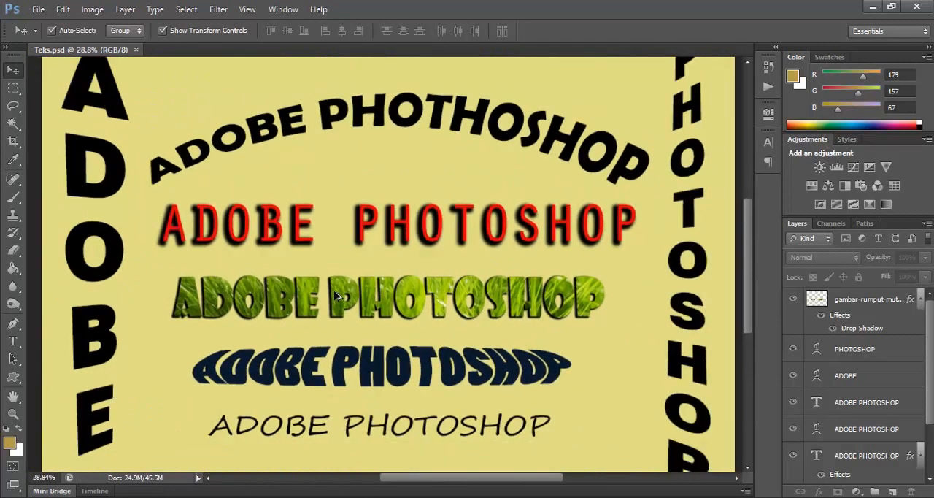
{"action": "scroll", "coordinate": [335, 294], "scroll_direction": "down", "scroll_amount": 1}
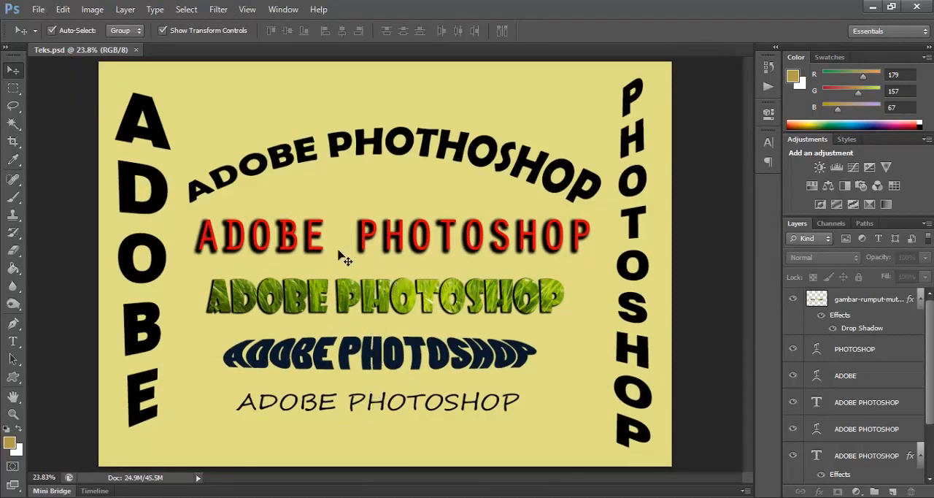
Step: Switch to File Explorer, view the grass photo Rumput.jpg up close, and return to Photoshop
{"action": "key", "text": "alt+Tab"}
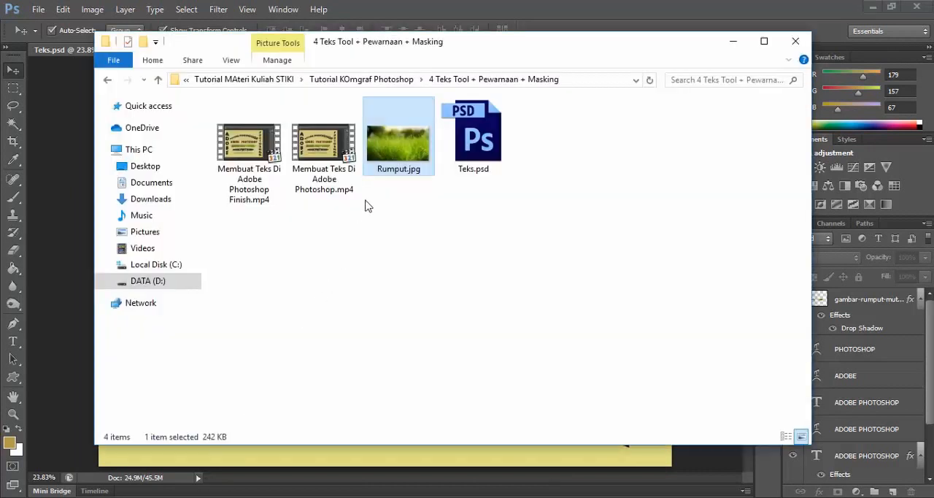
{"action": "double_click", "coordinate": [387, 155]}
{"action": "scroll", "coordinate": [438, 273], "scroll_direction": "up", "scroll_amount": 4}
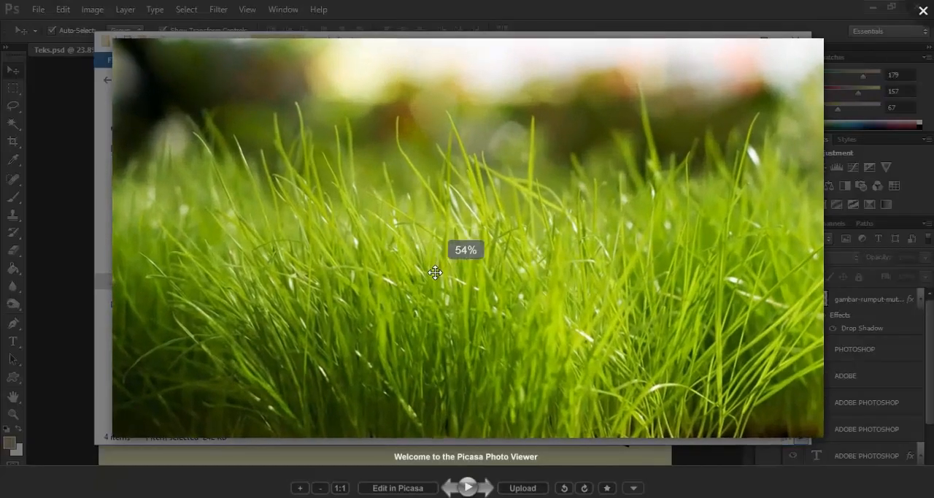
{"action": "scroll", "coordinate": [435, 273], "scroll_direction": "up", "scroll_amount": 1}
{"action": "scroll", "coordinate": [435, 273], "scroll_direction": "down", "scroll_amount": 3}
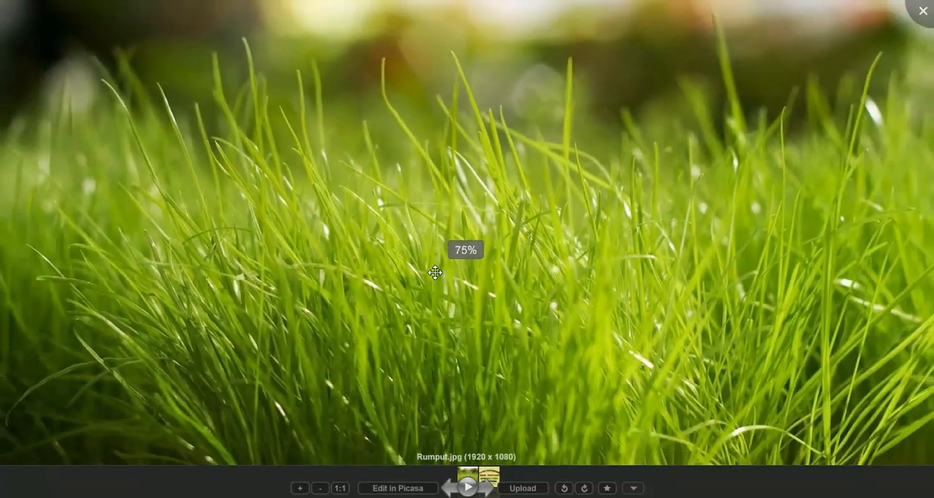
{"action": "scroll", "coordinate": [435, 272], "scroll_direction": "down", "scroll_amount": 1}
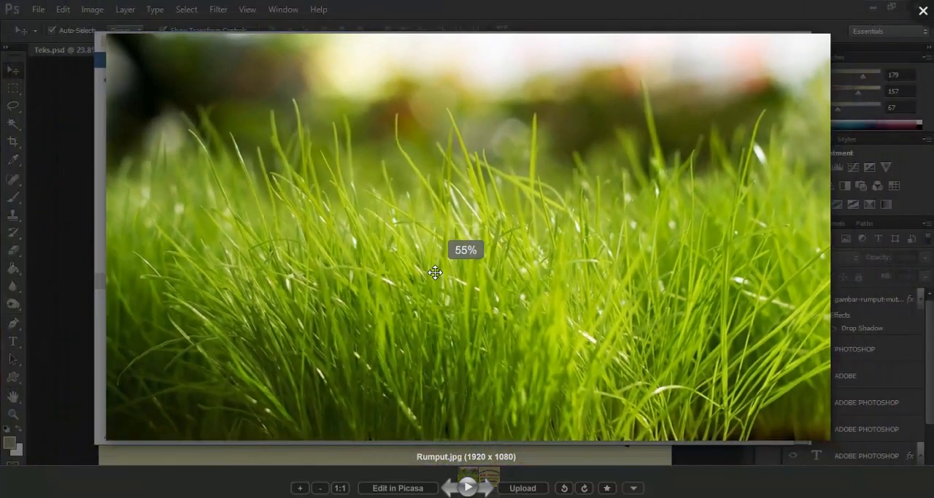
{"action": "scroll", "coordinate": [437, 283], "scroll_direction": "up", "scroll_amount": 1}
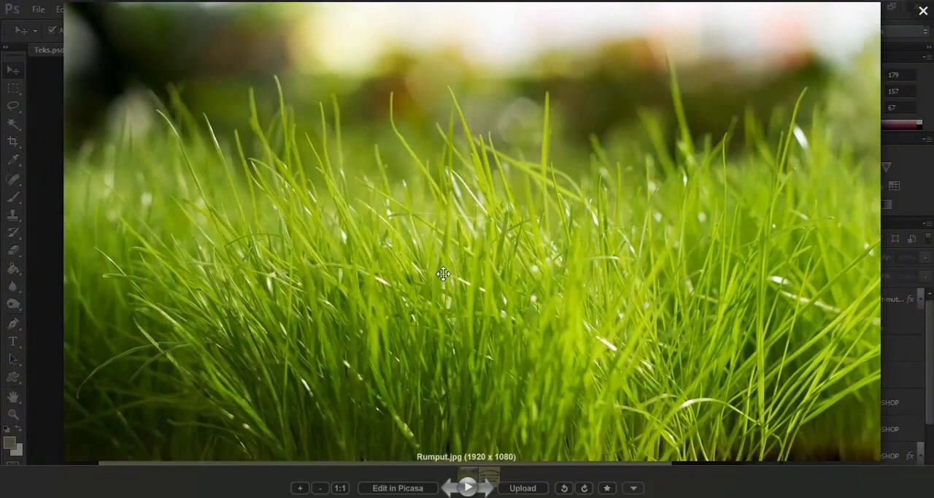
{"action": "left_click", "coordinate": [921, 16]}
{"action": "left_click", "coordinate": [66, 163]}
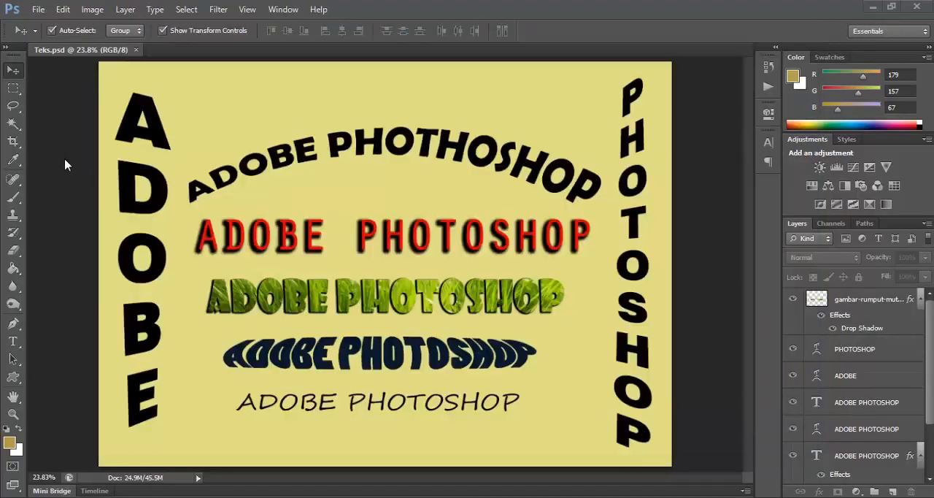
Step: Create a new A4 document in centimeters, 21 x 29.7 cm, at 300 pixels/inch in RGB with a white background
{"action": "left_click", "coordinate": [39, 11]}
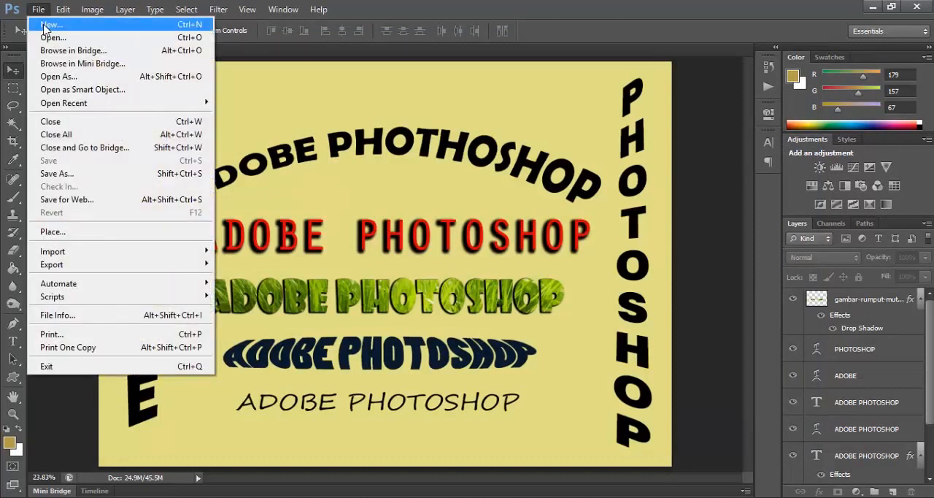
{"action": "left_click", "coordinate": [50, 24]}
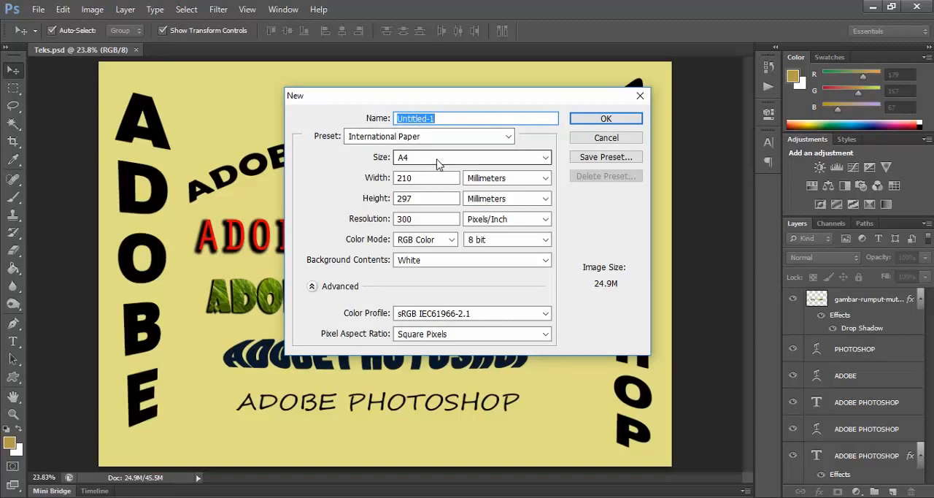
{"action": "left_click", "coordinate": [498, 181]}
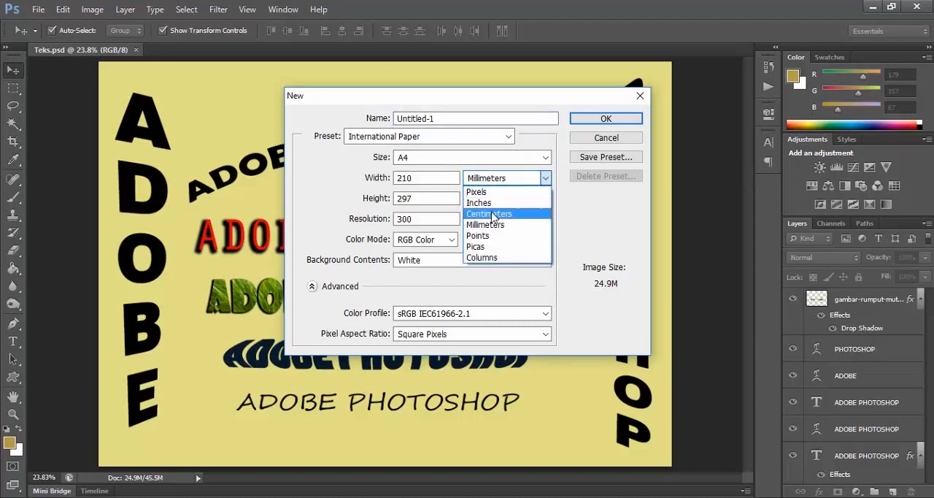
{"action": "left_click", "coordinate": [490, 214]}
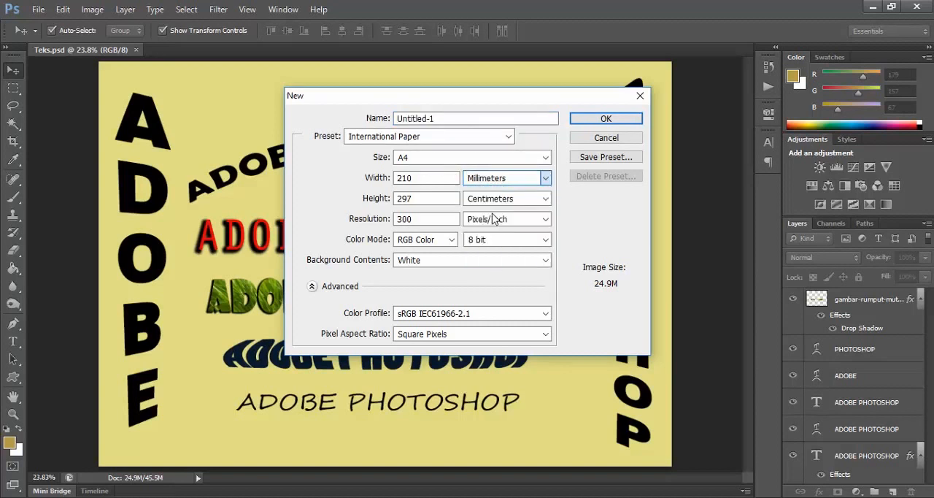
{"action": "left_click", "coordinate": [589, 120]}
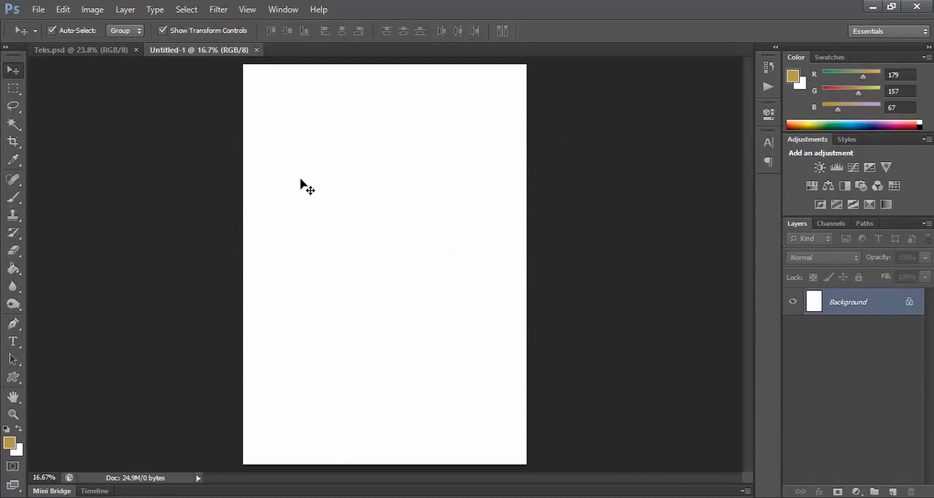
Step: Rotate the blank A4 canvas 90° clockwise into landscape orientation
{"action": "left_click", "coordinate": [93, 10]}
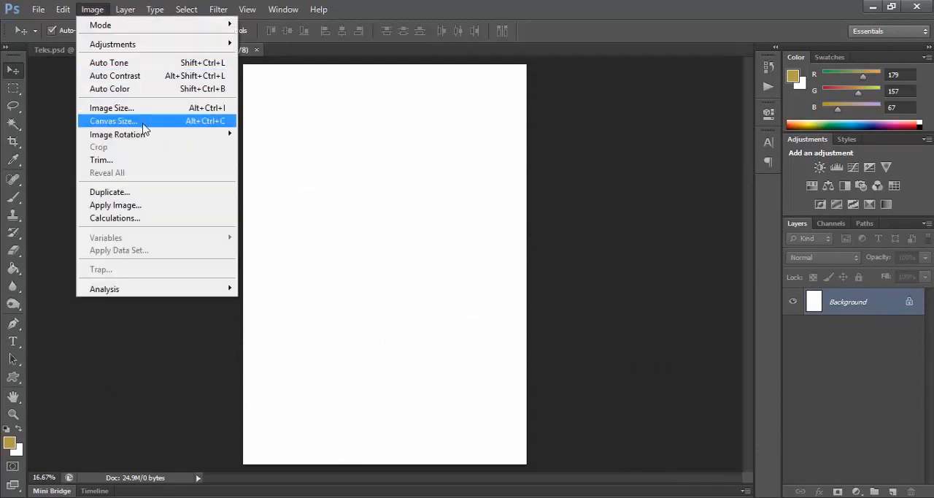
{"action": "mouse_move", "coordinate": [150, 139]}
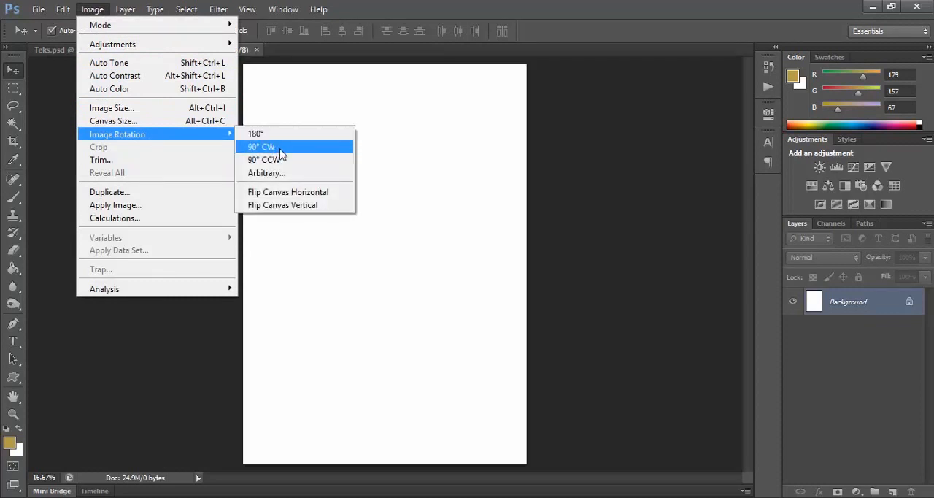
{"action": "left_click", "coordinate": [284, 153]}
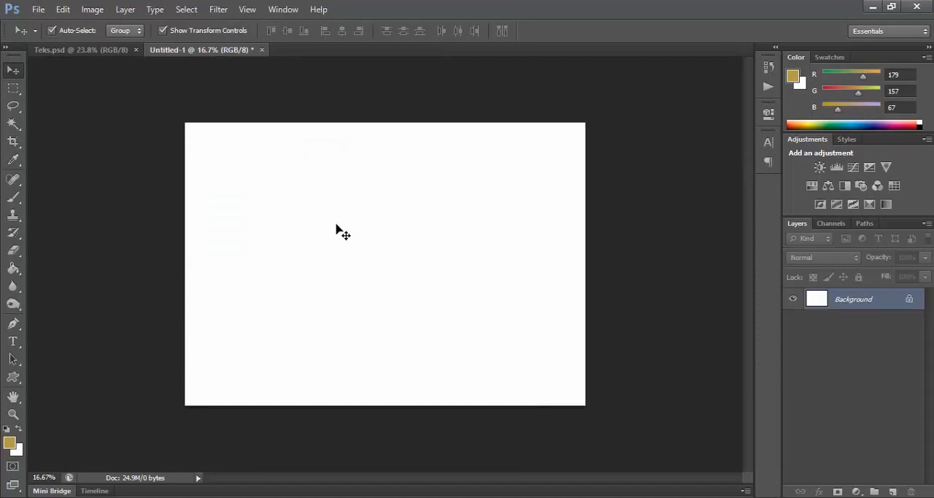
Step: Choose the Horizontal Type Tool from the type tool variants and start a text line in the canvas's upper middle
{"action": "left_click", "coordinate": [18, 349]}
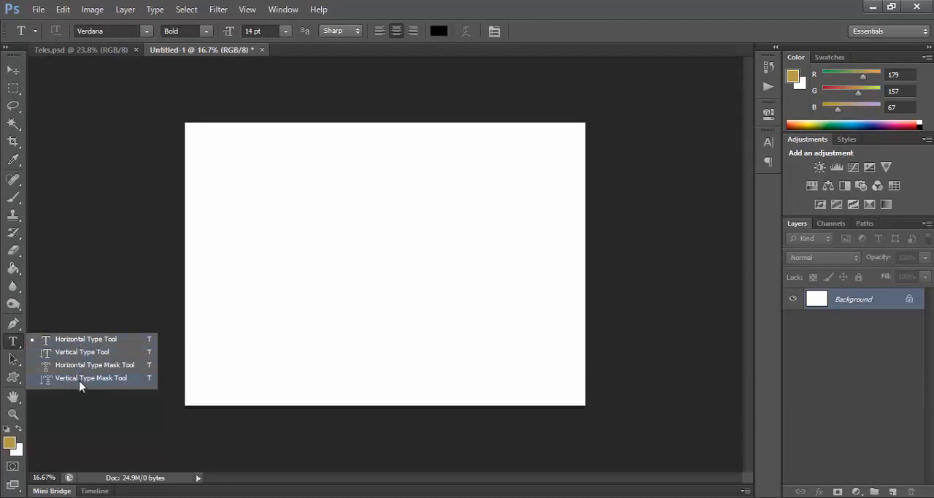
{"action": "left_click", "coordinate": [15, 345]}
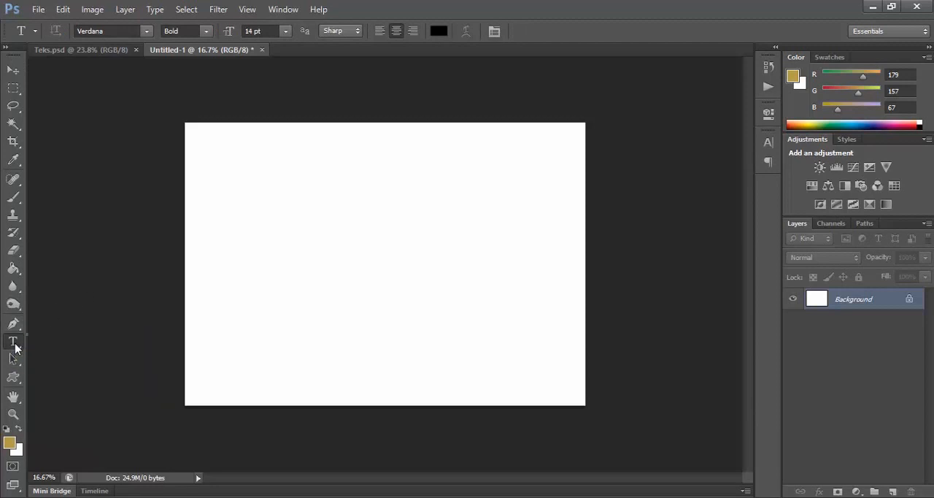
{"action": "right_click", "coordinate": [15, 346]}
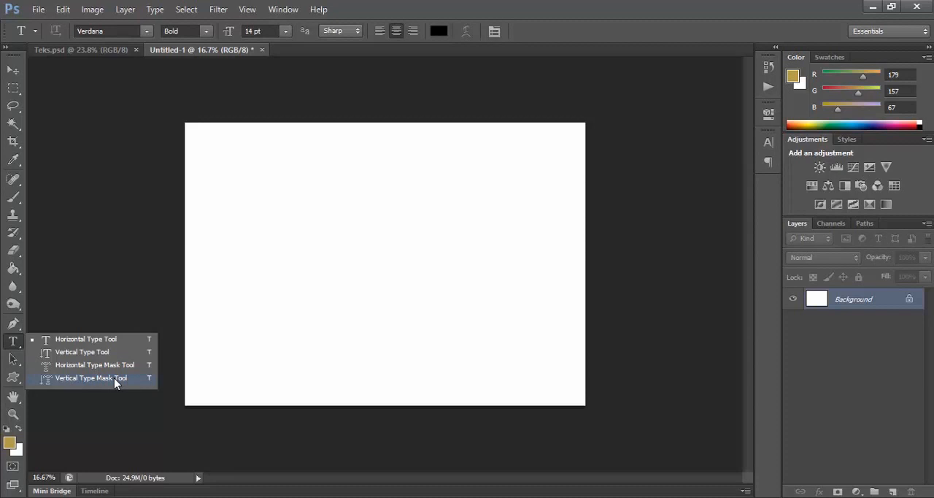
{"action": "left_click", "coordinate": [89, 341]}
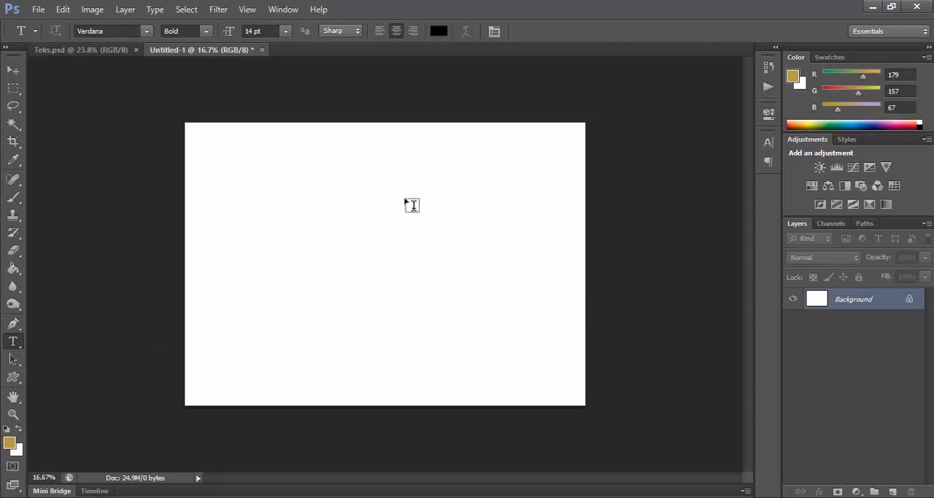
{"action": "left_click", "coordinate": [365, 203]}
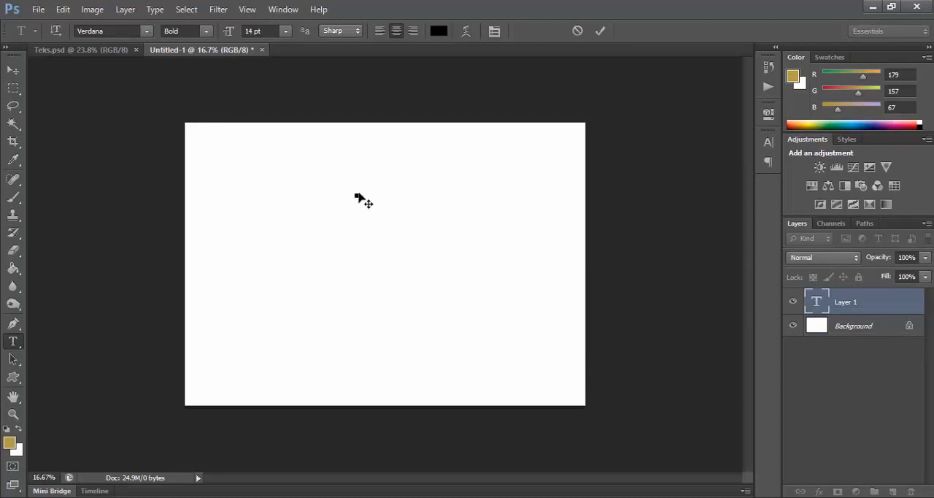
Step: Review the available font families and font styles for the new text line, choosing Verdana as the font
{"action": "left_click", "coordinate": [146, 33]}
{"action": "scroll", "coordinate": [153, 125], "scroll_direction": "up", "scroll_amount": 5}
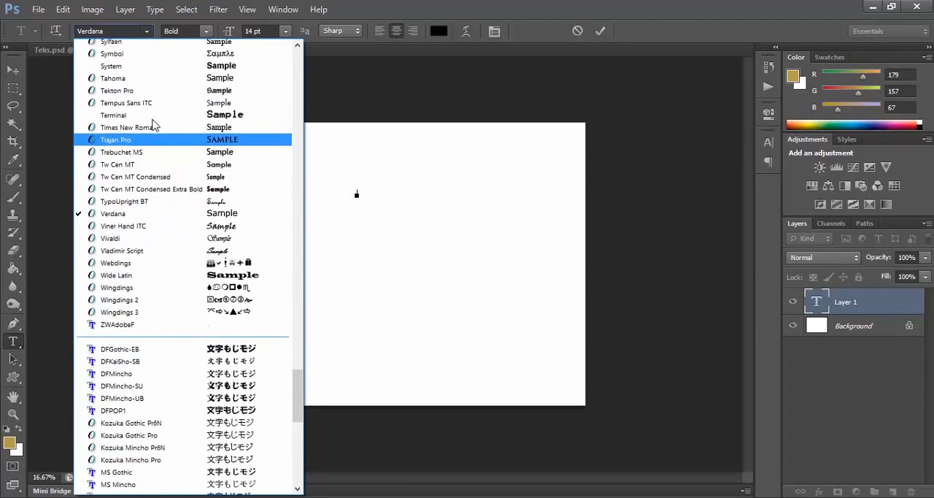
{"action": "scroll", "coordinate": [150, 128], "scroll_direction": "up", "scroll_amount": 2}
{"action": "scroll", "coordinate": [146, 171], "scroll_direction": "up", "scroll_amount": 3}
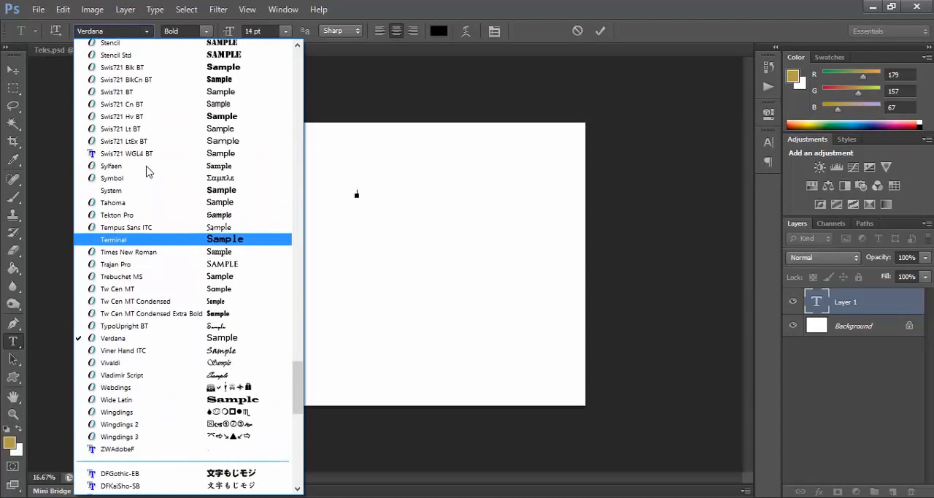
{"action": "left_click", "coordinate": [155, 341]}
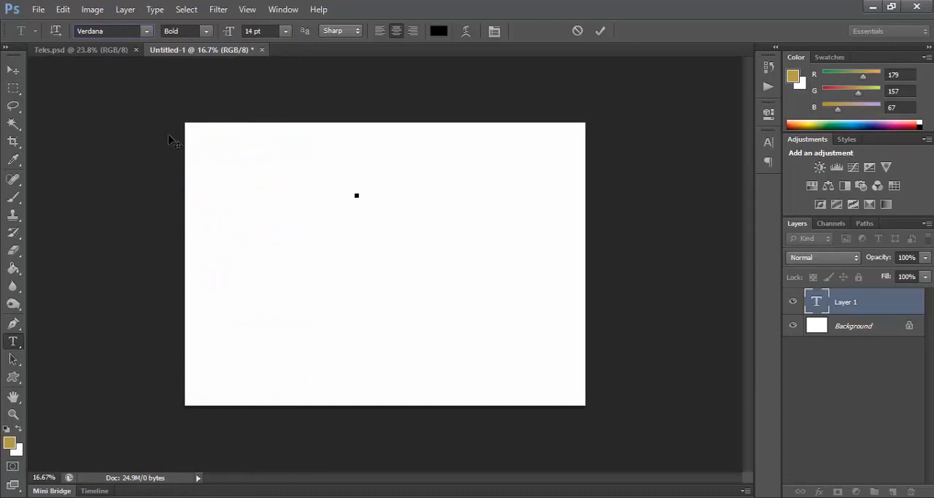
{"action": "left_click", "coordinate": [208, 32]}
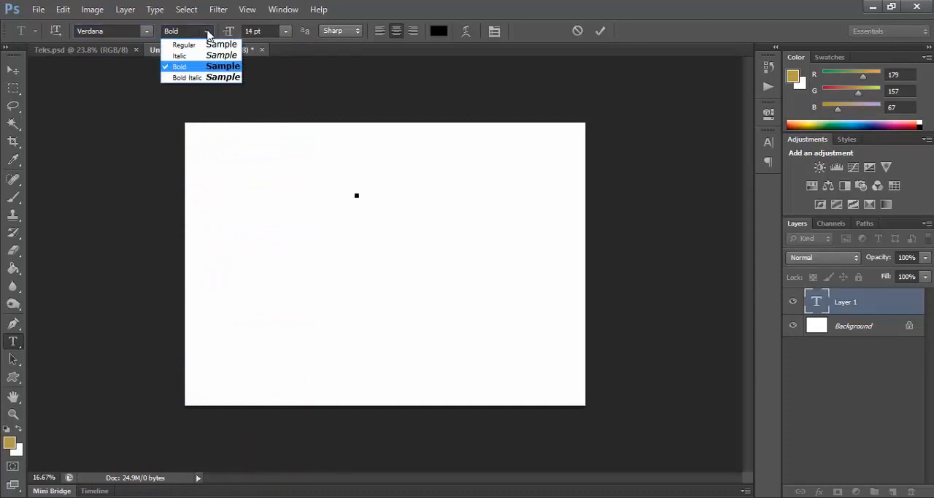
{"action": "left_click", "coordinate": [208, 32]}
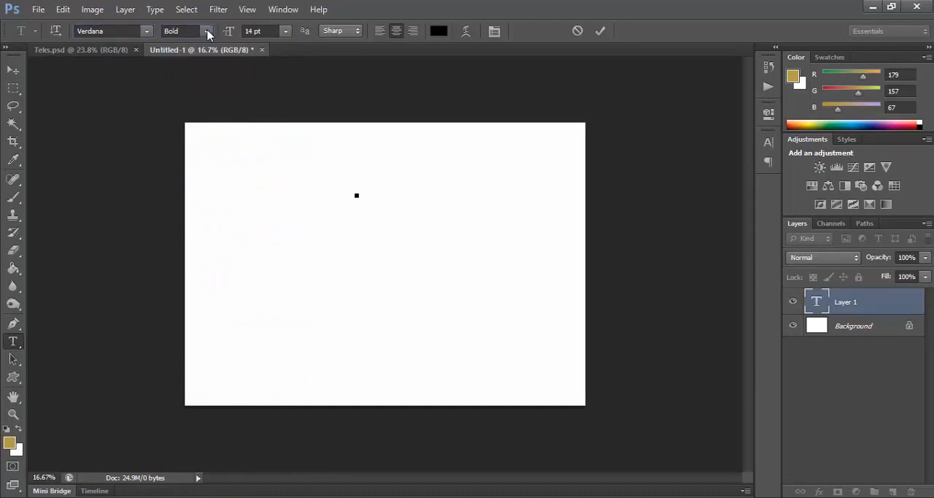
Step: Set the new text's size to 30 pt and accept black (#000000) as its color
{"action": "left_click", "coordinate": [285, 32]}
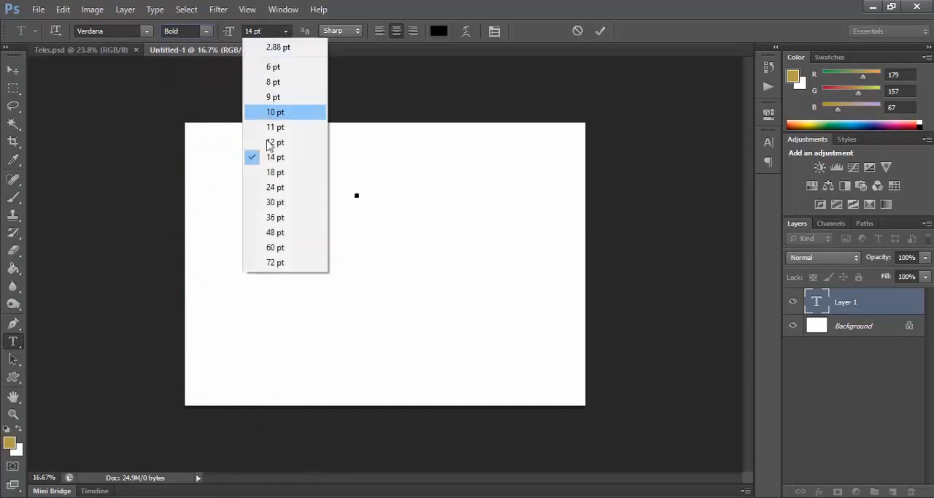
{"action": "left_click", "coordinate": [276, 204]}
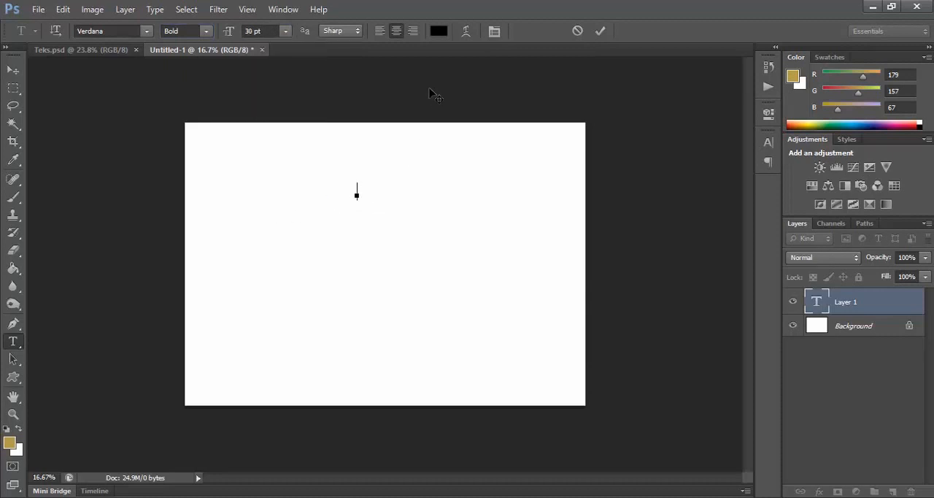
{"action": "left_click", "coordinate": [439, 32]}
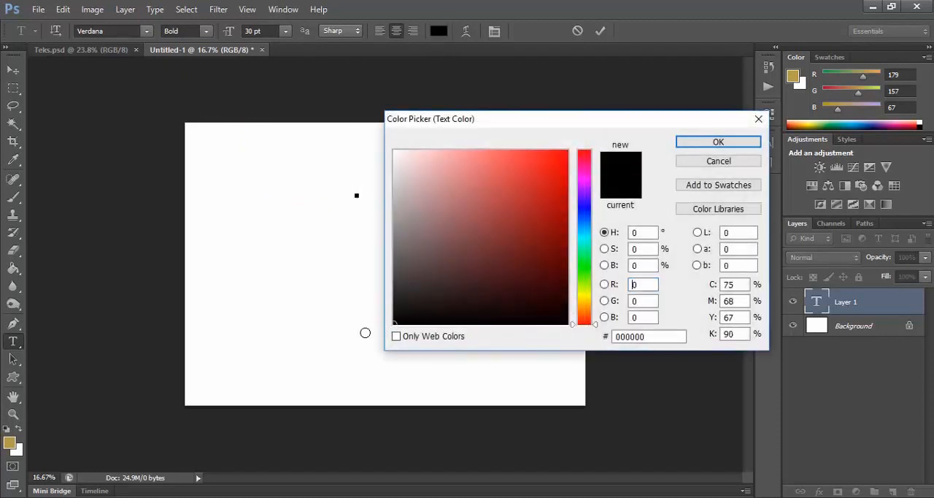
{"action": "left_click", "coordinate": [686, 142]}
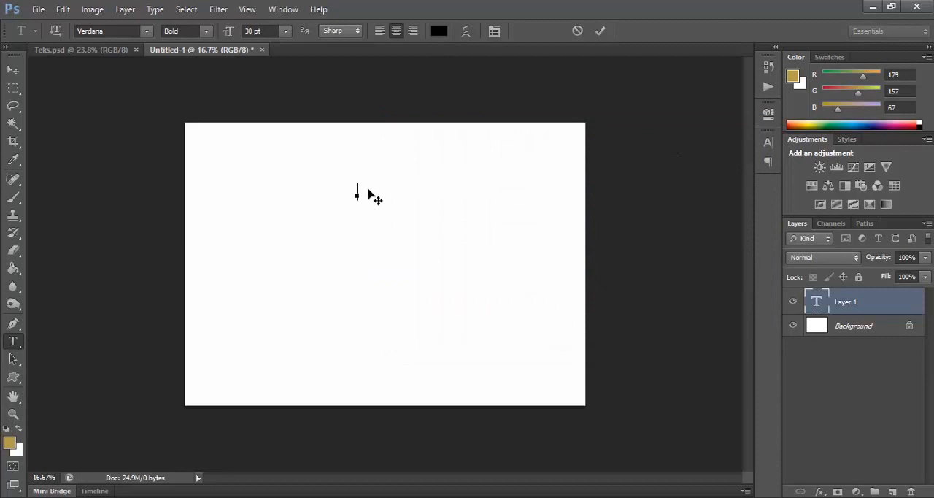
Step: Enter ADOBE PHOTOSHOP as the text in the canvas's upper middle and commit the text layer
{"action": "type", "text": "ADOBe"}
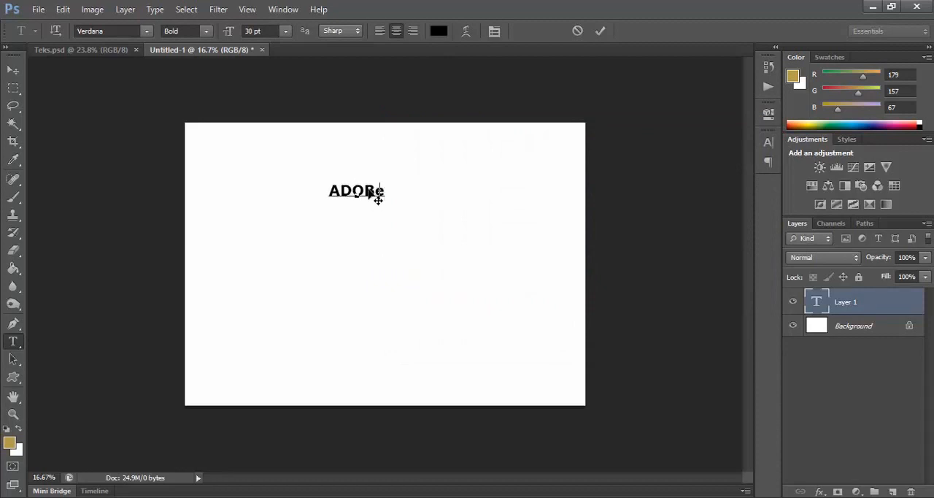
{"action": "key", "text": "BackSpace"}
{"action": "type", "text": "E P"}
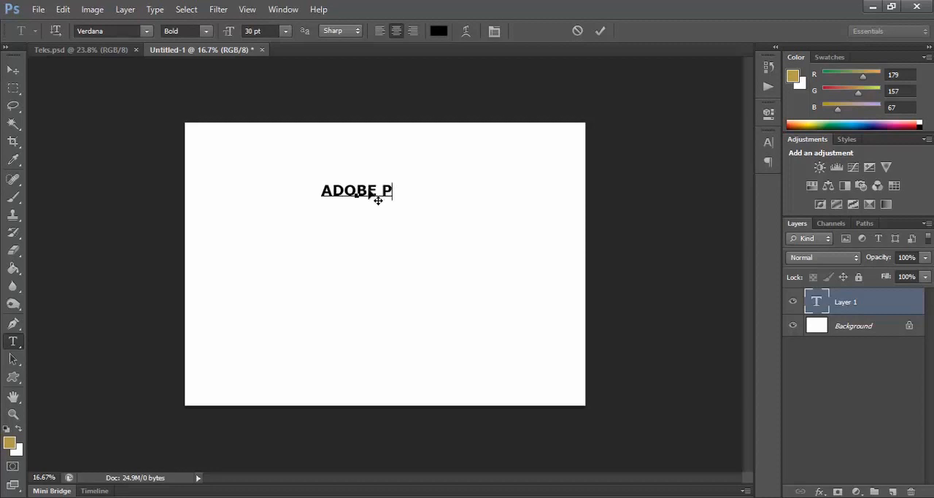
{"action": "type", "text": "HOT"}
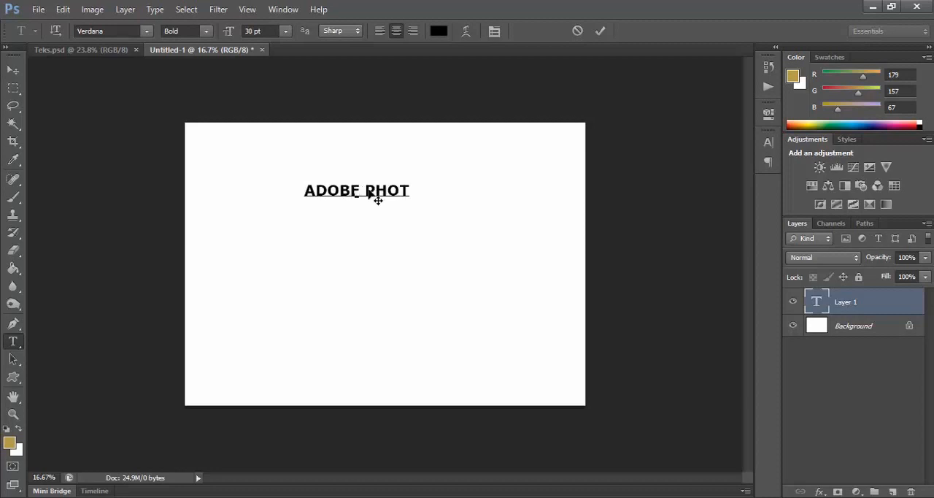
{"action": "type", "text": "OSHOP"}
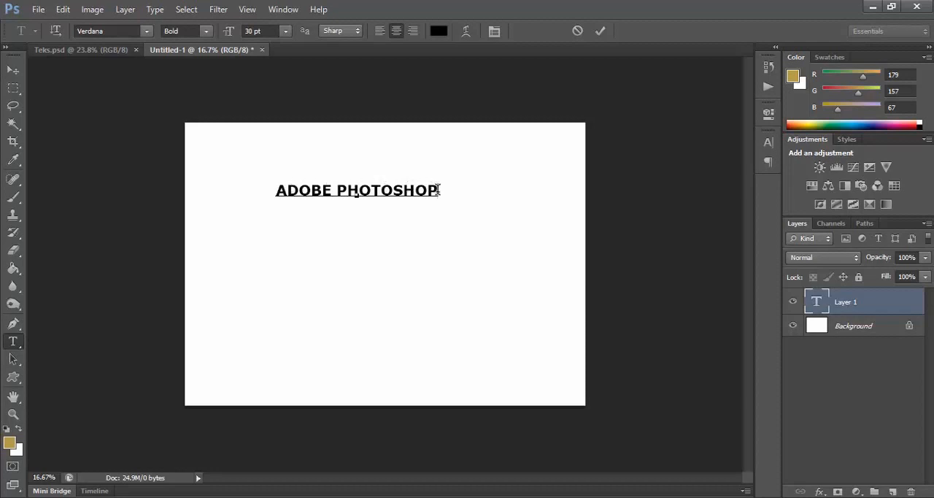
{"action": "left_click_drag", "start_coordinate": [438, 190], "coordinate": [281, 194]}
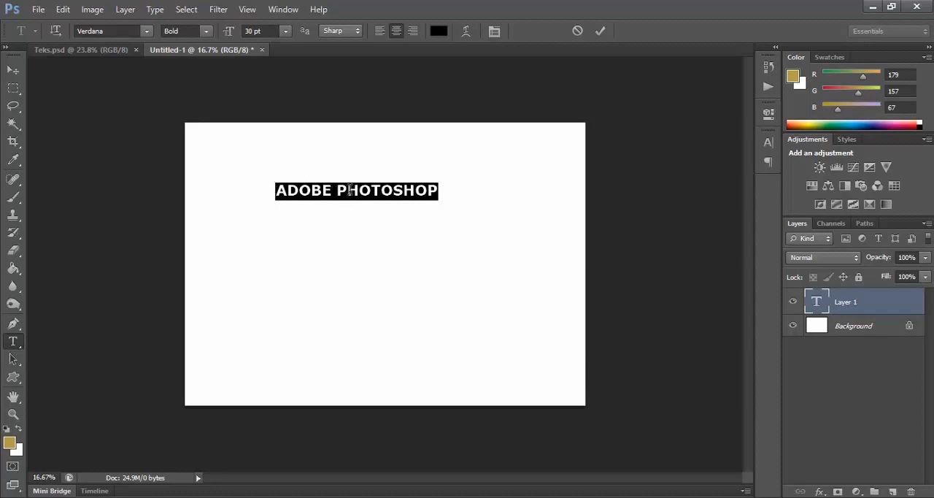
{"action": "left_click", "coordinate": [13, 70]}
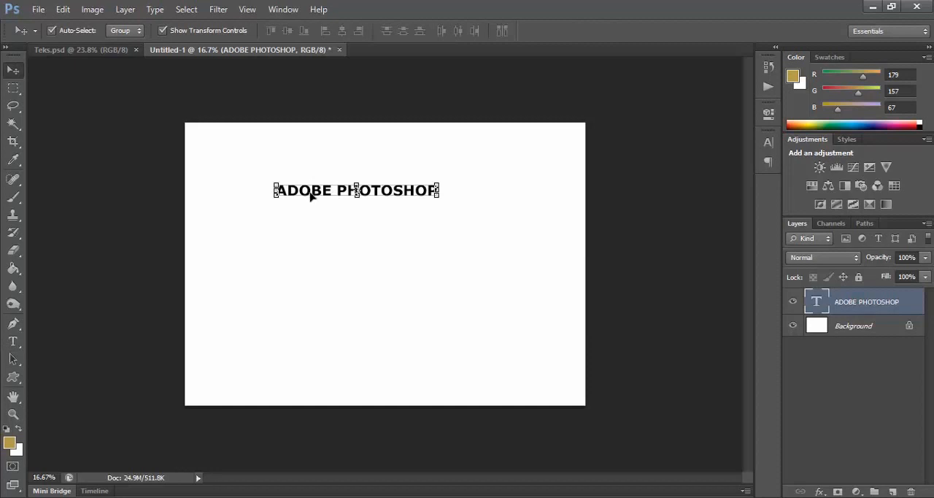
Step: Recolor all of the ADOBE PHOTOSHOP text red (#dd0a0a) and commit the edit
{"action": "left_click", "coordinate": [13, 341]}
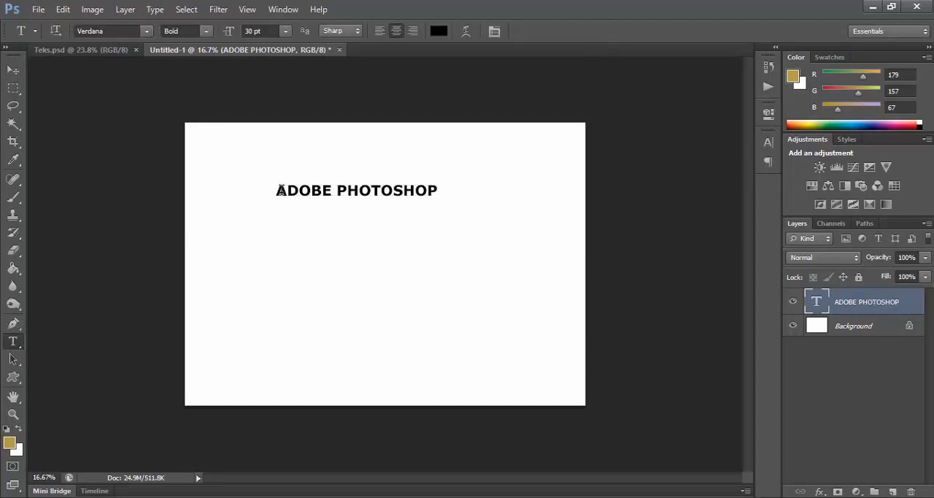
{"action": "left_click", "coordinate": [280, 190]}
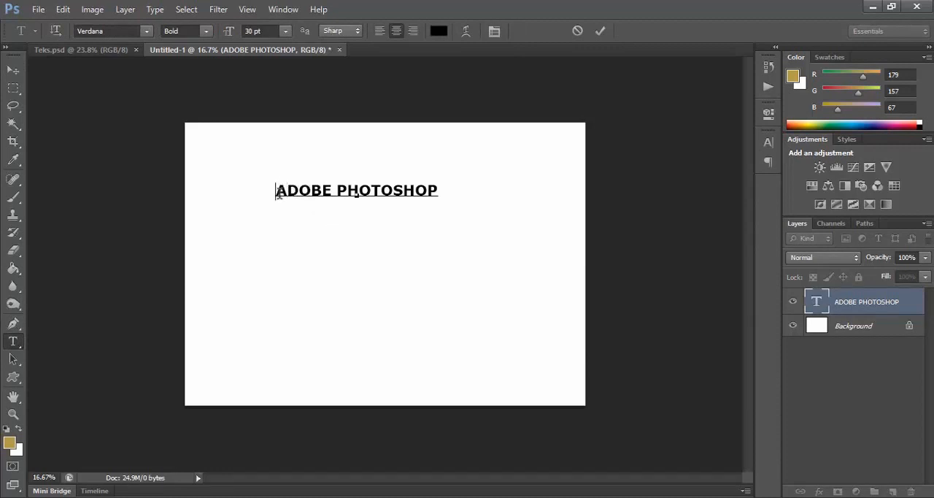
{"action": "left_click_drag", "start_coordinate": [278, 192], "coordinate": [440, 191]}
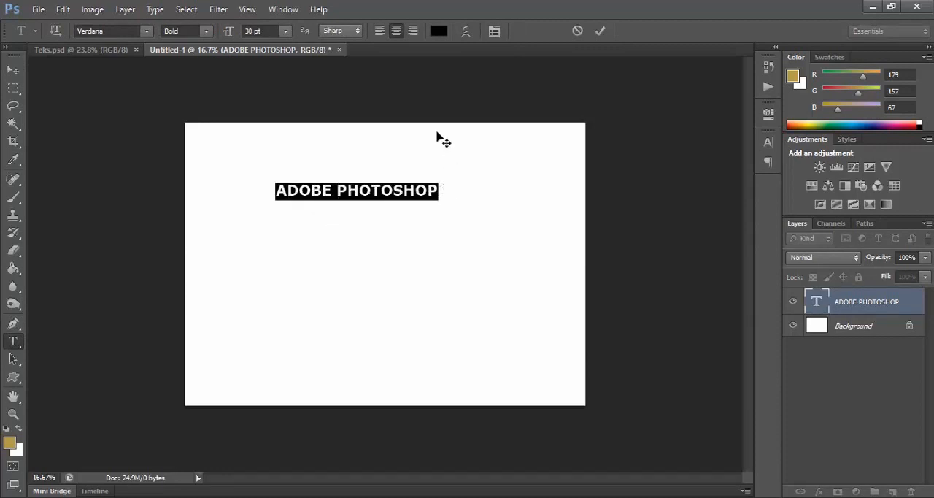
{"action": "left_click", "coordinate": [438, 31]}
{"action": "left_click_drag", "start_coordinate": [463, 220], "coordinate": [511, 255]}
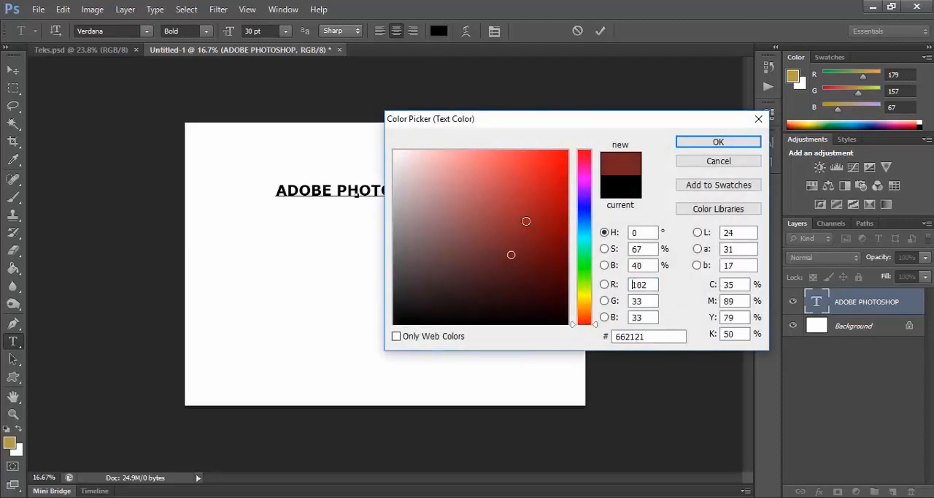
{"action": "left_click", "coordinate": [559, 173]}
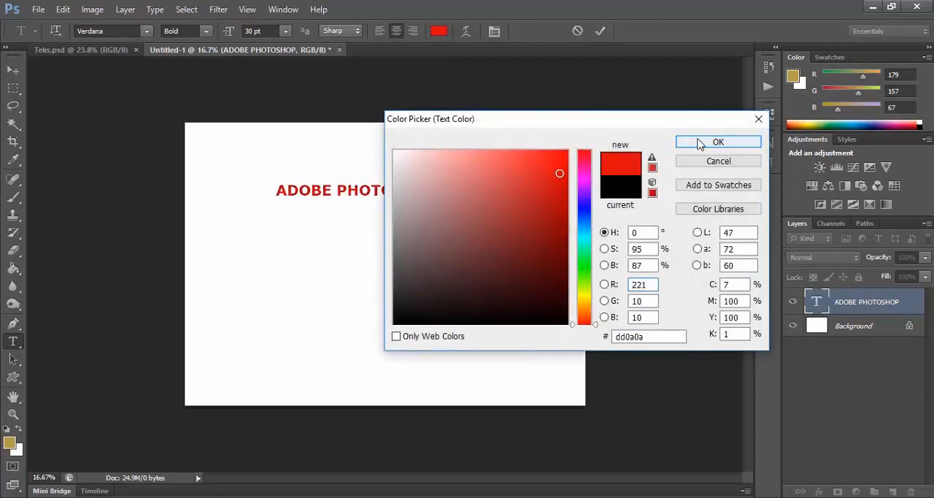
{"action": "left_click", "coordinate": [700, 143]}
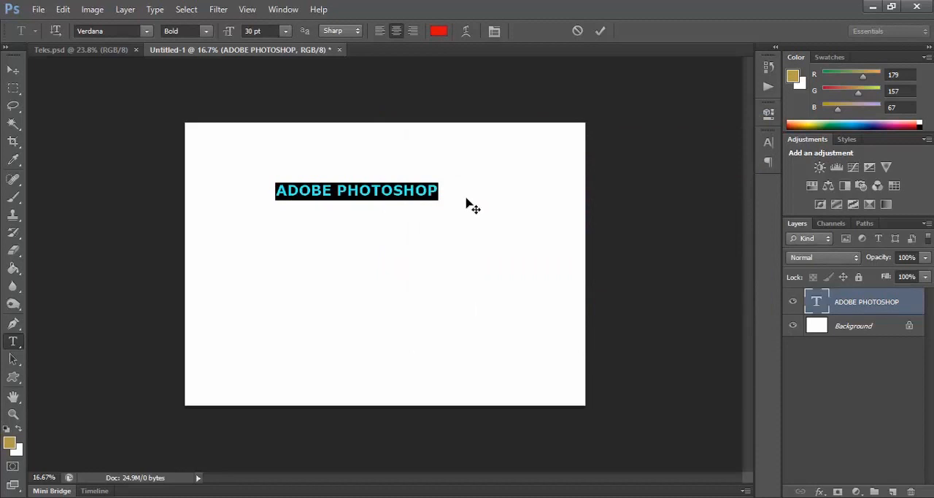
{"action": "left_click", "coordinate": [12, 71]}
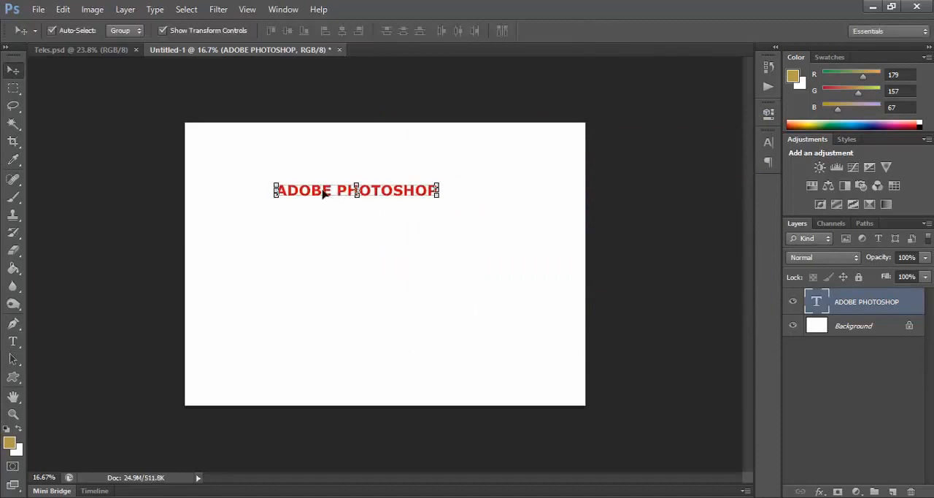
Step: Select the whole ADOBE PHOTOSHOP text and set its color to black (#000000)
{"action": "left_click", "coordinate": [12, 341]}
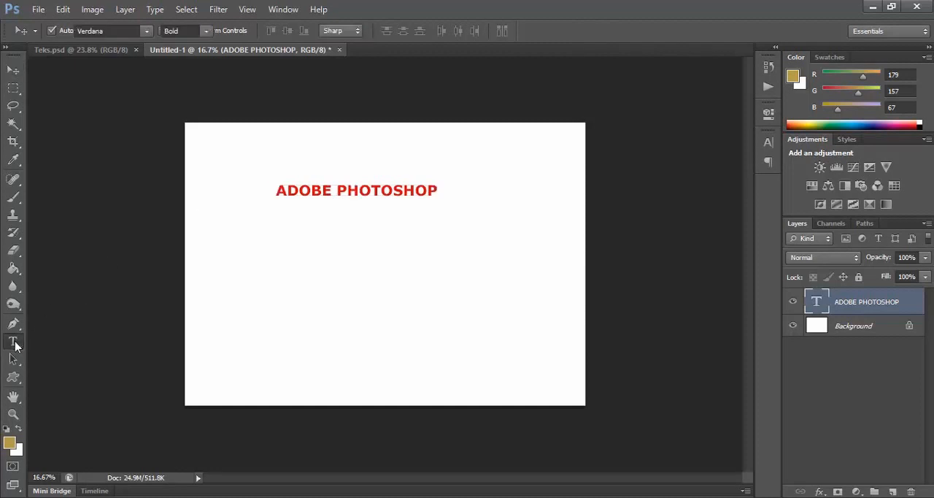
{"action": "left_click_drag", "start_coordinate": [277, 190], "coordinate": [443, 207]}
{"action": "left_click", "coordinate": [439, 31]}
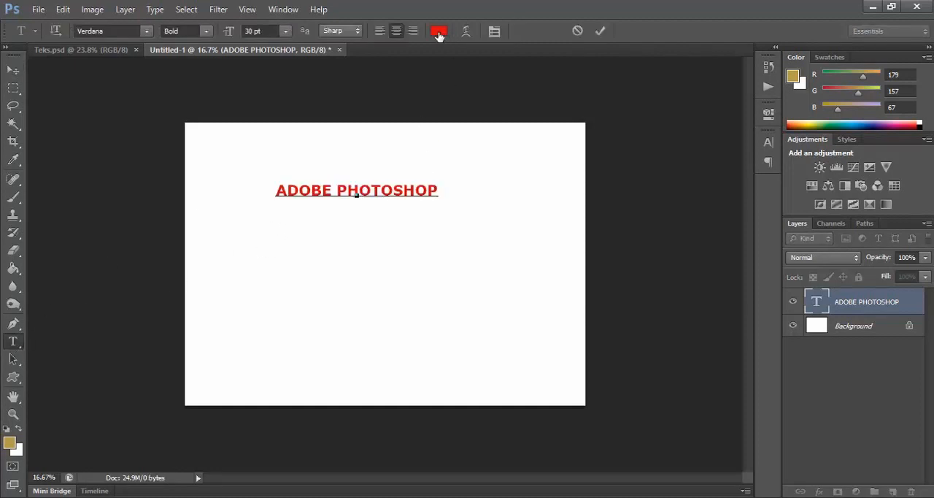
{"action": "left_click_drag", "start_coordinate": [489, 251], "coordinate": [357, 337]}
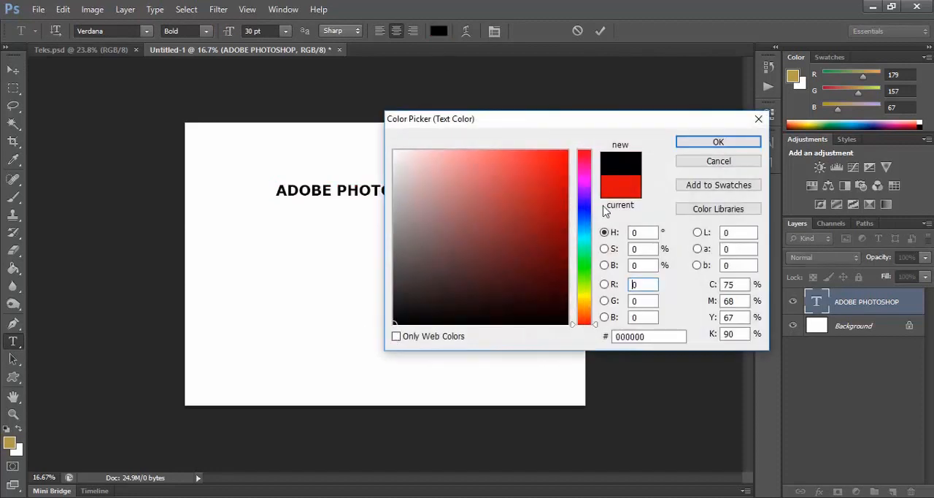
{"action": "left_click", "coordinate": [686, 143]}
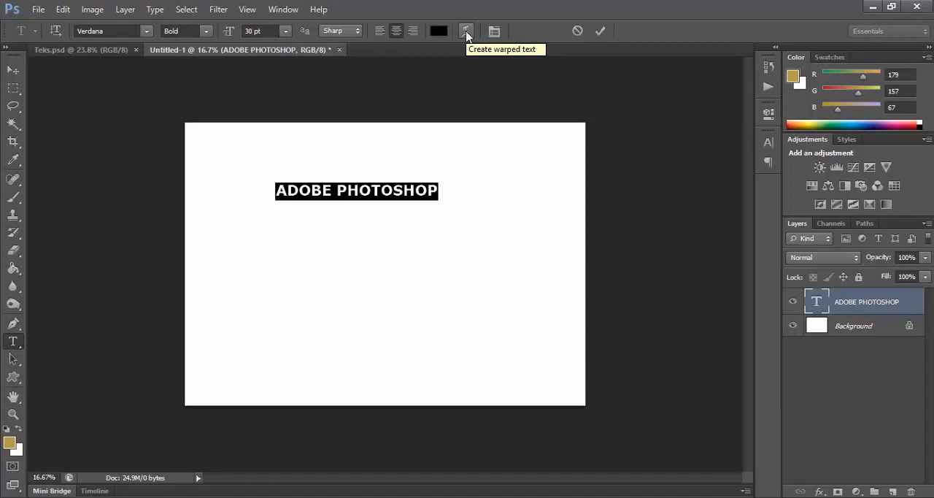
Step: Open Warp Text for the ADOBE PHOTOSHOP text and choose the Arc style
{"action": "left_click", "coordinate": [155, 10]}
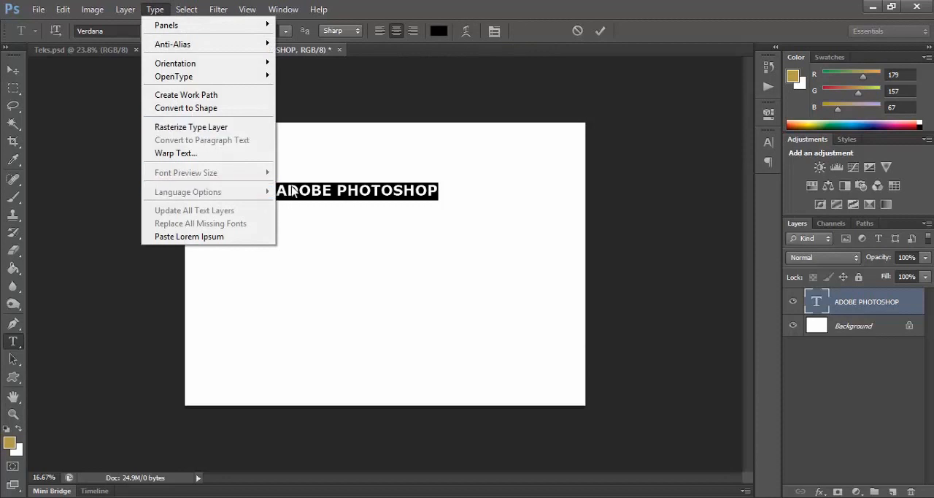
{"action": "left_click", "coordinate": [192, 154]}
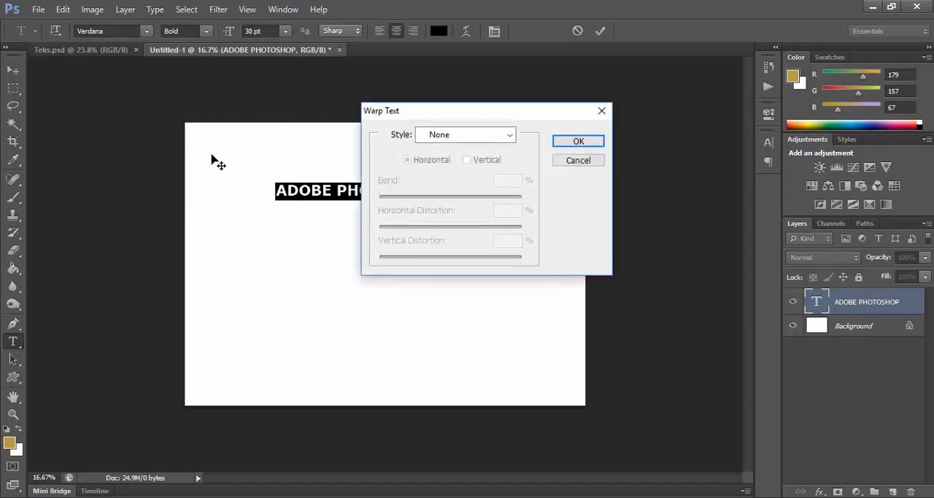
{"action": "left_click_drag", "start_coordinate": [437, 113], "coordinate": [550, 121]}
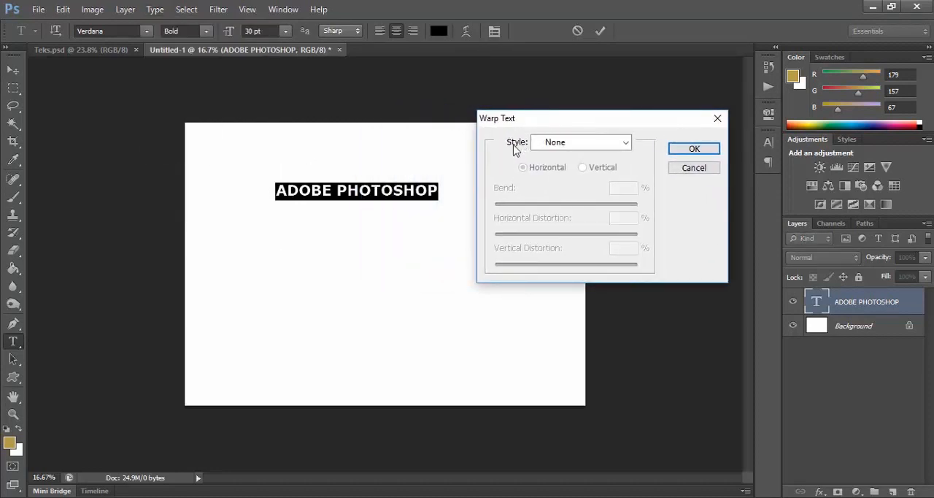
{"action": "left_click", "coordinate": [625, 145]}
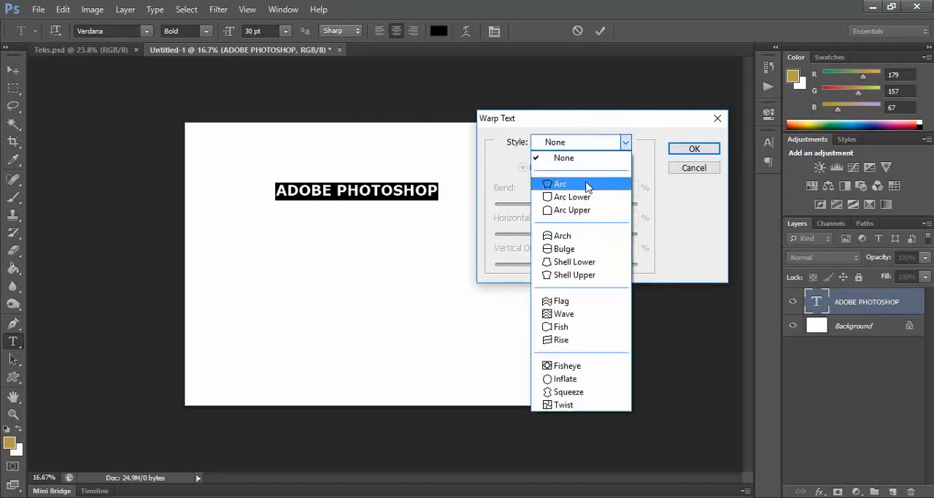
{"action": "left_click", "coordinate": [578, 183]}
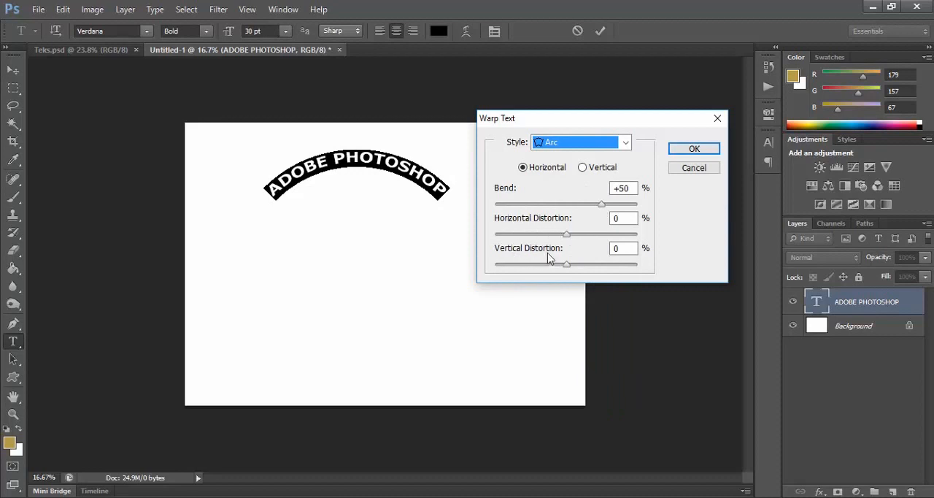
Step: Set the Arc warp's Bend to +46% and Horizontal Distortion to -9%, then apply it and commit the text
{"action": "mouse_move", "coordinate": [601, 205]}
{"action": "left_mouse_down"}
{"action": "mouse_move", "coordinate": [575, 210]}
{"action": "mouse_move", "coordinate": [600, 209]}
{"action": "left_mouse_up"}
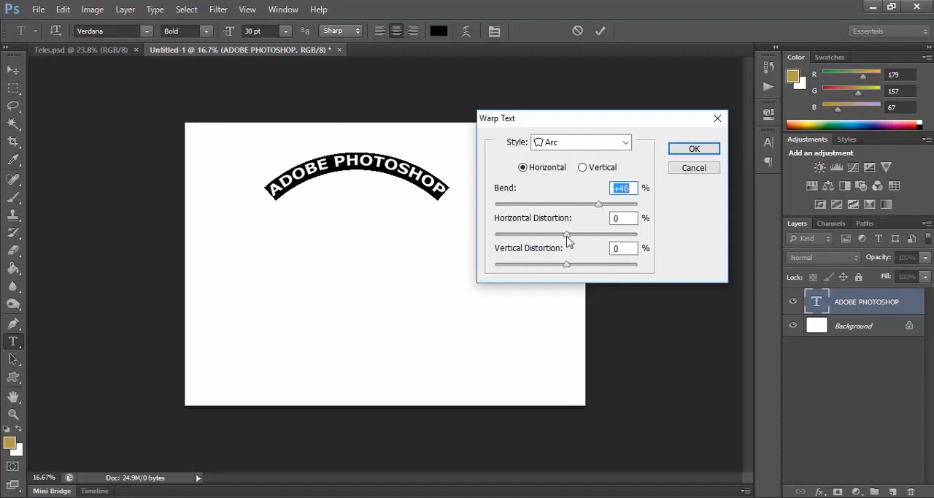
{"action": "left_click_drag", "start_coordinate": [568, 241], "coordinate": [568, 268]}
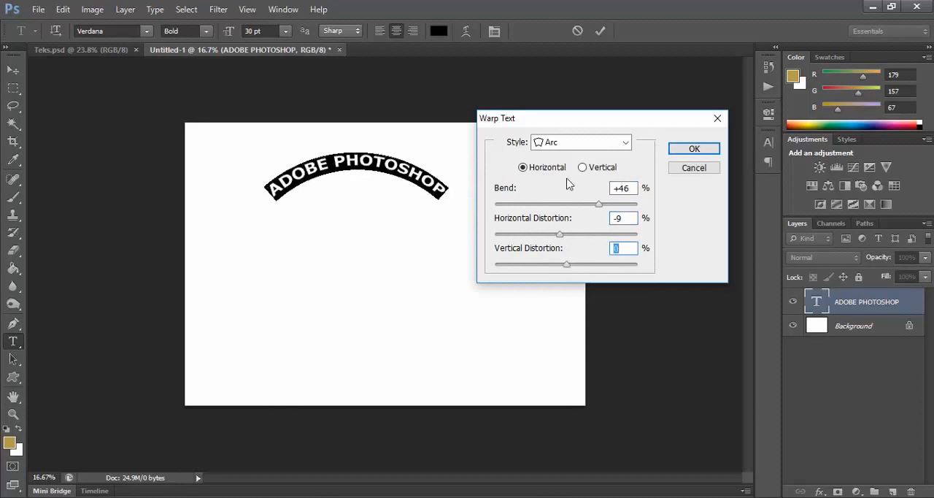
{"action": "left_click", "coordinate": [627, 146]}
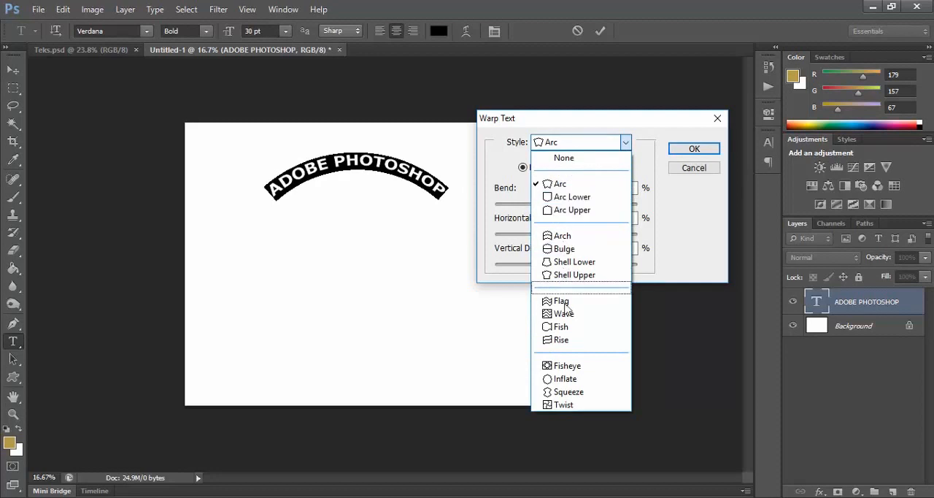
{"action": "left_click", "coordinate": [626, 143]}
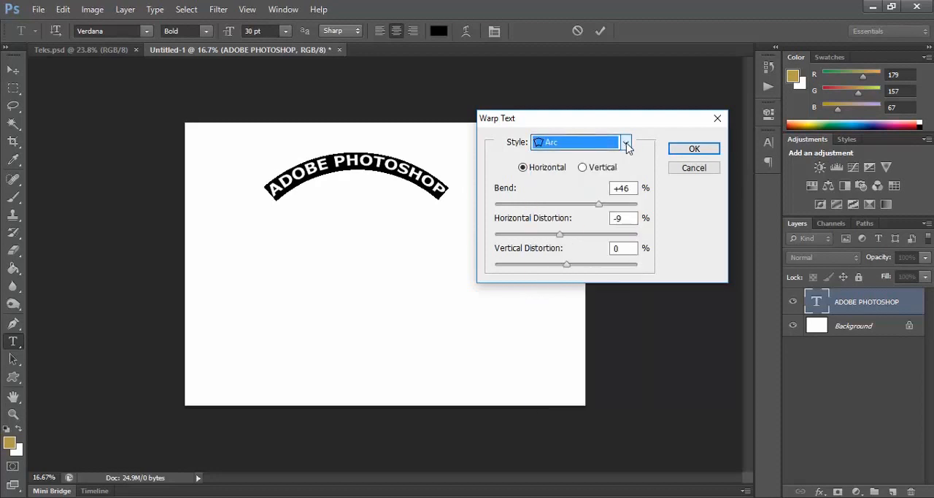
{"action": "left_click", "coordinate": [684, 151]}
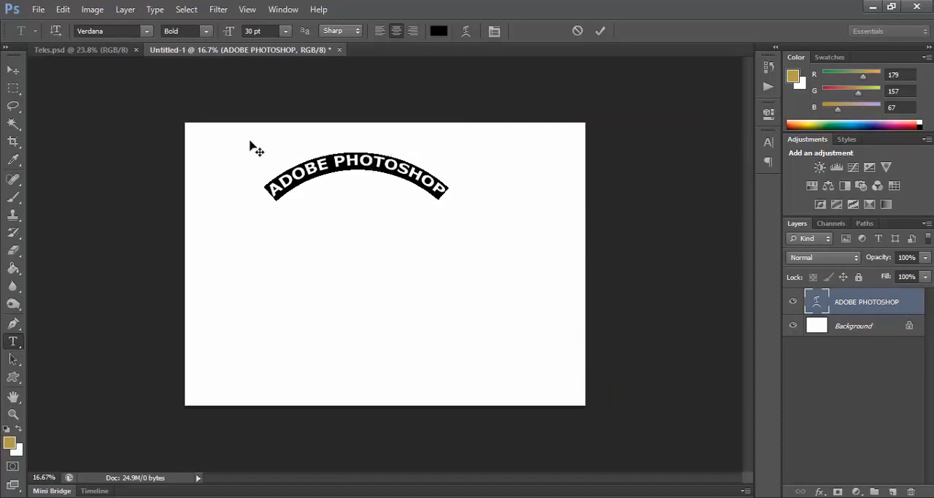
{"action": "left_click", "coordinate": [13, 71]}
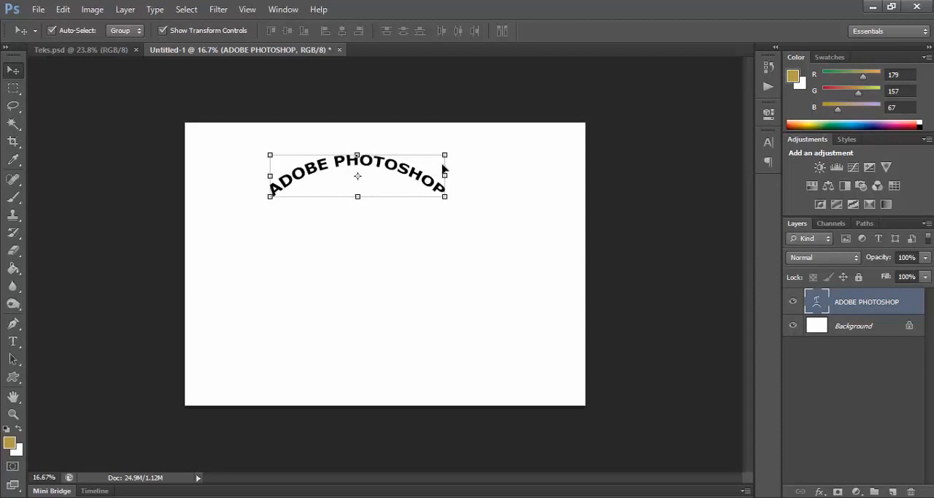
Step: Scale the arched ADOBE PHOTOSHOP text proportionally to about 144%, move it to the page's upper center, and apply the transform
{"action": "left_click", "coordinate": [479, 177]}
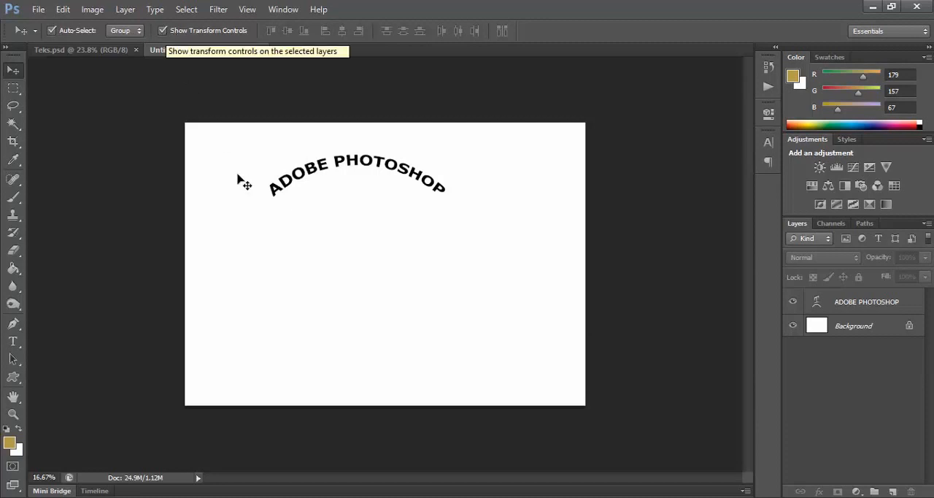
{"action": "left_click", "coordinate": [313, 170]}
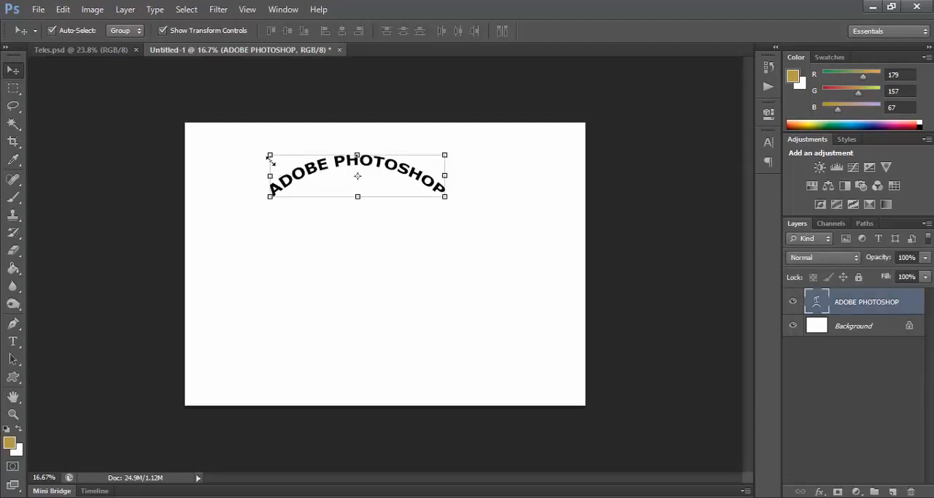
{"action": "left_click", "coordinate": [445, 154]}
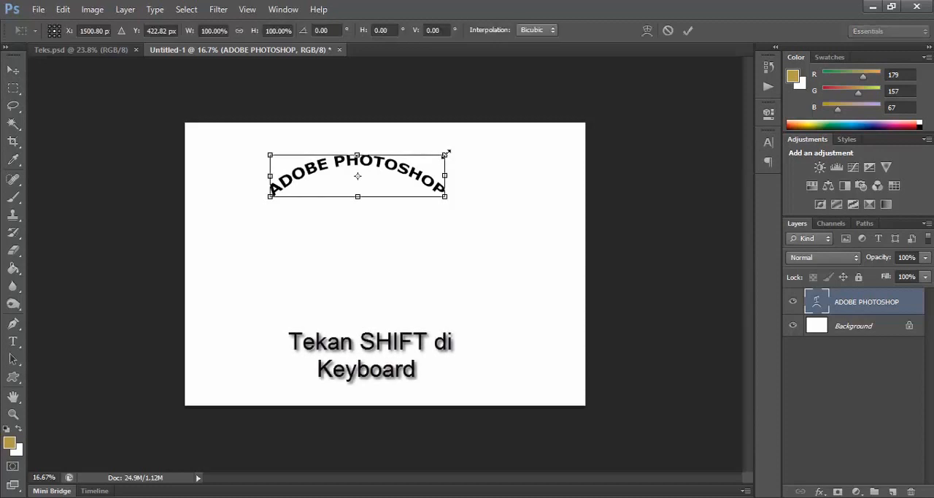
{"action": "left_click_drag", "start_coordinate": [453, 153], "coordinate": [477, 136]}
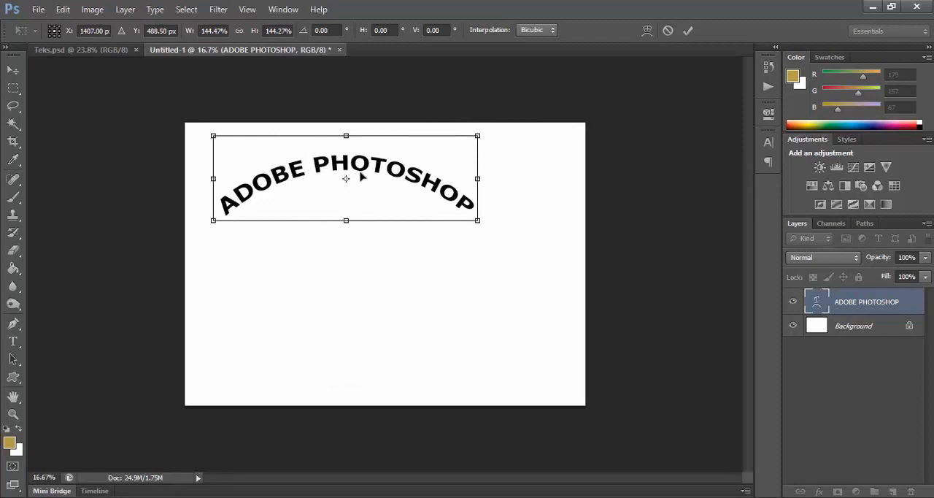
{"action": "left_click_drag", "start_coordinate": [365, 174], "coordinate": [394, 167]}
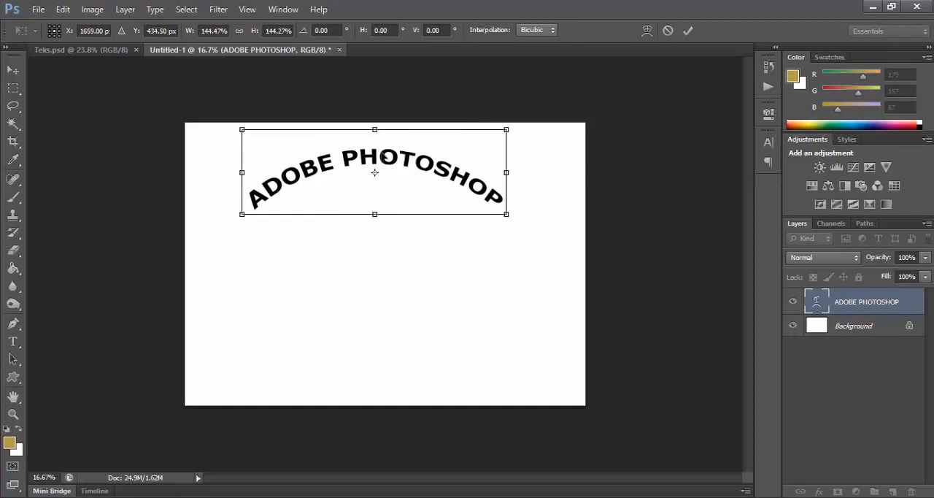
{"action": "key", "text": "Return"}
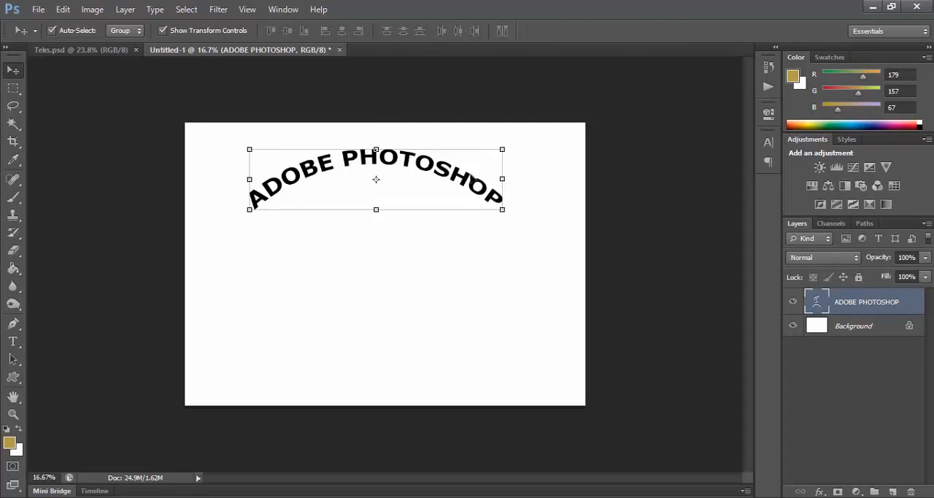
{"action": "right_click", "coordinate": [915, 308]}
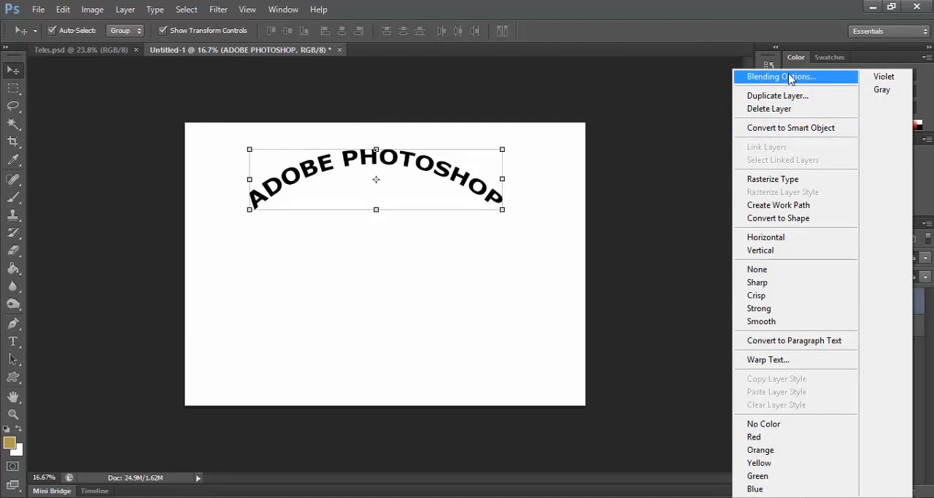
{"action": "left_click", "coordinate": [702, 308]}
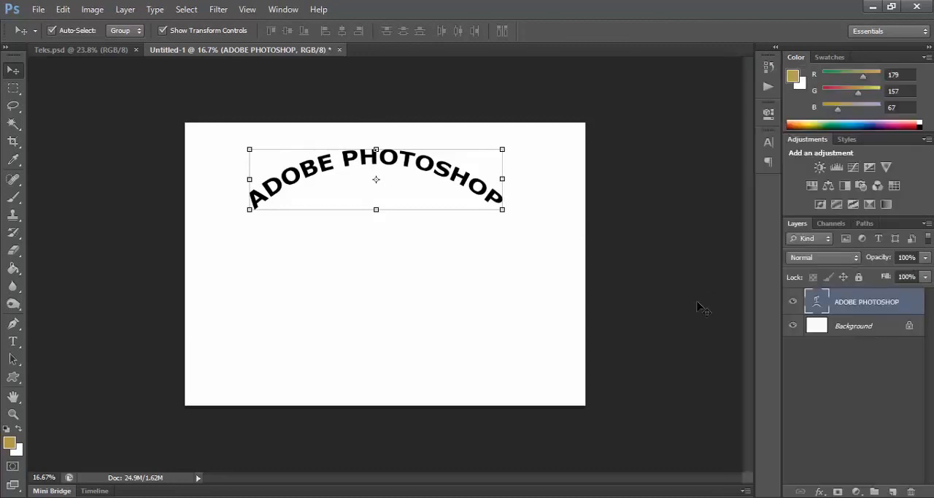
{"action": "double_click", "coordinate": [916, 307]}
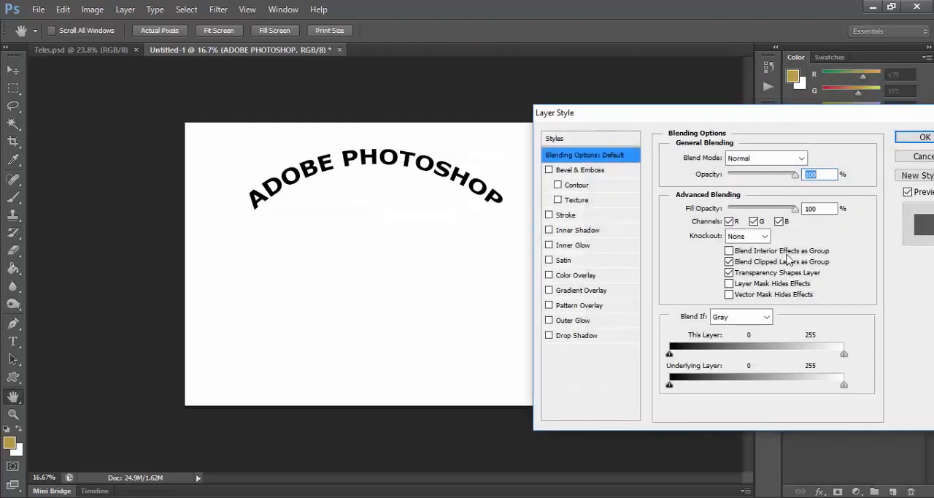
{"action": "left_click_drag", "start_coordinate": [682, 114], "coordinate": [613, 93]}
{"action": "left_click", "coordinate": [833, 139]}
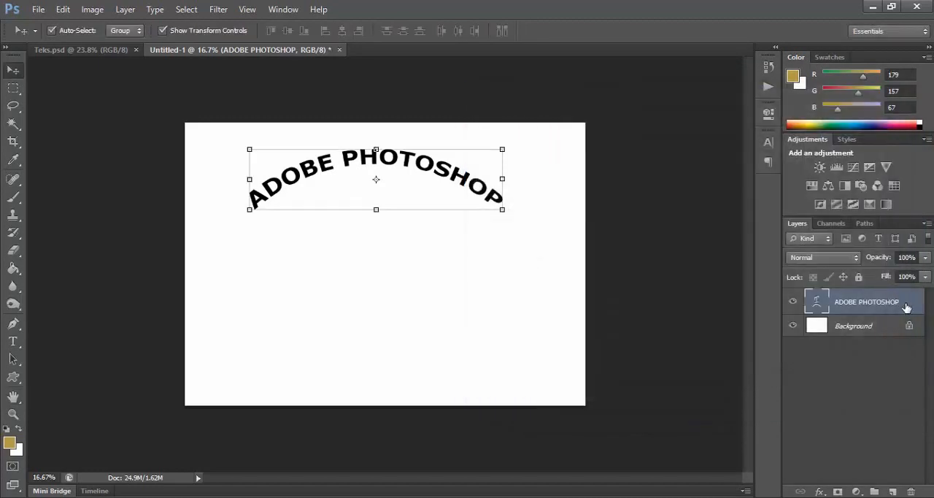
Step: Add a Drop Shadow to the arched text layer with 100% opacity and black (#000000) as the shadow color
{"action": "right_click", "coordinate": [911, 308]}
{"action": "left_click", "coordinate": [785, 76]}
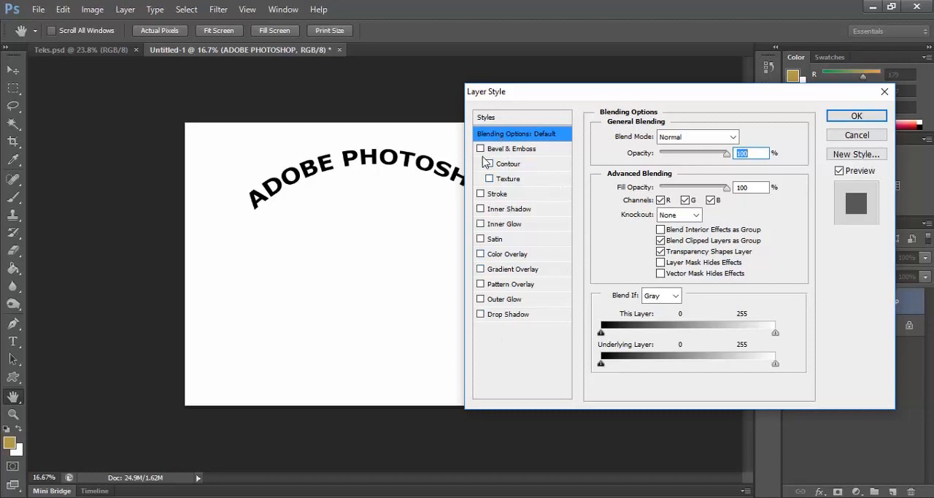
{"action": "left_click", "coordinate": [481, 314]}
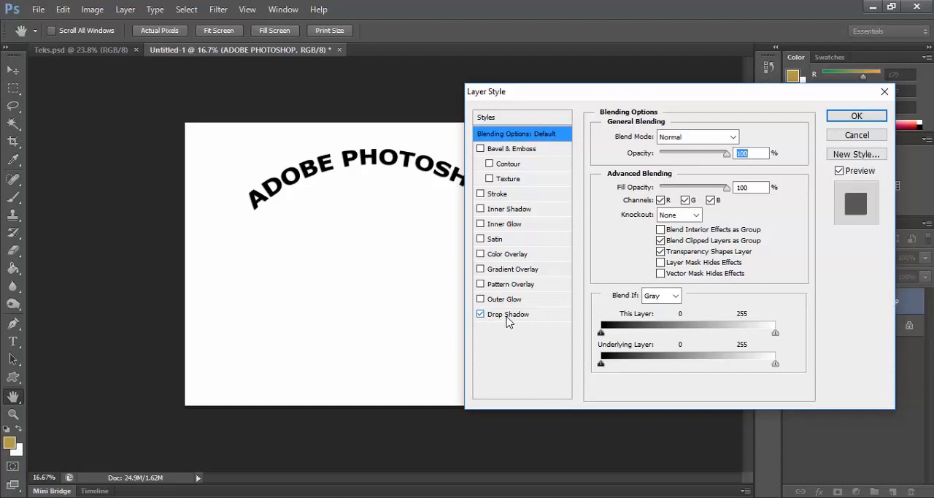
{"action": "left_click", "coordinate": [509, 315]}
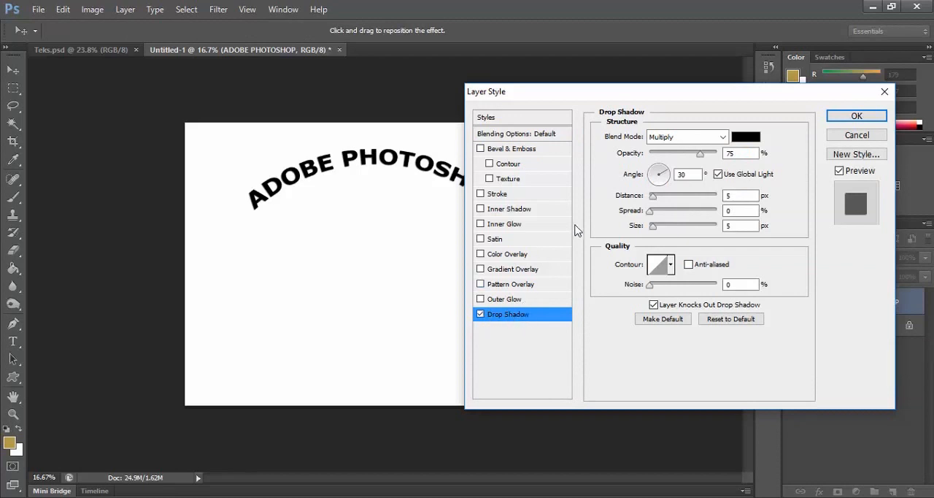
{"action": "left_click", "coordinate": [701, 155]}
{"action": "left_click_drag", "start_coordinate": [701, 161], "coordinate": [730, 151]}
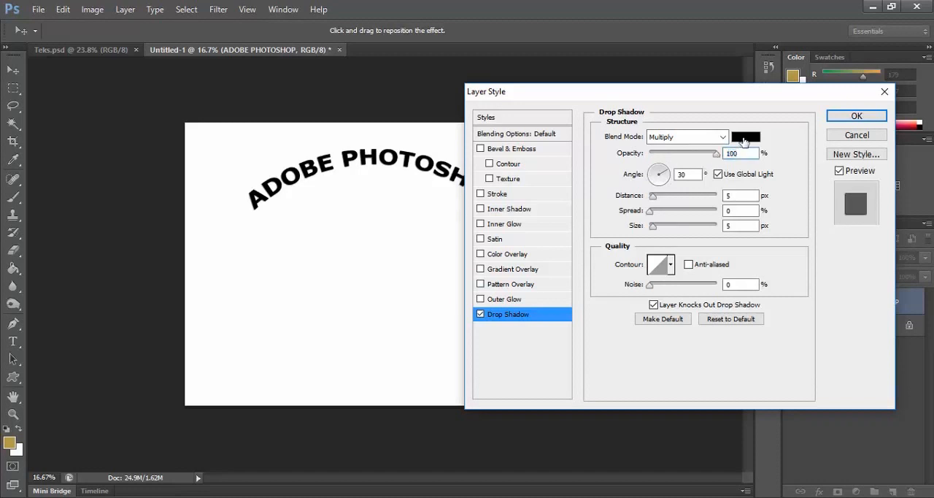
{"action": "left_click", "coordinate": [745, 139]}
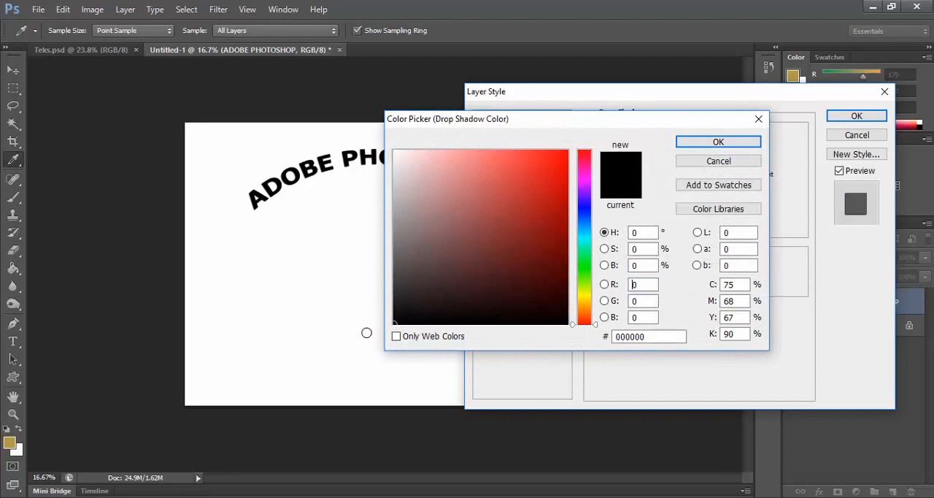
{"action": "left_click", "coordinate": [718, 142]}
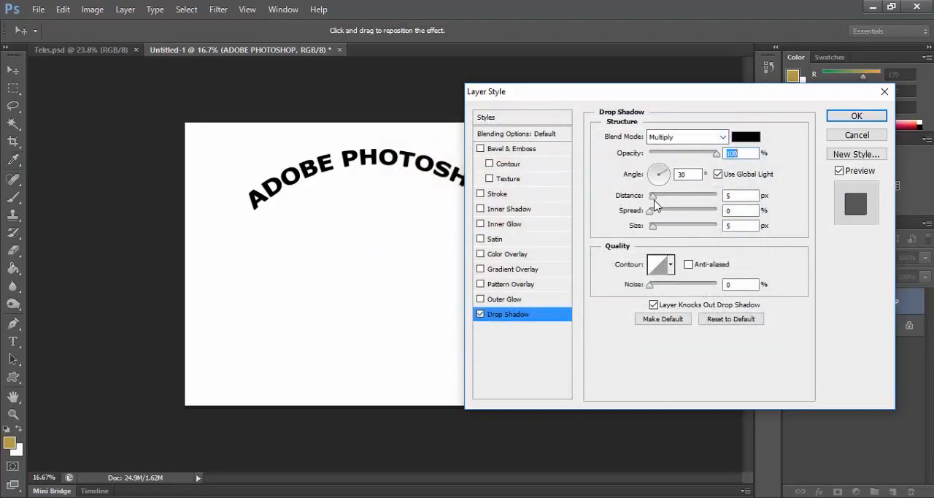
Step: Set the drop shadow's Distance to 11 px, Spread to 19% and Size to 29 px, comparing the result with the preview off and on
{"action": "left_click_drag", "start_coordinate": [654, 200], "coordinate": [661, 231]}
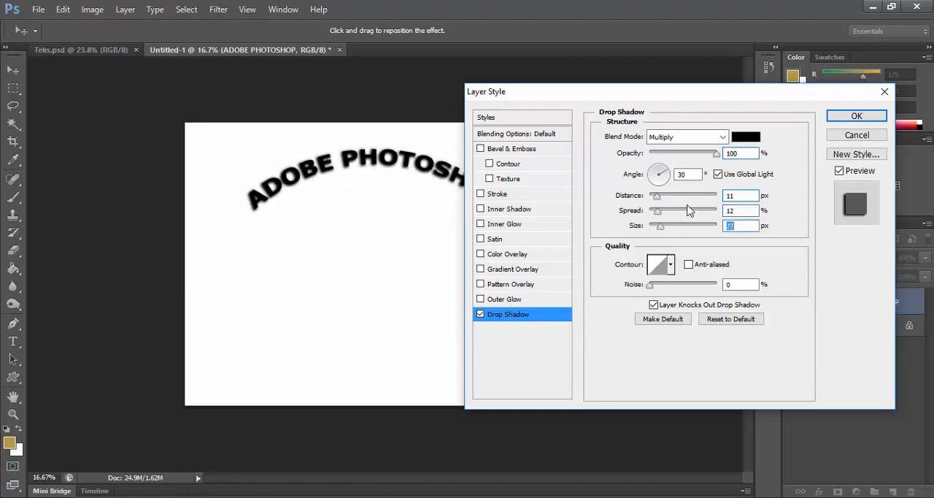
{"action": "left_click", "coordinate": [840, 171]}
{"action": "left_click", "coordinate": [662, 228]}
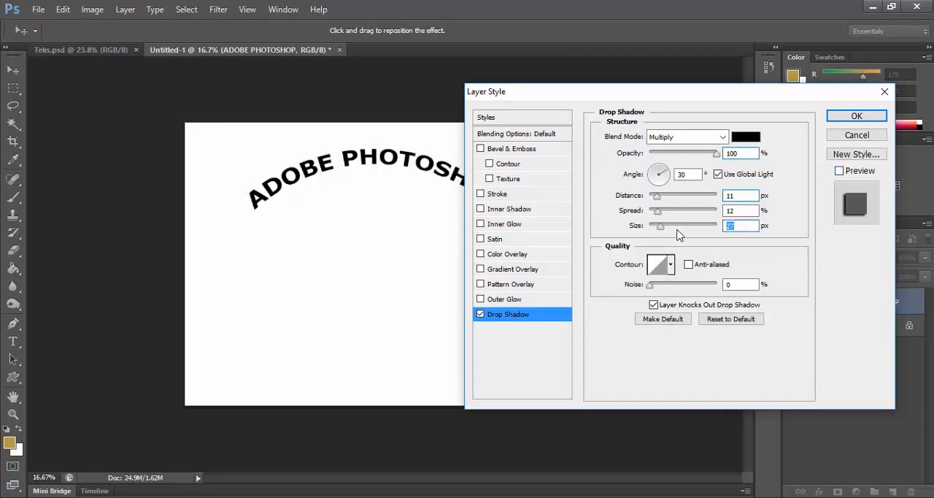
{"action": "mouse_move", "coordinate": [662, 227]}
{"action": "left_mouse_down"}
{"action": "mouse_move", "coordinate": [672, 235]}
{"action": "mouse_move", "coordinate": [663, 211]}
{"action": "left_mouse_up"}
{"action": "left_click", "coordinate": [840, 171]}
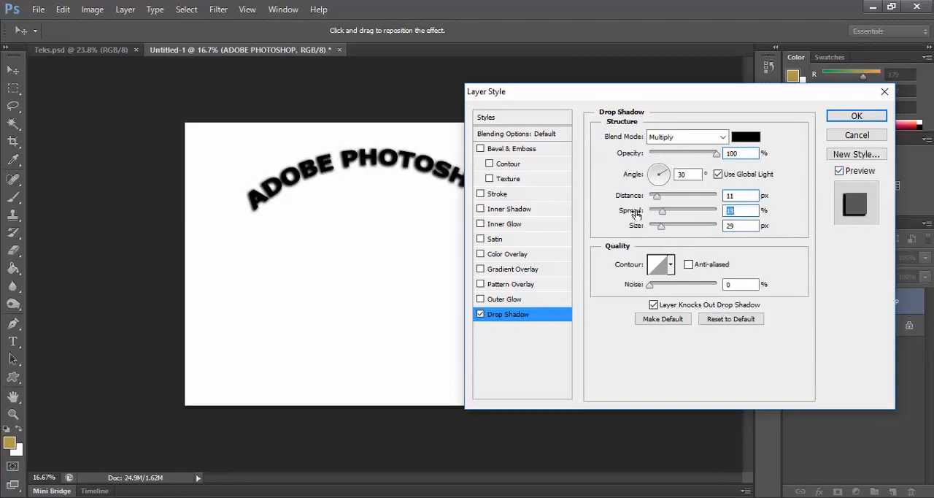
Step: Enable Outer Glow and Bevel & Emboss with their default settings on the arched text, then apply the layer style
{"action": "left_click", "coordinate": [481, 300]}
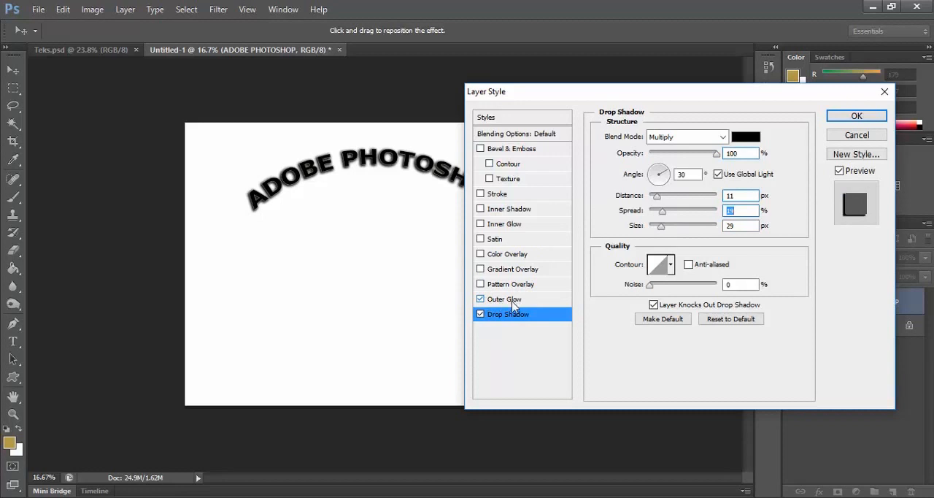
{"action": "left_click", "coordinate": [511, 299]}
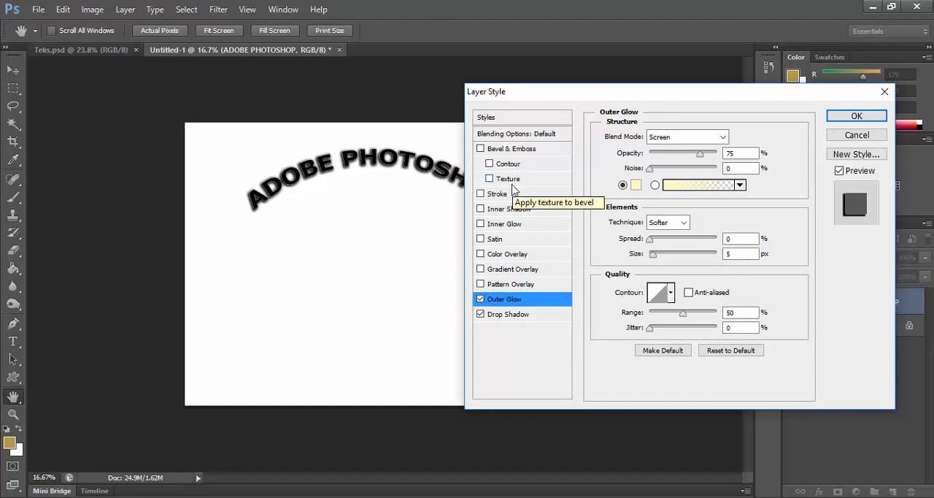
{"action": "left_click", "coordinate": [481, 149]}
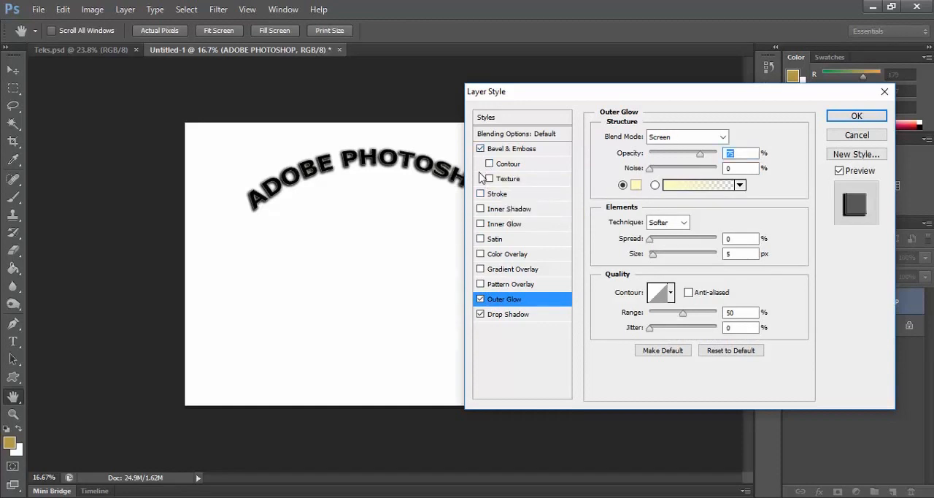
{"action": "left_click", "coordinate": [856, 117]}
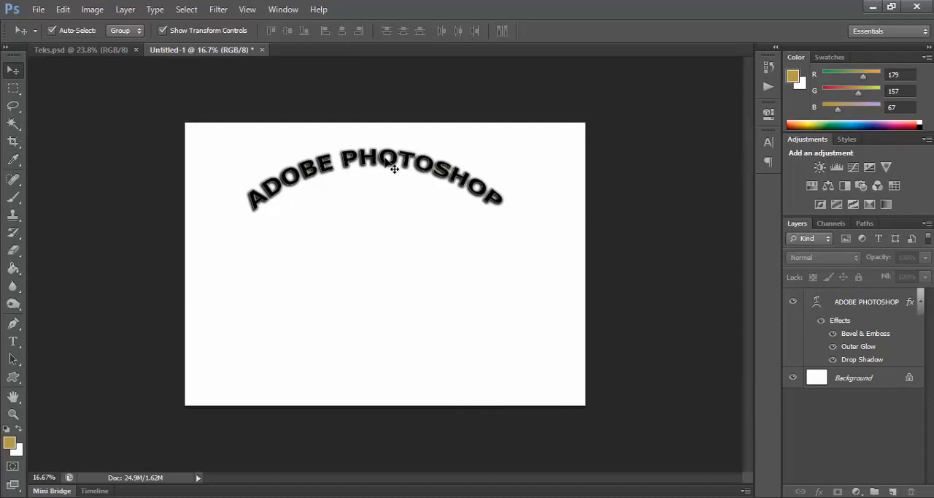
Step: Add a second text reading ADOBE PHOTOSHOP in black Verdana Bold 30 pt below the arched text, and commit it
{"action": "left_click", "coordinate": [13, 341]}
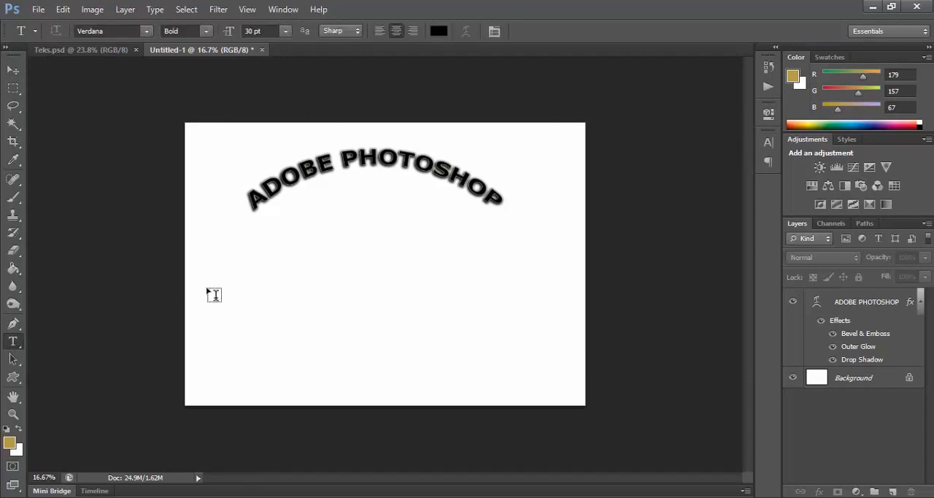
{"action": "left_click", "coordinate": [244, 264]}
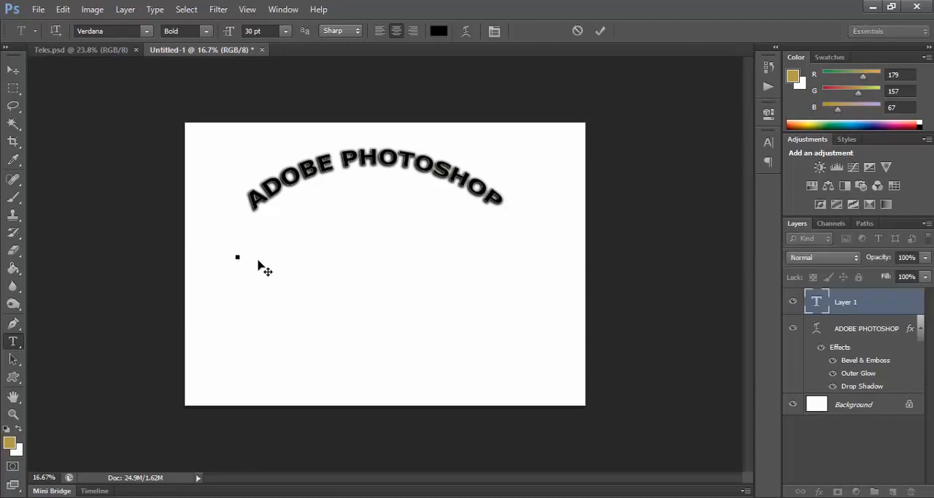
{"action": "type", "text": "ADOBE "}
{"action": "type", "text": "PHOTO"}
{"action": "type", "text": "SHOP"}
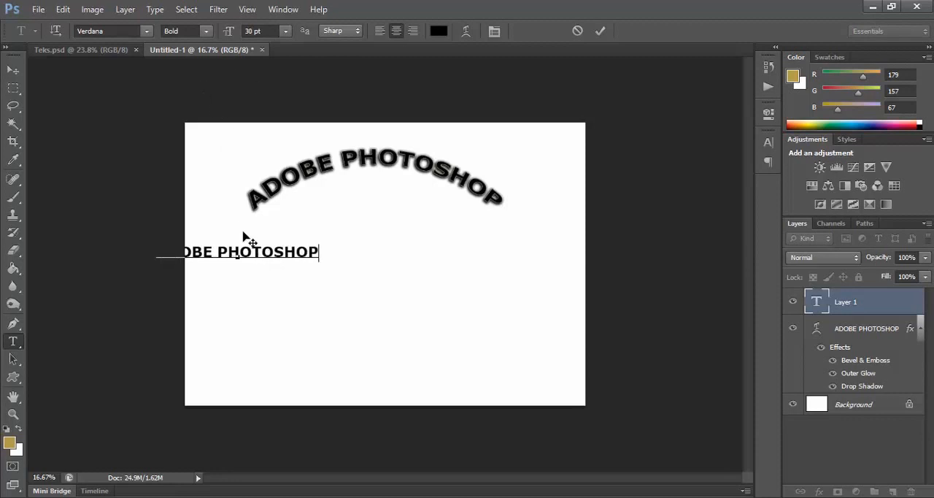
{"action": "left_click", "coordinate": [12, 71]}
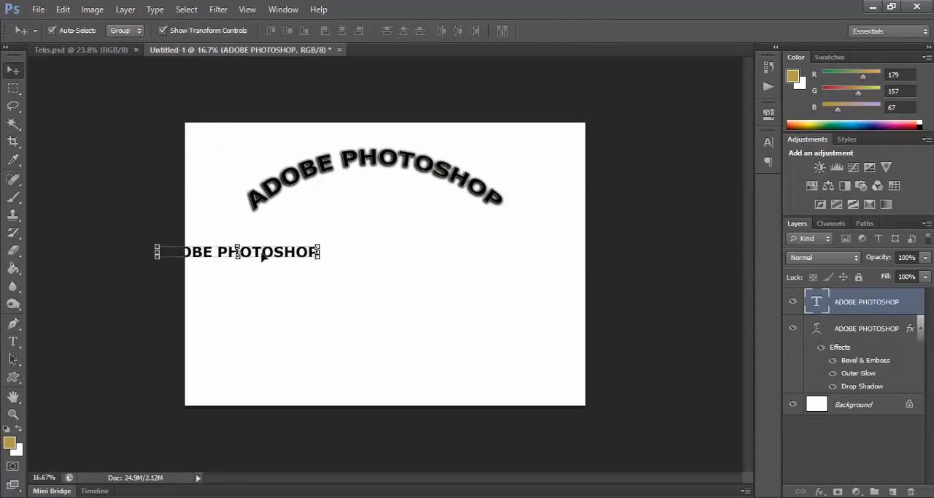
Step: Center the new straight text under the arched one, scale it proportionally to about 177%, and apply the transform
{"action": "left_click_drag", "start_coordinate": [266, 257], "coordinate": [390, 268]}
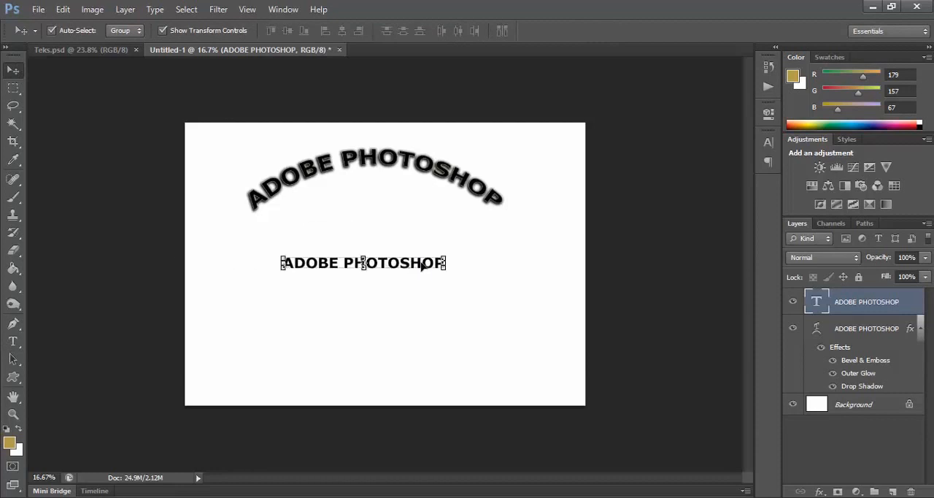
{"action": "left_click_drag", "start_coordinate": [445, 258], "coordinate": [502, 229]}
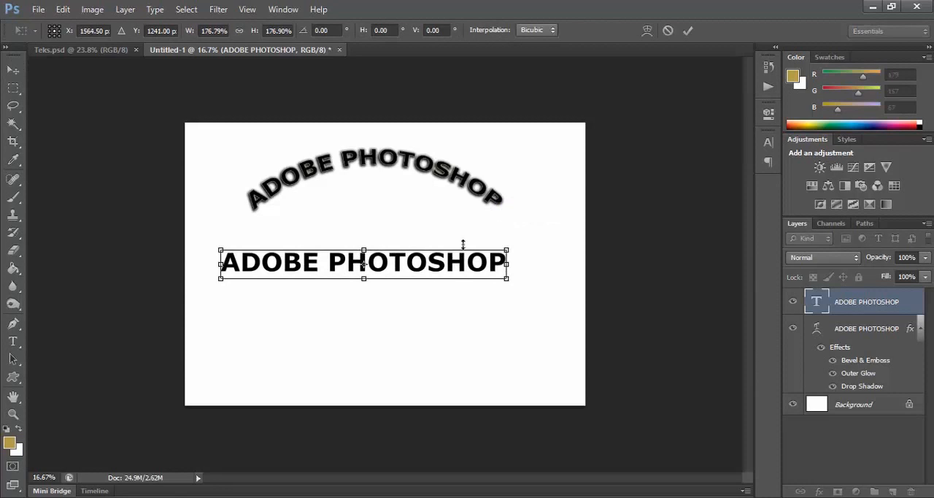
{"action": "left_click_drag", "start_coordinate": [442, 267], "coordinate": [451, 258]}
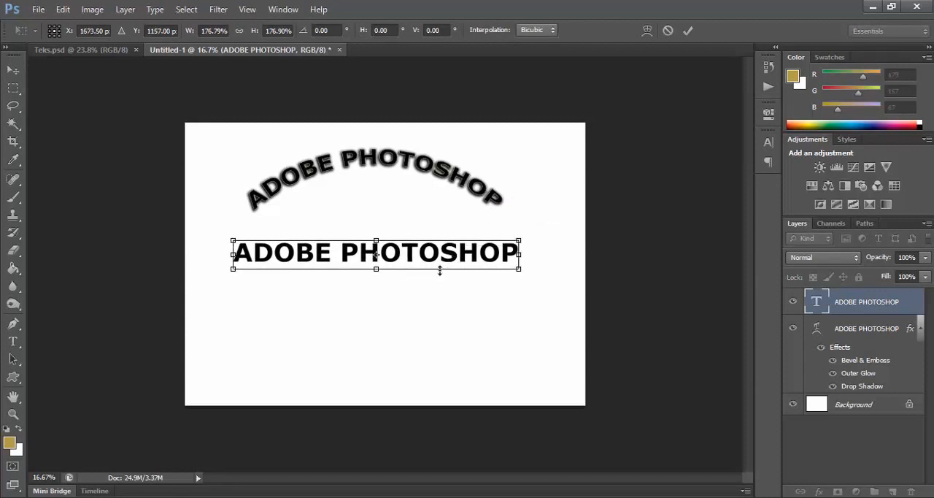
{"action": "key", "text": "Return"}
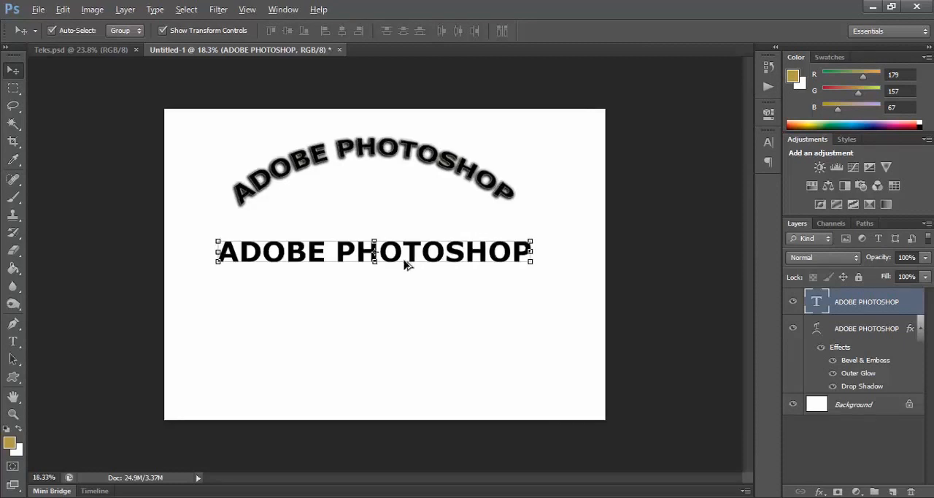
Step: Switch to File Explorer and place the Rumput.jpg grass picture into the Photoshop document above the text layers
{"action": "scroll", "coordinate": [406, 263], "scroll_direction": "up", "scroll_amount": 3}
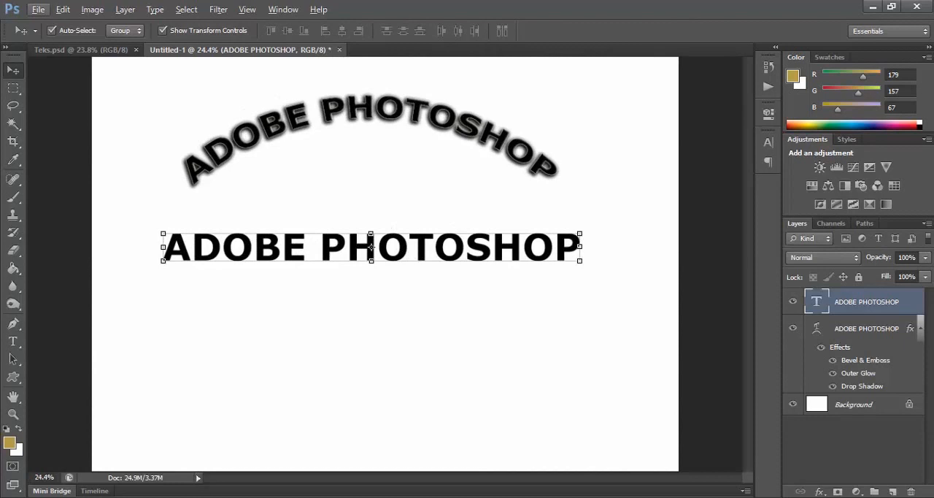
{"action": "key", "text": "alt+Tab"}
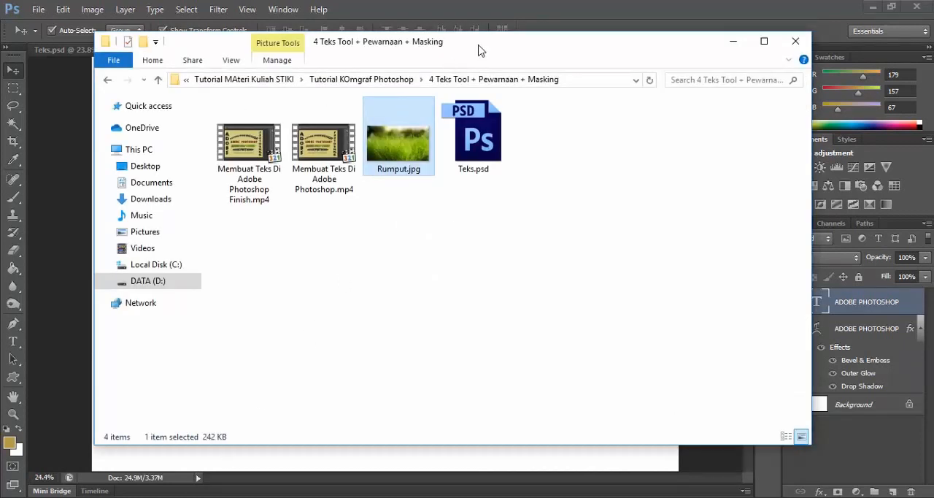
{"action": "left_click_drag", "start_coordinate": [481, 50], "coordinate": [670, 80]}
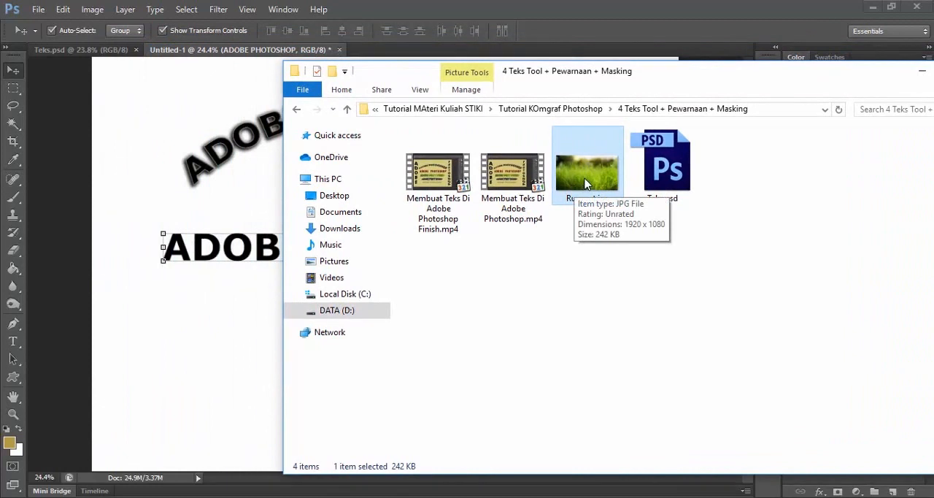
{"action": "left_click_drag", "start_coordinate": [590, 188], "coordinate": [216, 344]}
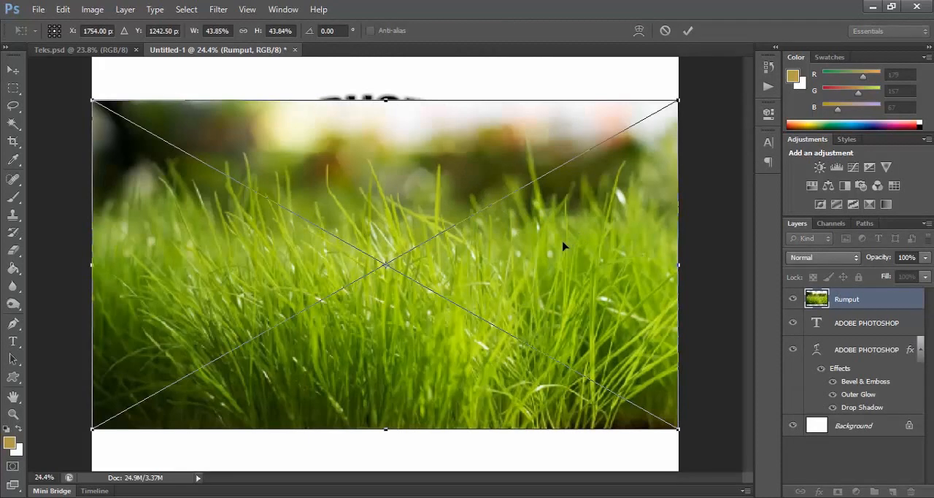
Step: Commit the placed Rumput grass picture and rasterize its layer
{"action": "key", "text": "Return"}
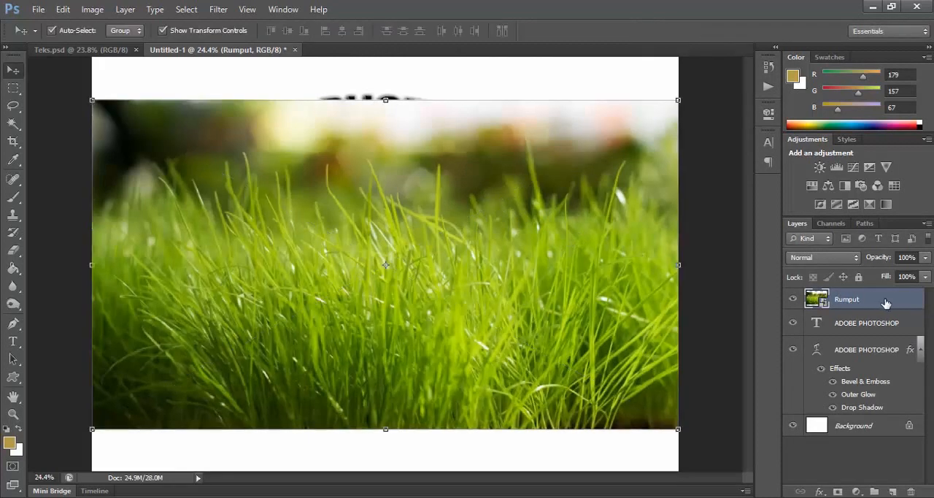
{"action": "right_click", "coordinate": [886, 303]}
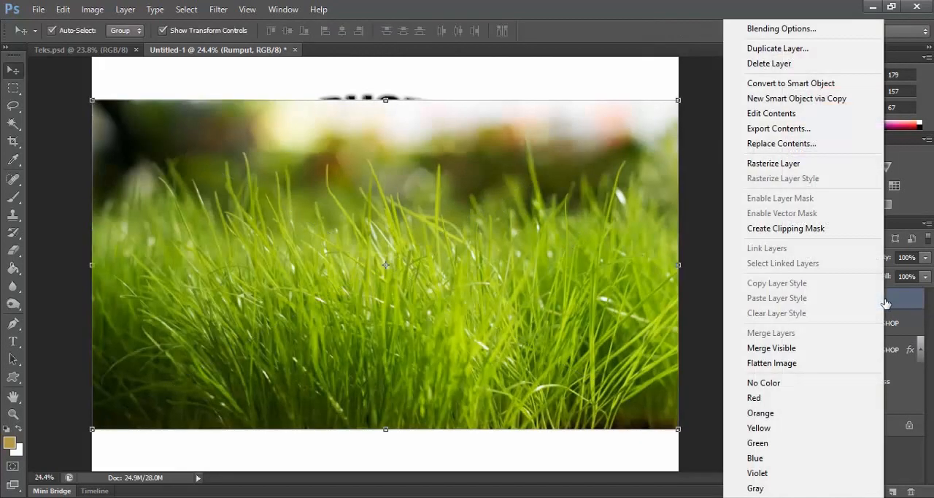
{"action": "left_click", "coordinate": [793, 164]}
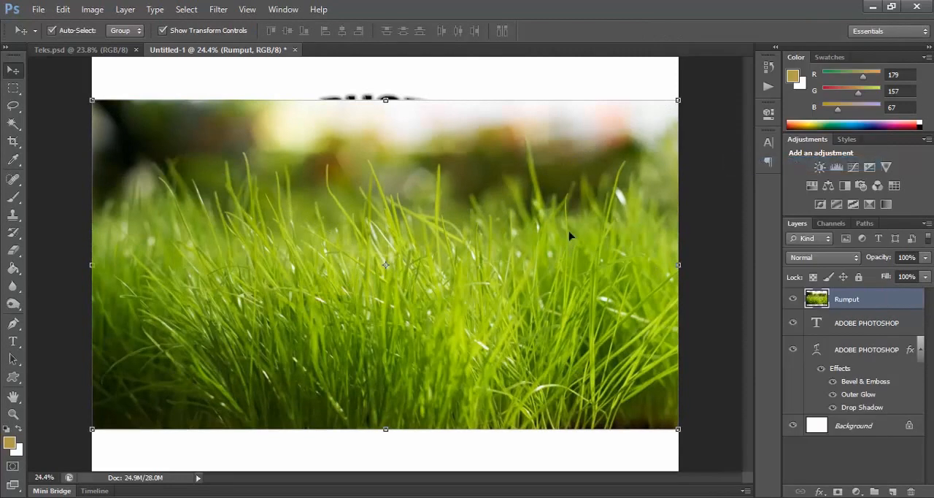
Step: Clip the Rumput grass layer to the straight ADOBE PHOTOSHOP text layer directly beneath it
{"action": "left_click", "coordinate": [859, 326]}
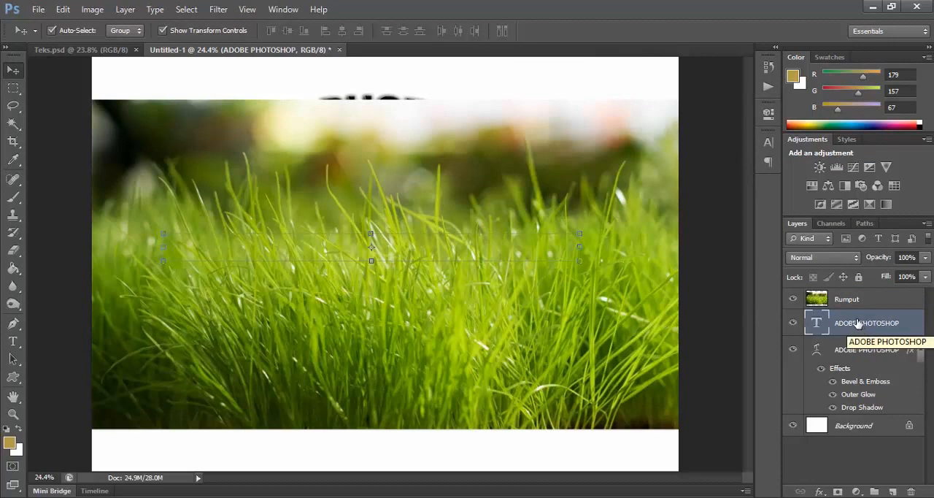
{"action": "left_click", "coordinate": [862, 306]}
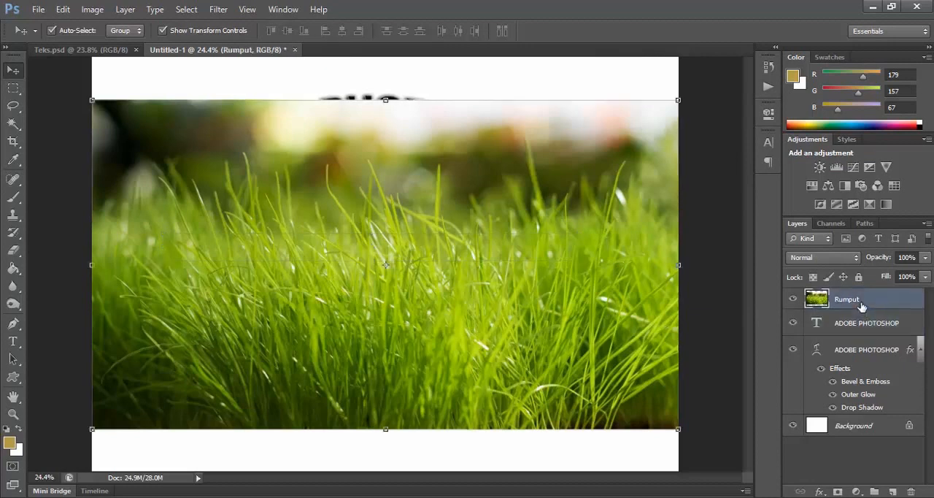
{"action": "left_click", "coordinate": [859, 319]}
{"action": "left_click", "coordinate": [858, 305]}
{"action": "left_click", "coordinate": [860, 323]}
{"action": "left_click", "coordinate": [858, 306]}
{"action": "left_click", "coordinate": [859, 326]}
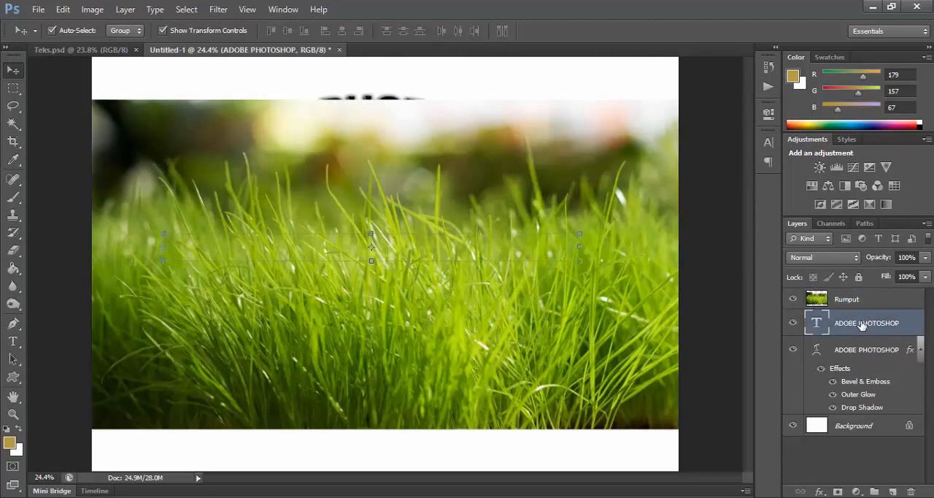
{"action": "left_click", "coordinate": [856, 305]}
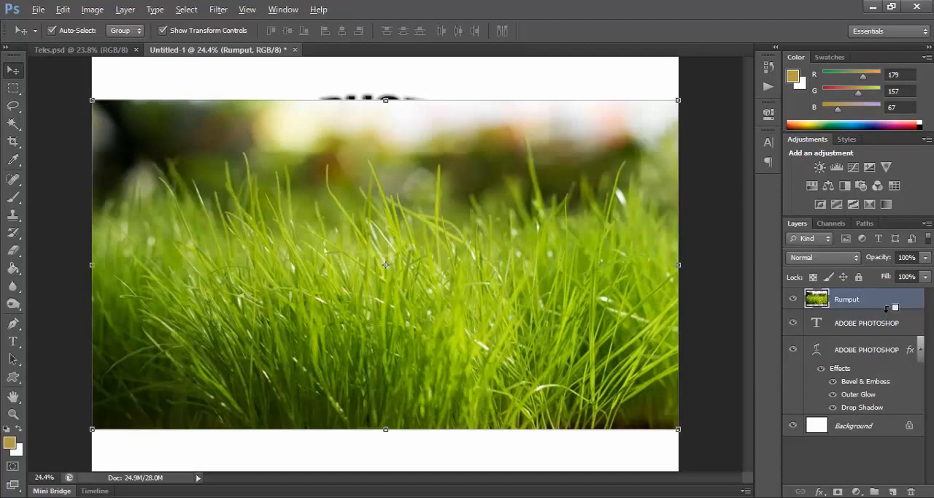
{"action": "left_click", "coordinate": [887, 308], "text": "alt"}
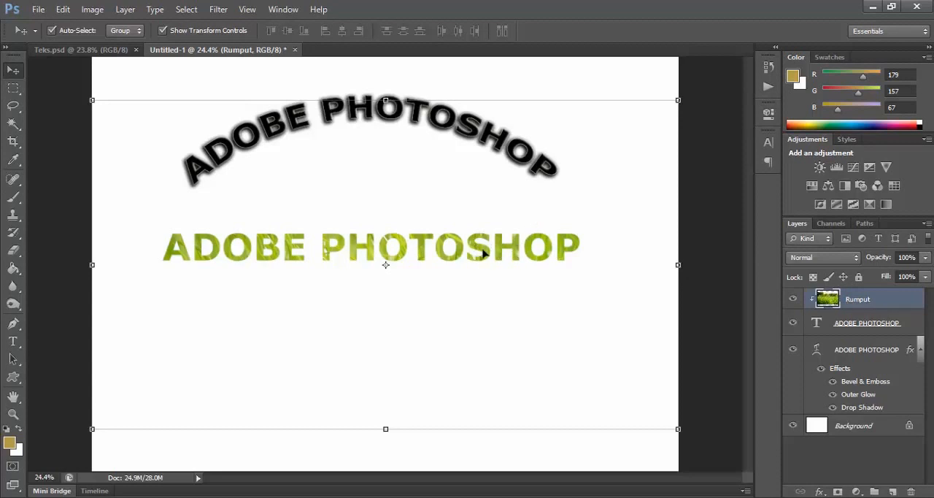
Step: Examine how the grass picture fills the letters of the straight text up close and in full view
{"action": "key", "text": "alt"}
{"action": "scroll", "coordinate": [475, 255], "scroll_direction": "up", "scroll_amount": 2}
{"action": "scroll", "coordinate": [474, 256], "scroll_direction": "down", "scroll_amount": 2}
{"action": "scroll", "coordinate": [474, 255], "scroll_direction": "up", "scroll_amount": 2}
{"action": "scroll", "coordinate": [474, 255], "scroll_direction": "up", "scroll_amount": 1}
{"action": "scroll", "coordinate": [468, 254], "scroll_direction": "down", "scroll_amount": 3}
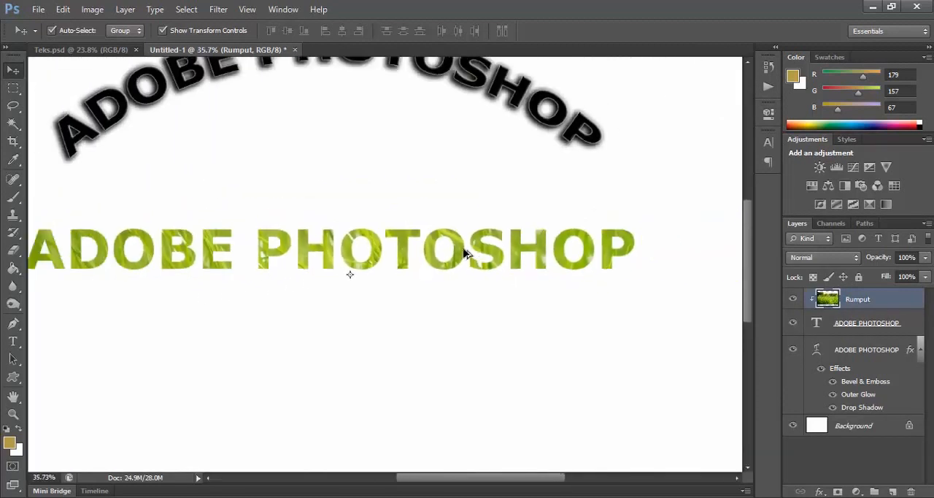
{"action": "scroll", "coordinate": [460, 253], "scroll_direction": "up", "scroll_amount": 3}
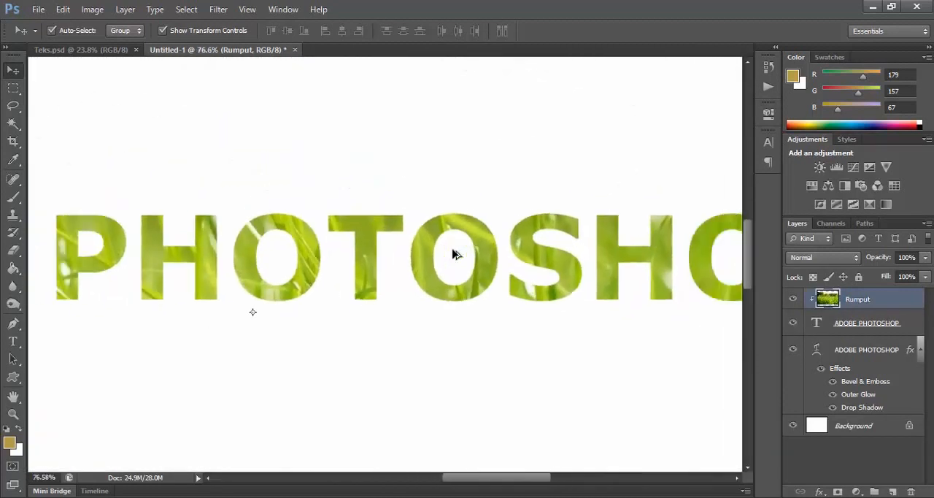
{"action": "scroll", "coordinate": [454, 254], "scroll_direction": "down", "scroll_amount": 2}
{"action": "scroll", "coordinate": [454, 254], "scroll_direction": "down", "scroll_amount": 2}
{"action": "scroll", "coordinate": [454, 254], "scroll_direction": "up", "scroll_amount": 2}
{"action": "scroll", "coordinate": [457, 256], "scroll_direction": "down", "scroll_amount": 3}
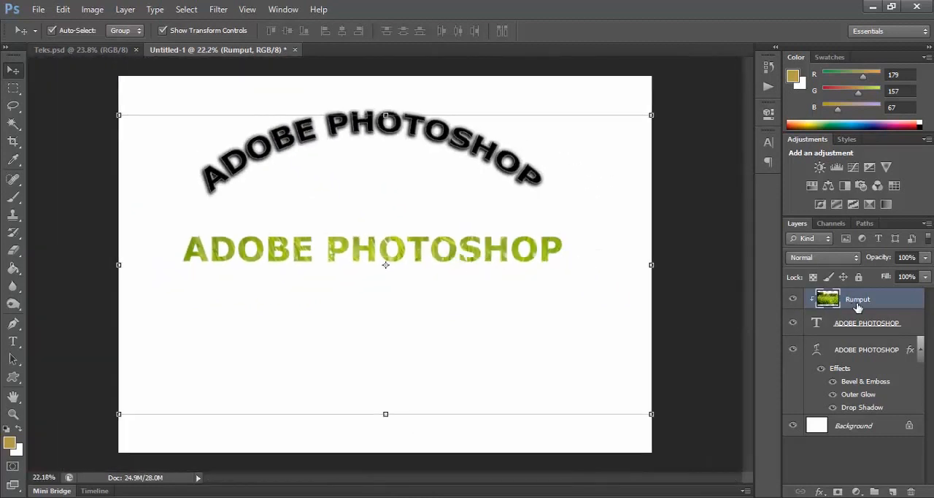
Step: Merge the Rumput layer with the straight text layer and rename the merged layer Teks
{"action": "left_click", "coordinate": [906, 326], "text": "ctrl"}
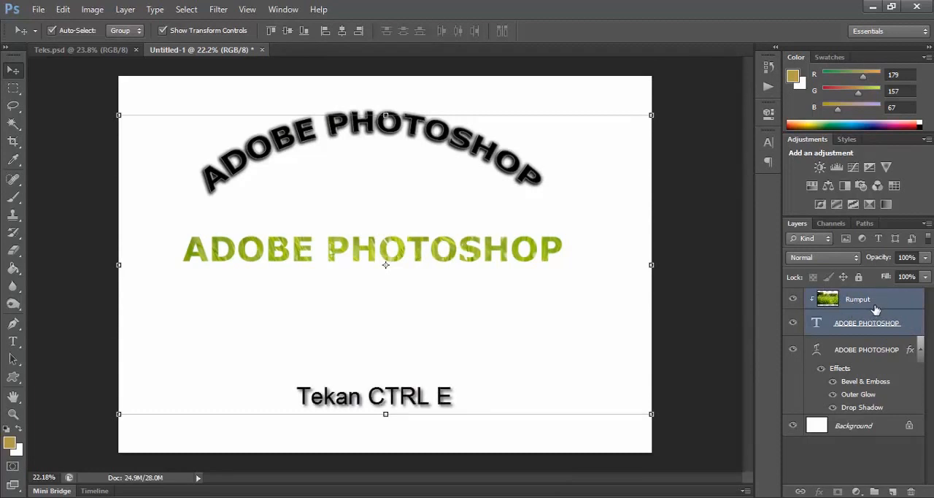
{"action": "left_click", "coordinate": [125, 12]}
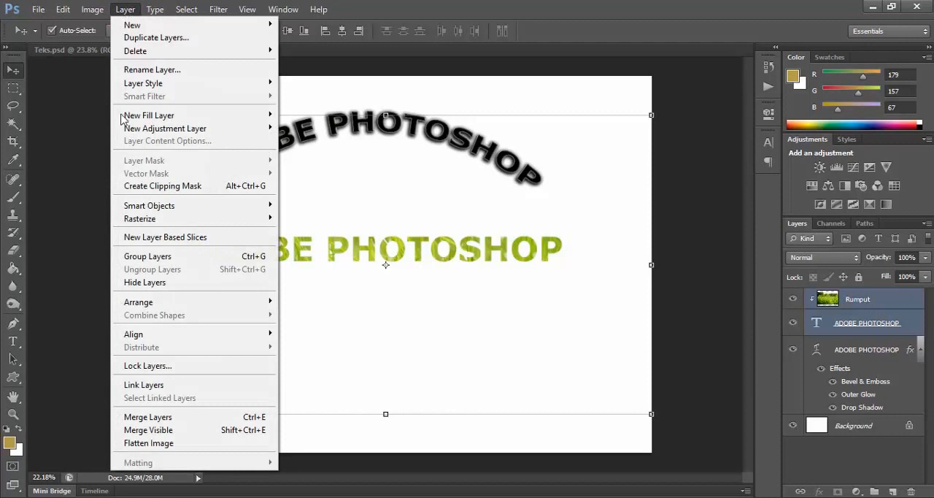
{"action": "left_click", "coordinate": [224, 421]}
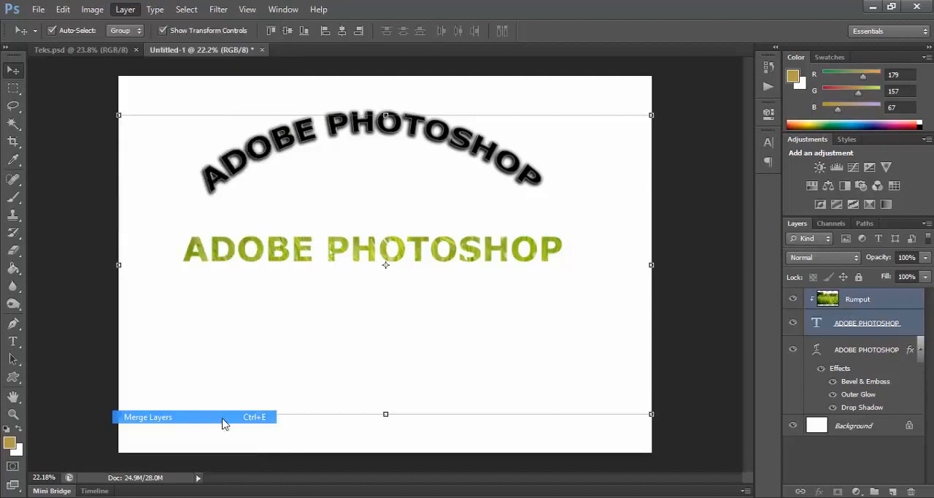
{"action": "double_click", "coordinate": [848, 300]}
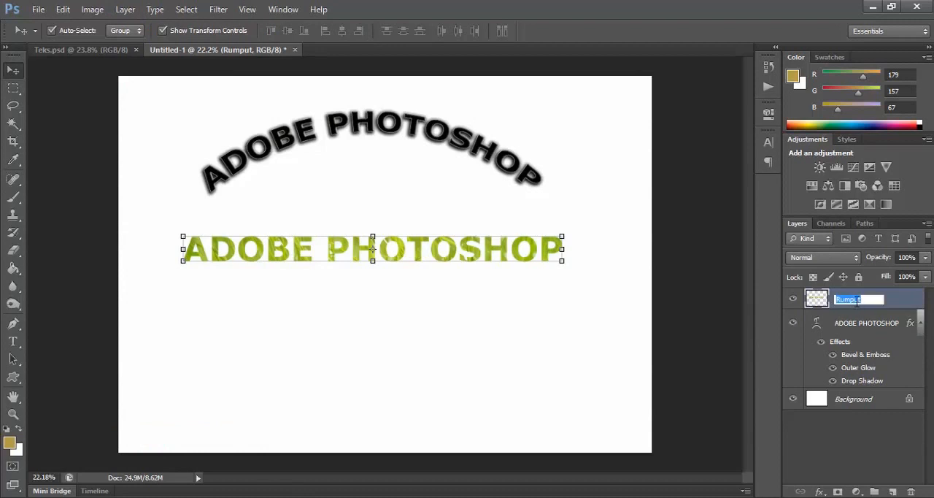
{"action": "type", "text": "Teks"}
{"action": "key", "text": "Return"}
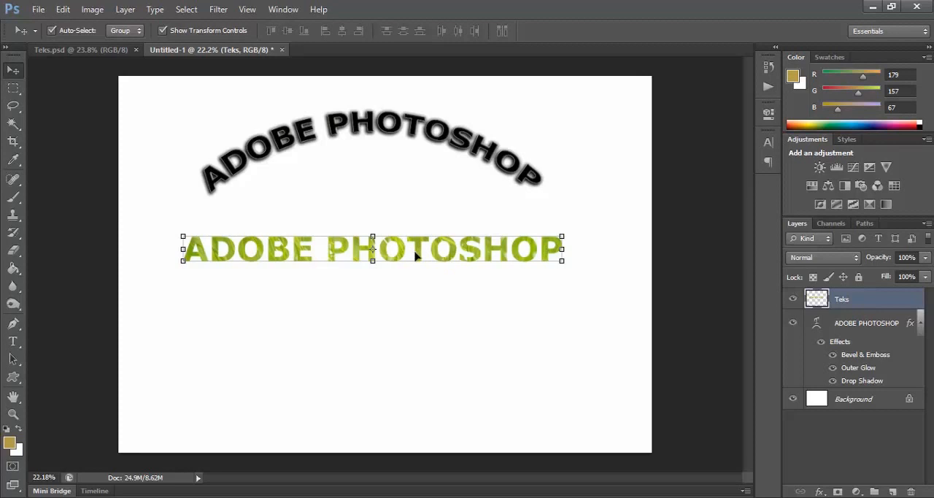
Step: Nudge the grass-filled text slightly up and right, and add a Drop Shadow with 100% opacity, 12 px distance, 8% spread and 10 px size
{"action": "mouse_move", "coordinate": [419, 259]}
{"action": "left_mouse_down"}
{"action": "mouse_move", "coordinate": [425, 267]}
{"action": "mouse_move", "coordinate": [425, 250]}
{"action": "left_mouse_up"}
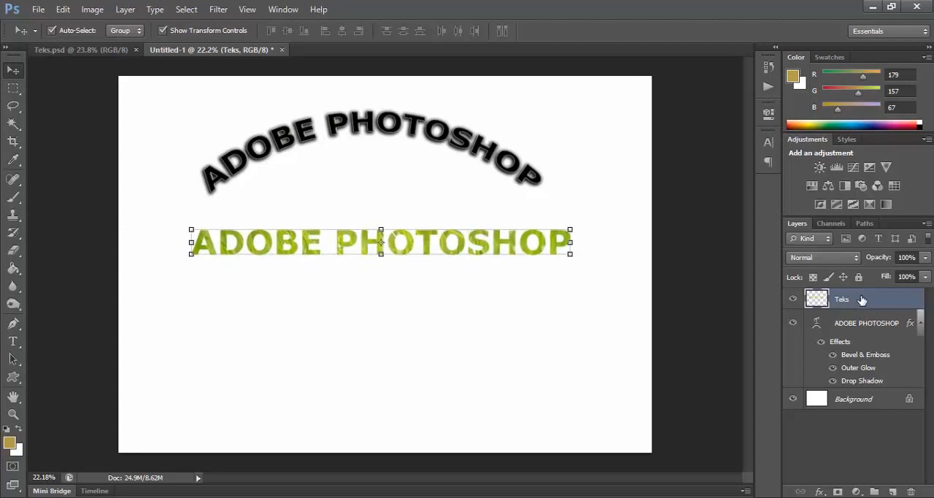
{"action": "right_click", "coordinate": [882, 301]}
{"action": "left_click", "coordinate": [780, 39]}
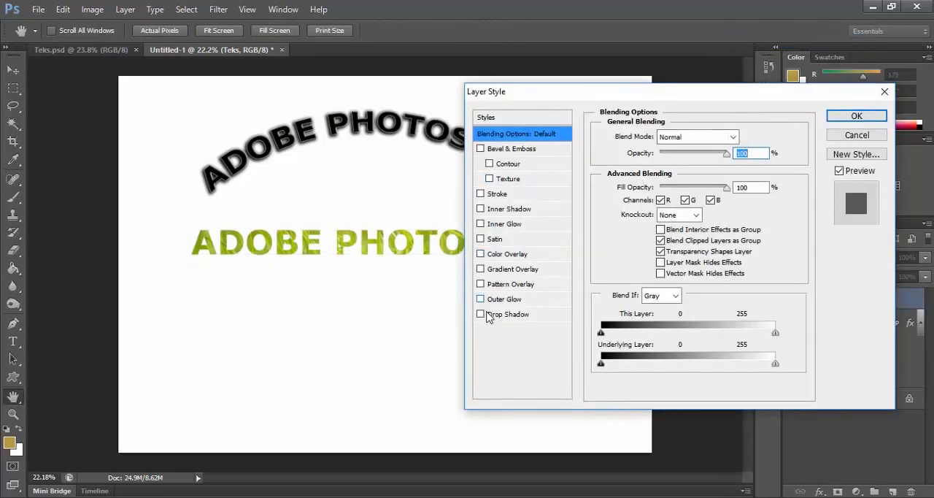
{"action": "left_click", "coordinate": [491, 316]}
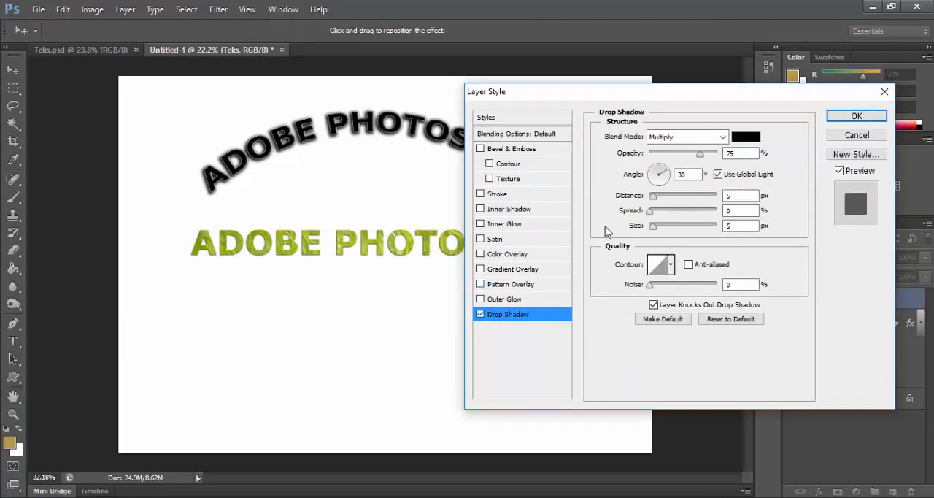
{"action": "left_click_drag", "start_coordinate": [699, 158], "coordinate": [719, 154]}
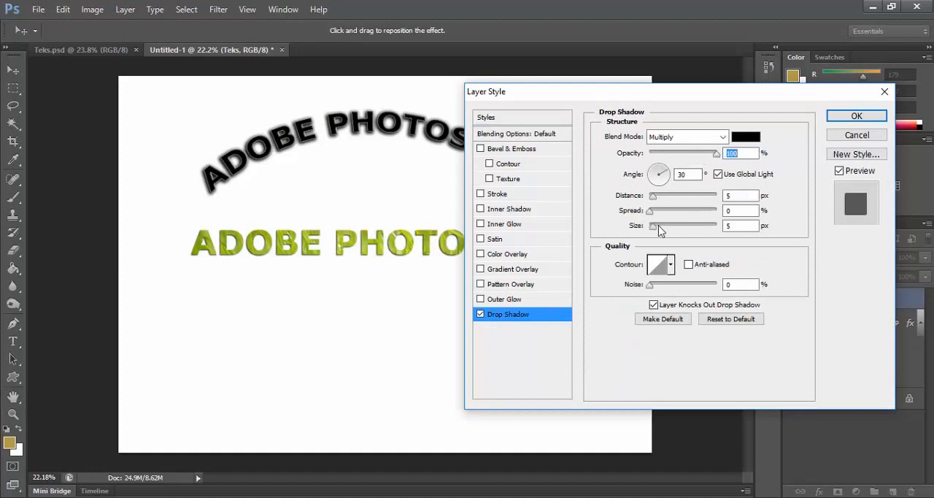
{"action": "left_click_drag", "start_coordinate": [652, 225], "coordinate": [658, 195]}
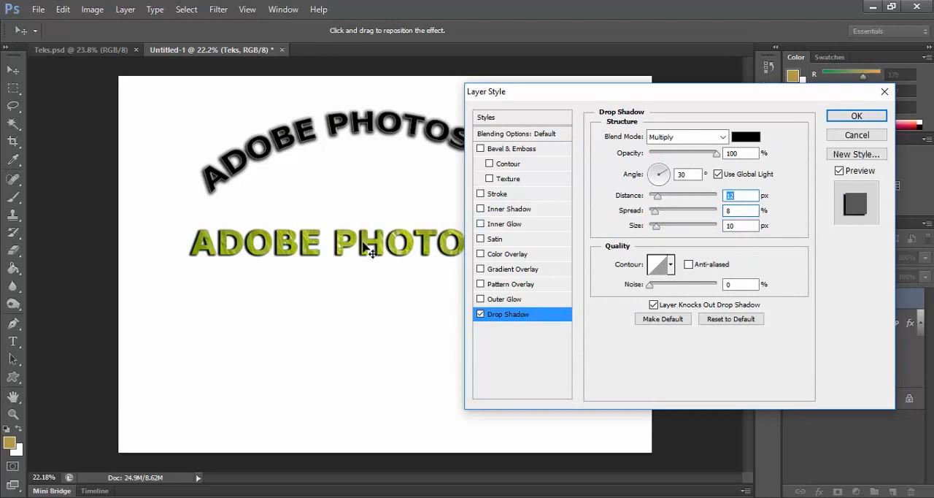
{"action": "left_click", "coordinate": [841, 121]}
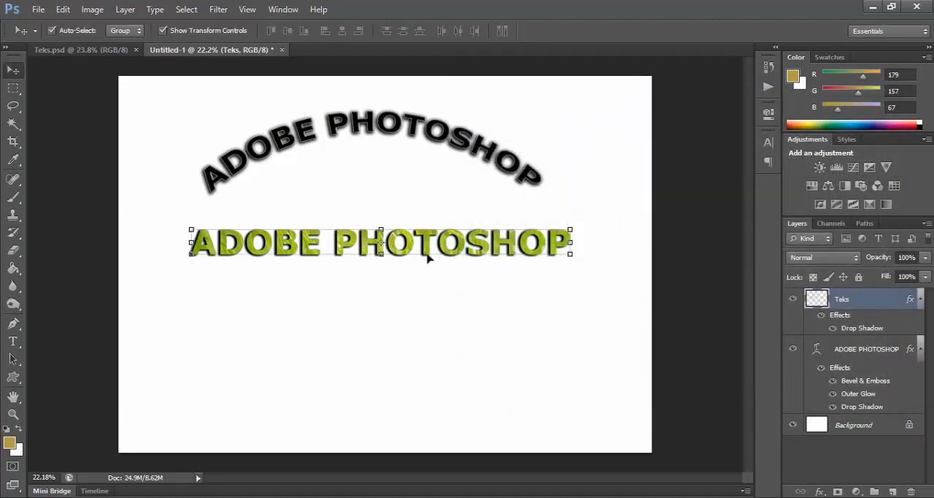
Step: Move the shadowed grass-filled text slightly up, closer beneath the arched text
{"action": "scroll", "coordinate": [339, 248], "scroll_direction": "up", "scroll_amount": 1}
{"action": "scroll", "coordinate": [340, 249], "scroll_direction": "up", "scroll_amount": 5}
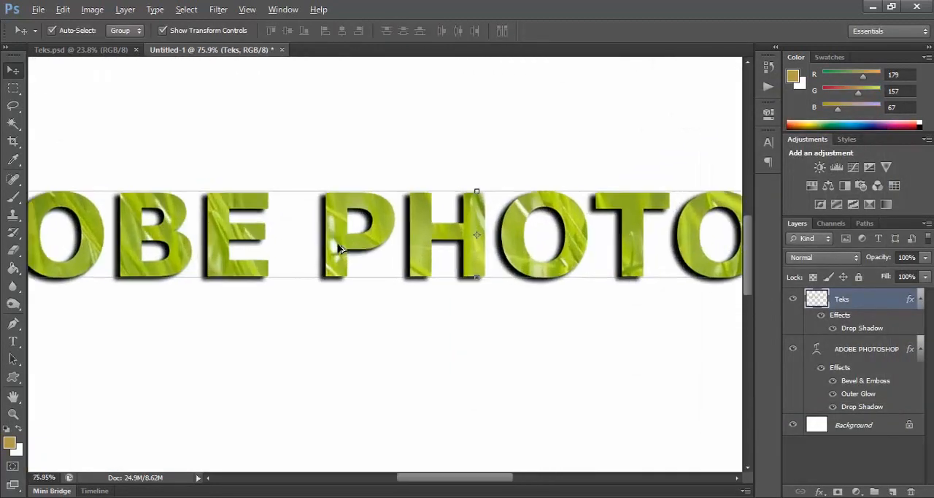
{"action": "scroll", "coordinate": [340, 249], "scroll_direction": "down", "scroll_amount": 4}
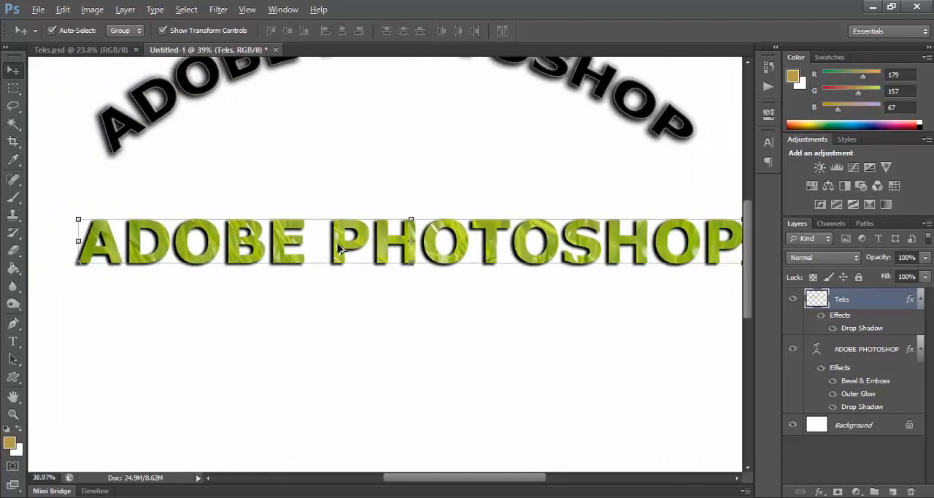
{"action": "scroll", "coordinate": [339, 248], "scroll_direction": "down", "scroll_amount": 2}
{"action": "scroll", "coordinate": [346, 250], "scroll_direction": "up", "scroll_amount": 3}
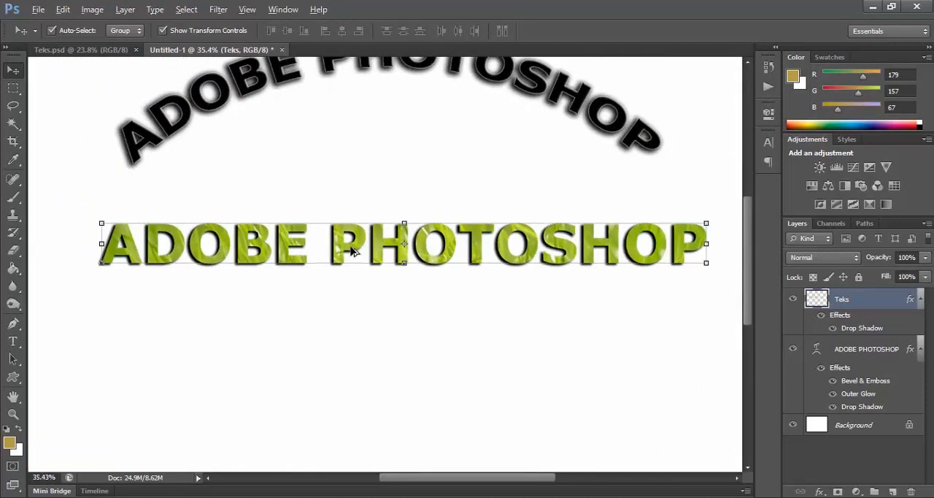
{"action": "key", "text": "alt"}
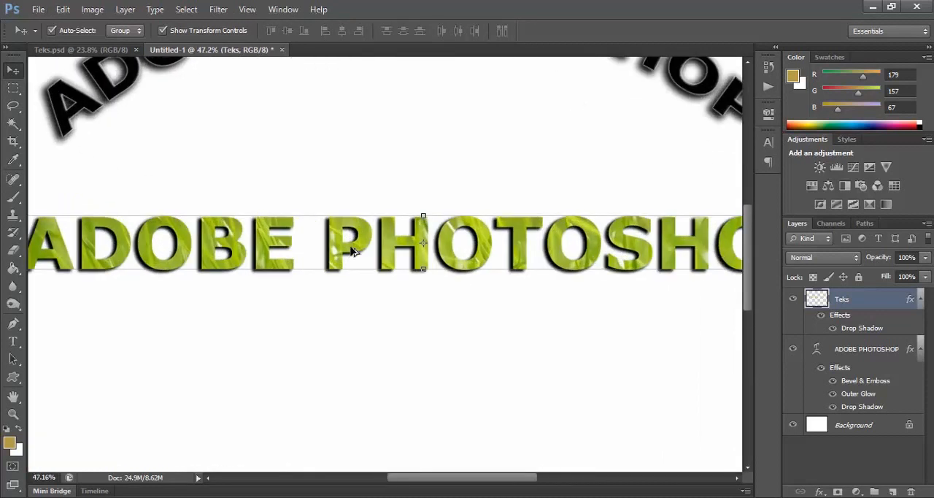
{"action": "scroll", "coordinate": [351, 251], "scroll_direction": "down", "scroll_amount": 3}
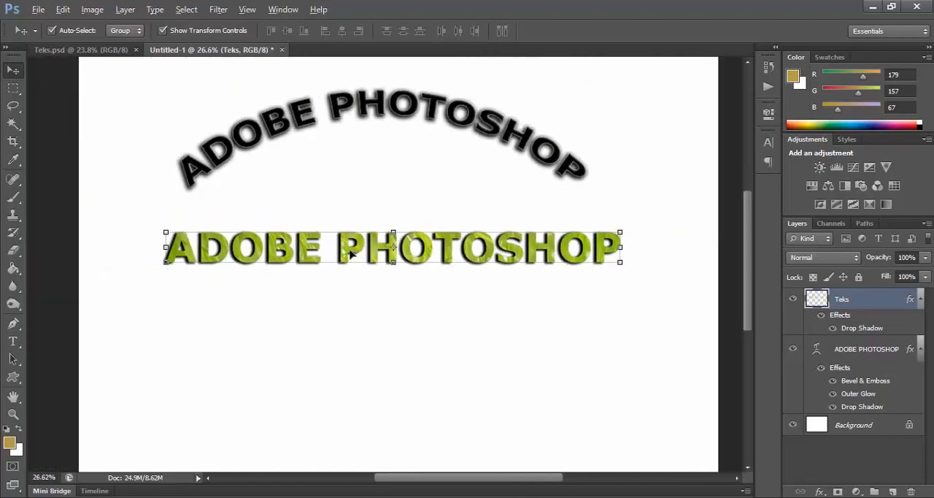
{"action": "scroll", "coordinate": [351, 251], "scroll_direction": "down", "scroll_amount": 1}
{"action": "left_click", "coordinate": [370, 286]}
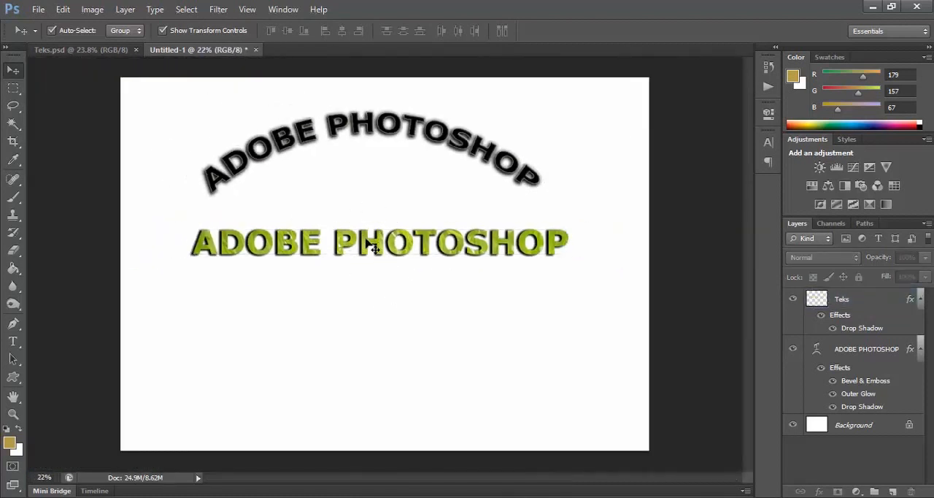
{"action": "left_click_drag", "start_coordinate": [365, 250], "coordinate": [362, 240]}
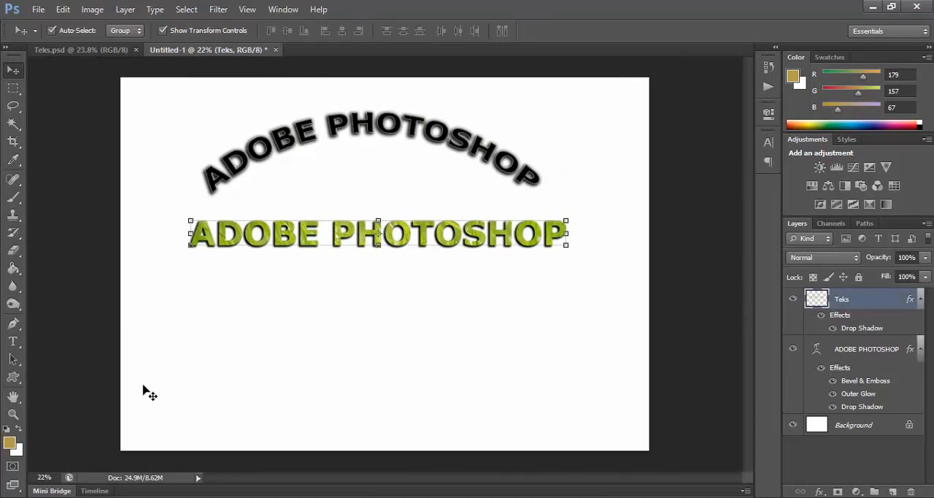
Step: Add a vertical text reading ADOBE PHOTOSHOP near the canvas's left edge, beside the arched and grass-filled texts
{"action": "left_click", "coordinate": [13, 341]}
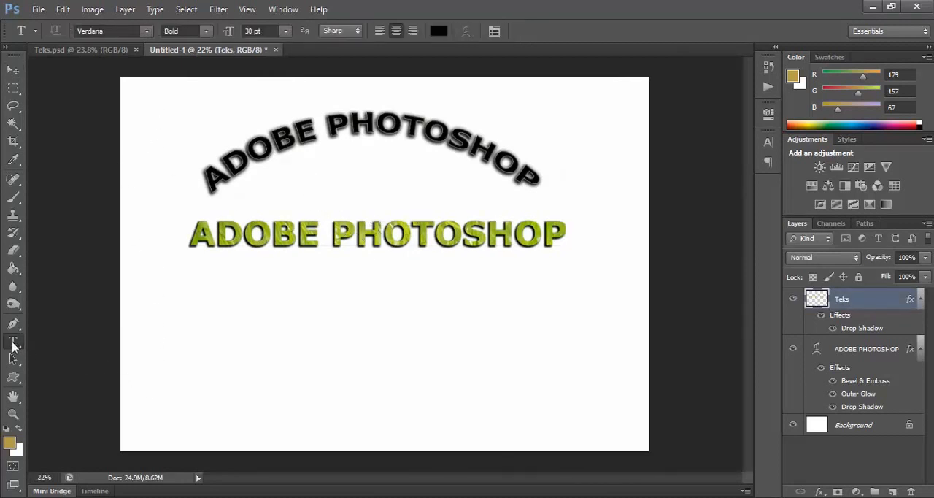
{"action": "right_click", "coordinate": [13, 346]}
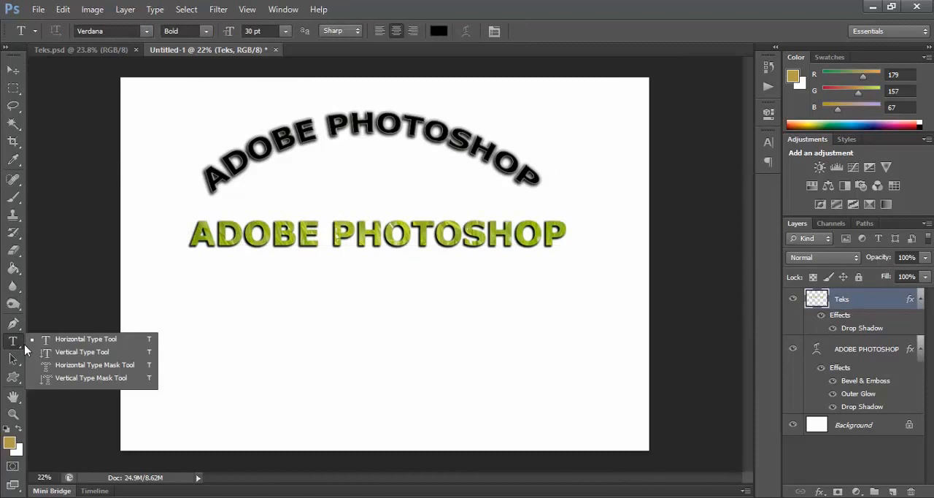
{"action": "left_click", "coordinate": [87, 354]}
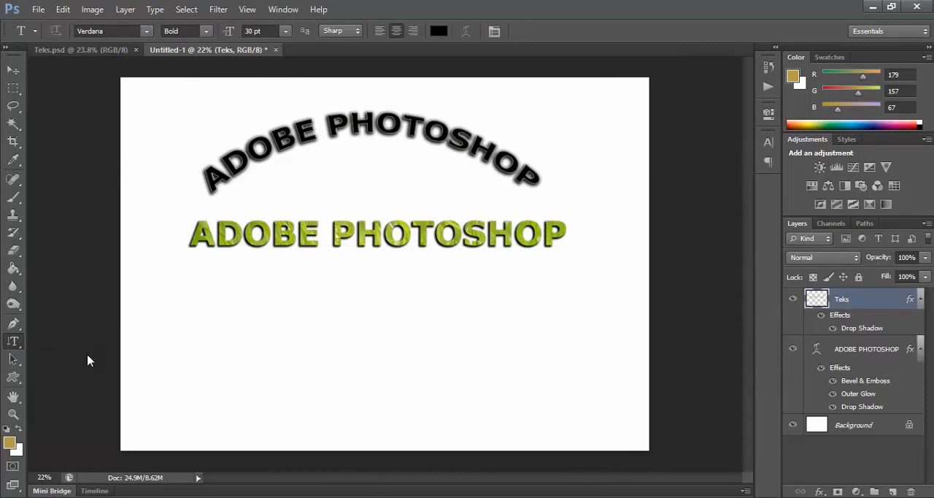
{"action": "left_click", "coordinate": [153, 199]}
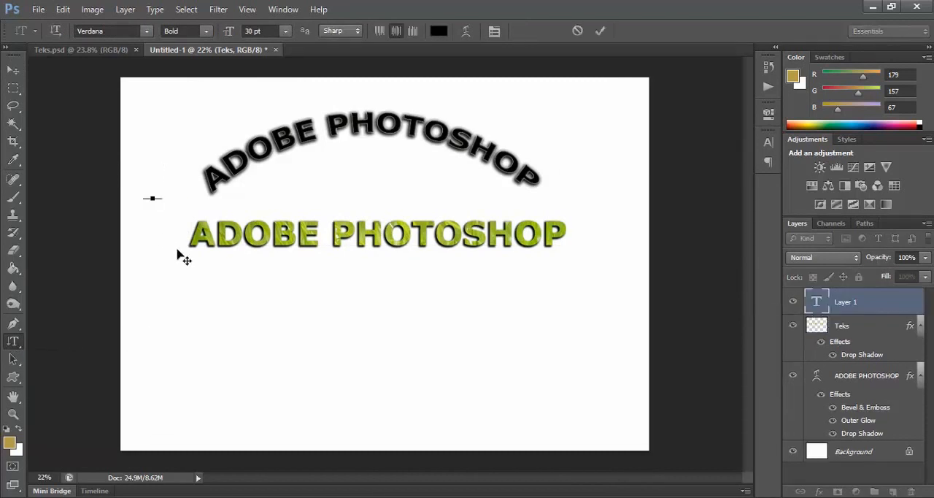
{"action": "type", "text": "ADOBE"}
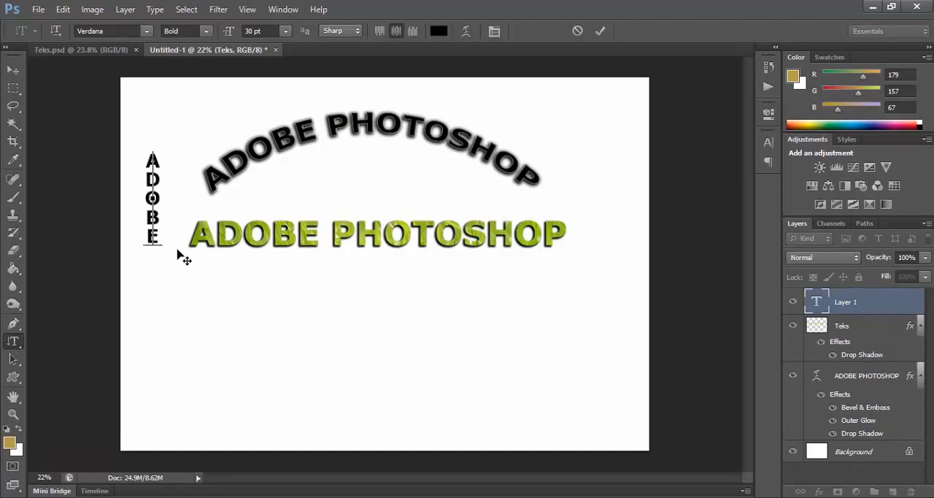
{"action": "type", "text": " PHOT"}
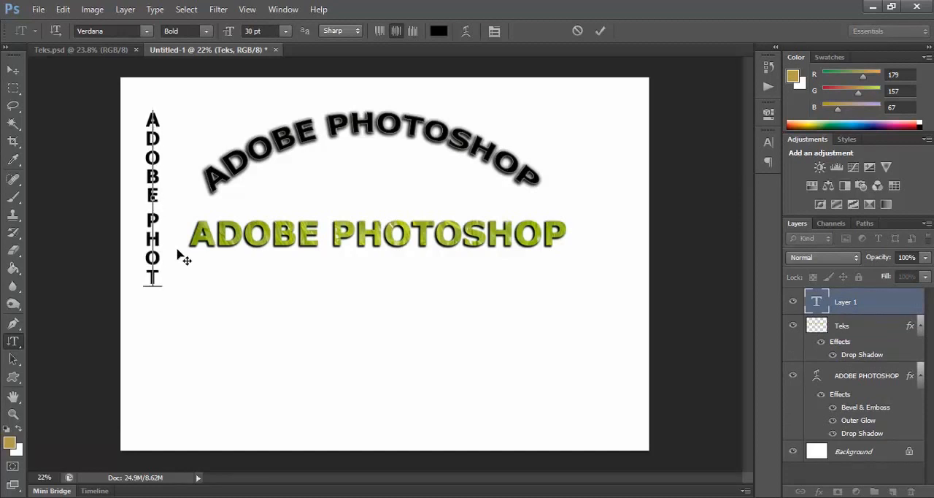
{"action": "type", "text": "OSHOP"}
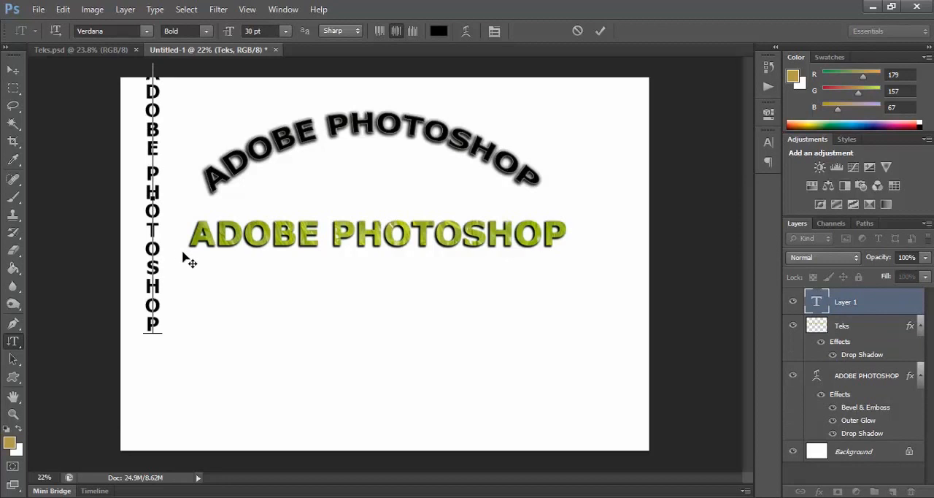
Step: Move the vertical text down so all its letters lie within the canvas, and deselect it
{"action": "left_click", "coordinate": [13, 70]}
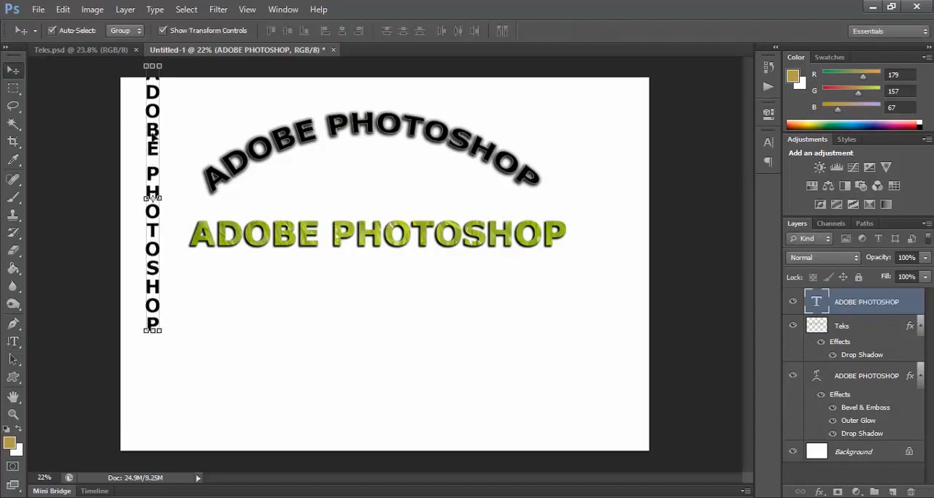
{"action": "left_click_drag", "start_coordinate": [153, 137], "coordinate": [153, 195]}
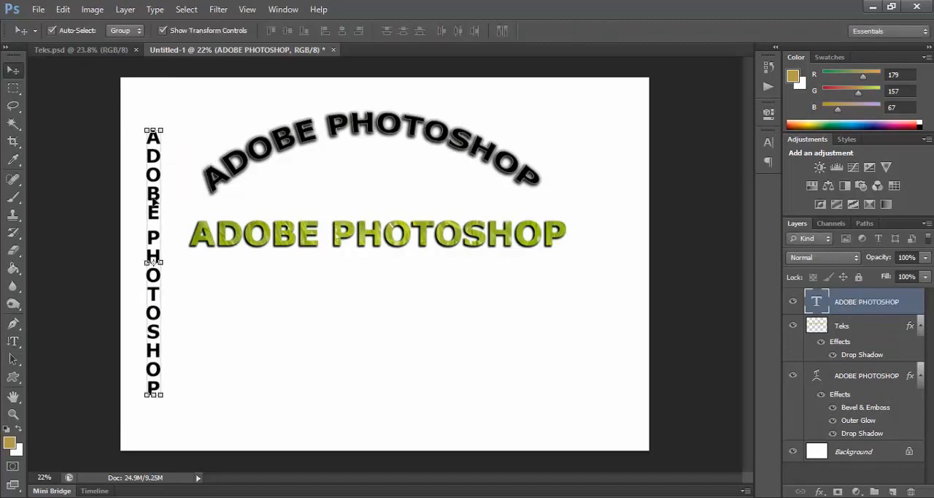
{"action": "left_click", "coordinate": [186, 165]}
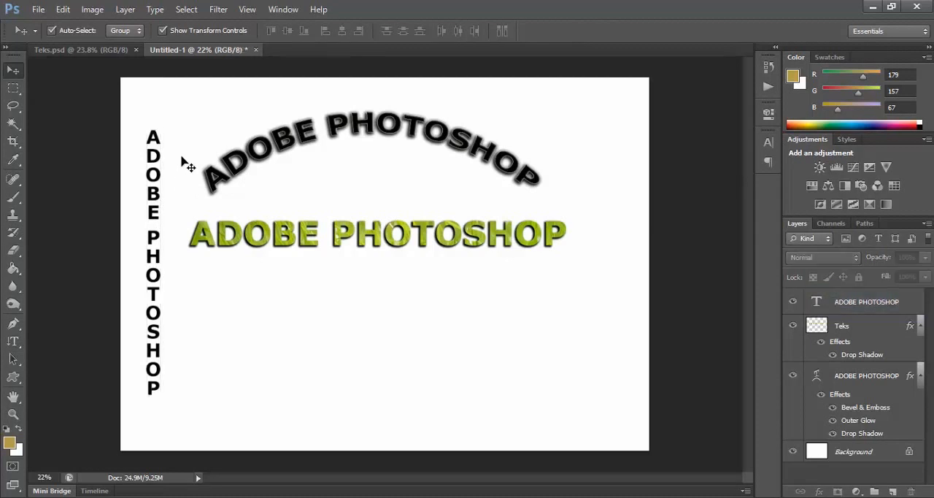
Step: Create a horizontal paragraph text box below the grass-filled text, containing "Adobe Photoshopasdakfajkfjaksfaf"
{"action": "left_click", "coordinate": [16, 343]}
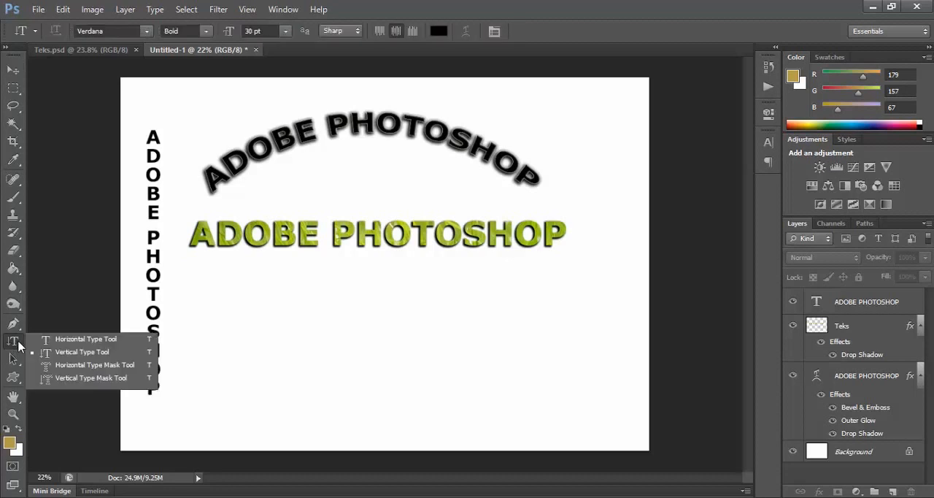
{"action": "left_click", "coordinate": [75, 344]}
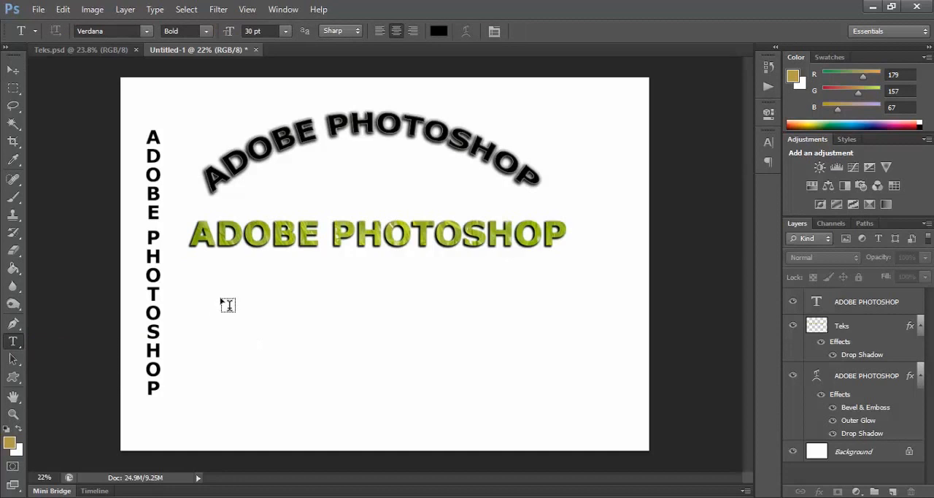
{"action": "left_click_drag", "start_coordinate": [221, 298], "coordinate": [368, 379]}
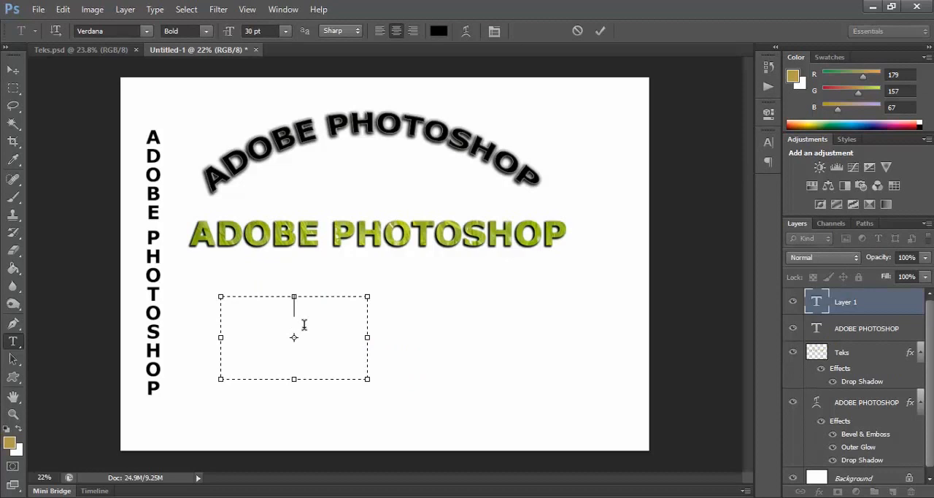
{"action": "type", "text": "Adobe Photoshop"}
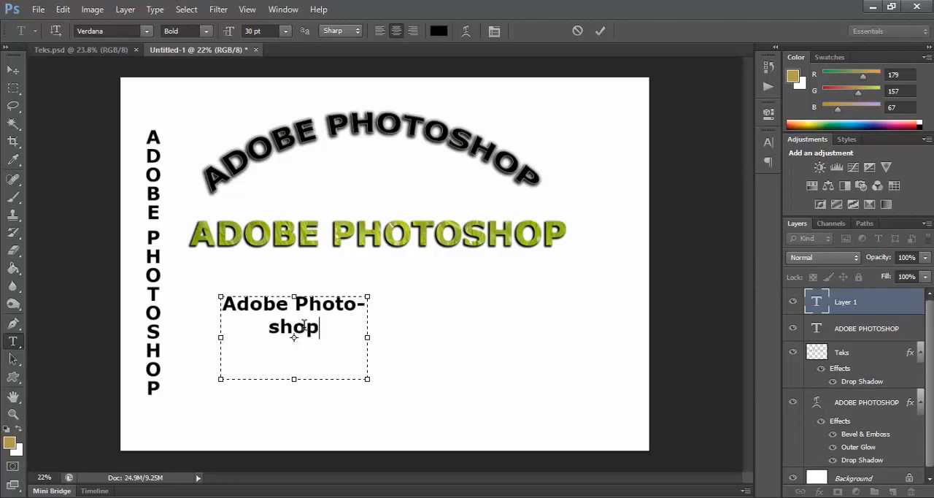
{"action": "type", "text": "asdakfajkfjaksfaf"}
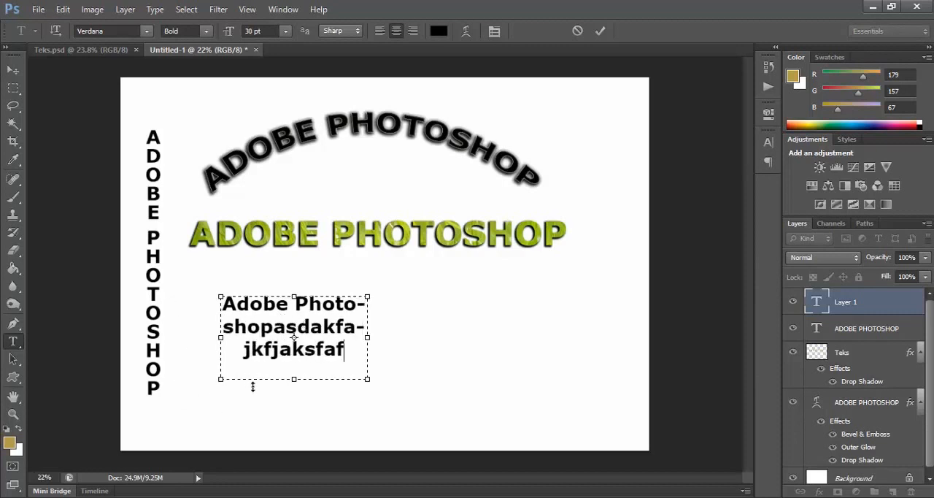
Step: Select all the text in the paragraph box and display its Paragraph settings
{"action": "left_click_drag", "start_coordinate": [353, 352], "coordinate": [223, 295]}
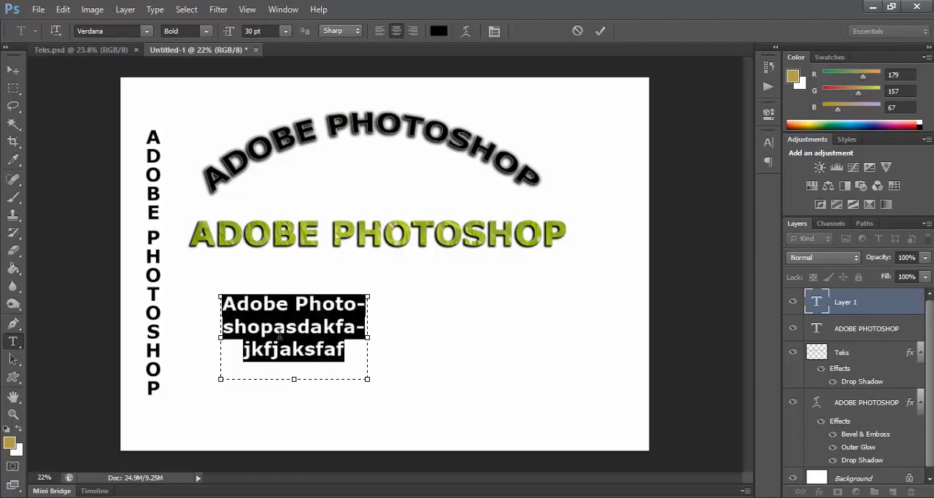
{"action": "left_click", "coordinate": [279, 10]}
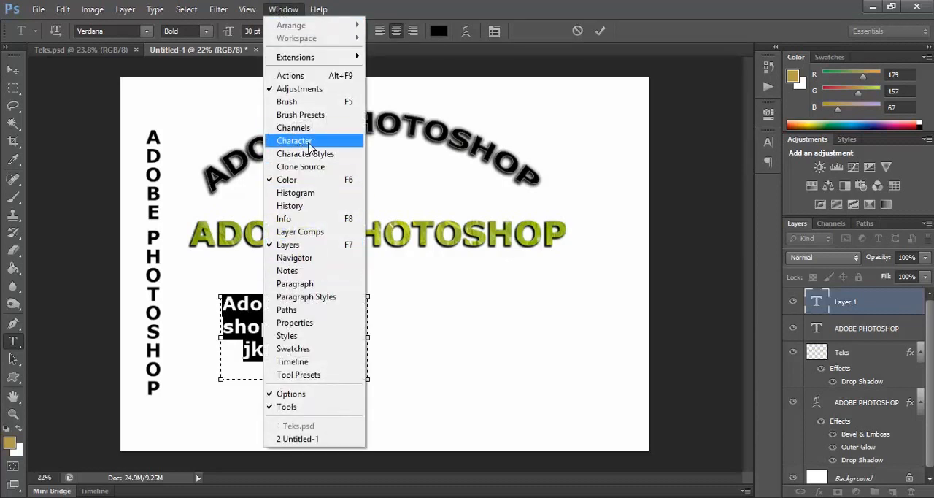
{"action": "left_click", "coordinate": [307, 283]}
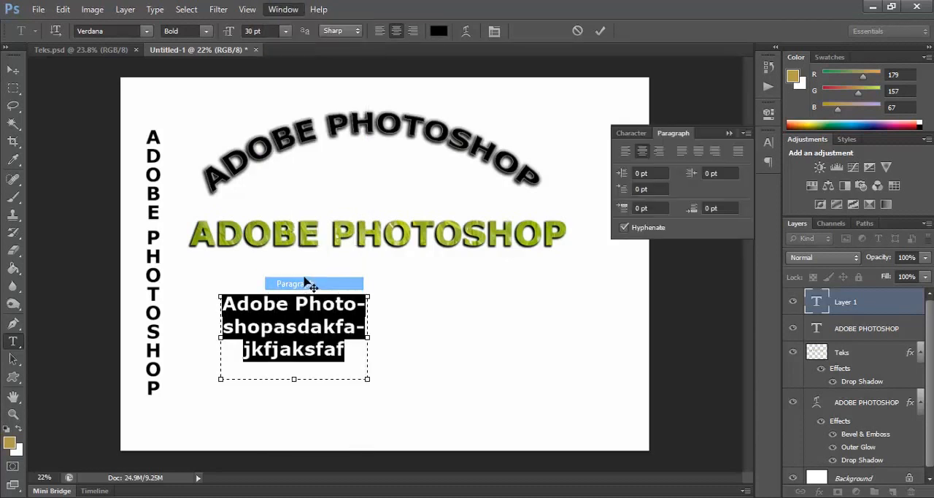
{"action": "left_click", "coordinate": [769, 143]}
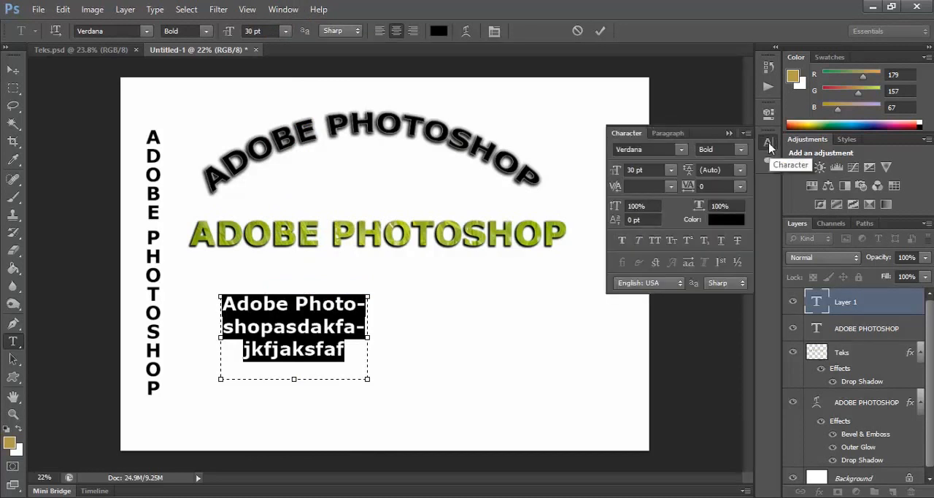
{"action": "left_click", "coordinate": [666, 134]}
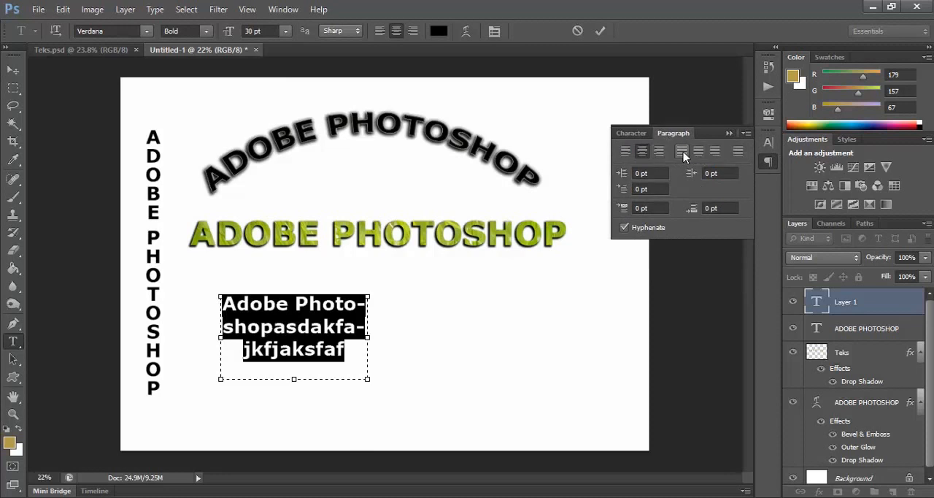
Step: Try justifying the selected paragraph text with its last line aligned left, centered and right
{"action": "left_click", "coordinate": [681, 154]}
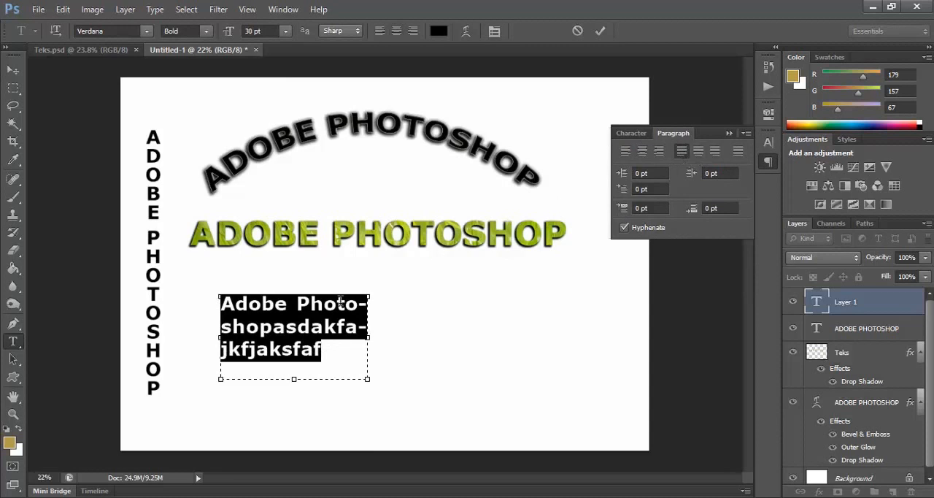
{"action": "left_click", "coordinate": [699, 153]}
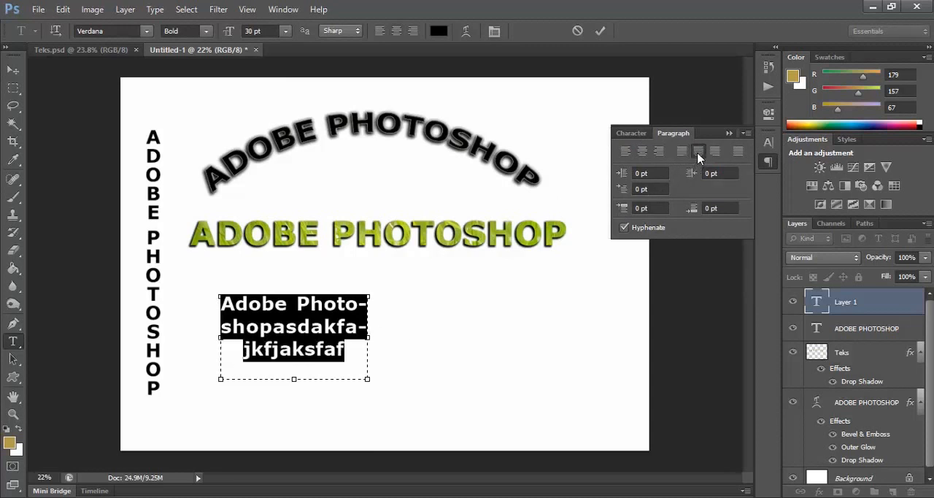
{"action": "left_click", "coordinate": [715, 153]}
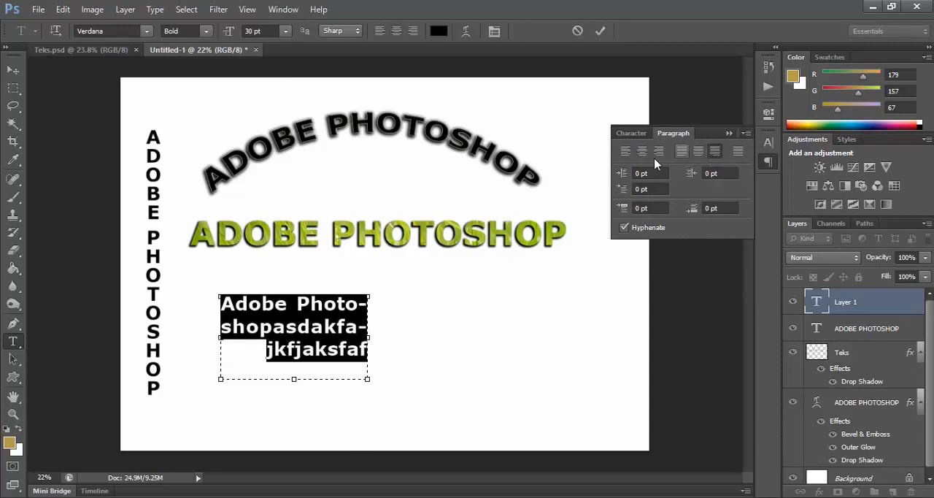
Step: Left-align the paragraph text, close the text settings and commit the text box
{"action": "left_click", "coordinate": [626, 153]}
{"action": "left_click", "coordinate": [632, 133]}
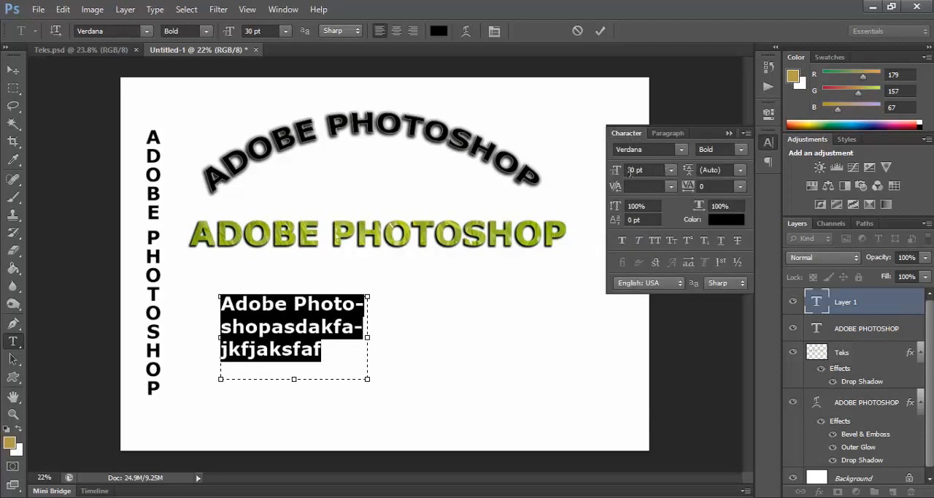
{"action": "left_click", "coordinate": [729, 134]}
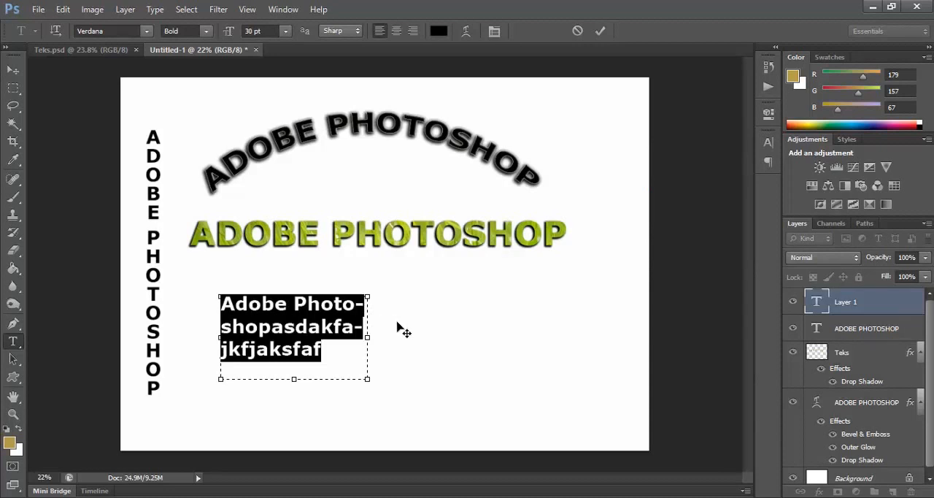
{"action": "left_click", "coordinate": [15, 70]}
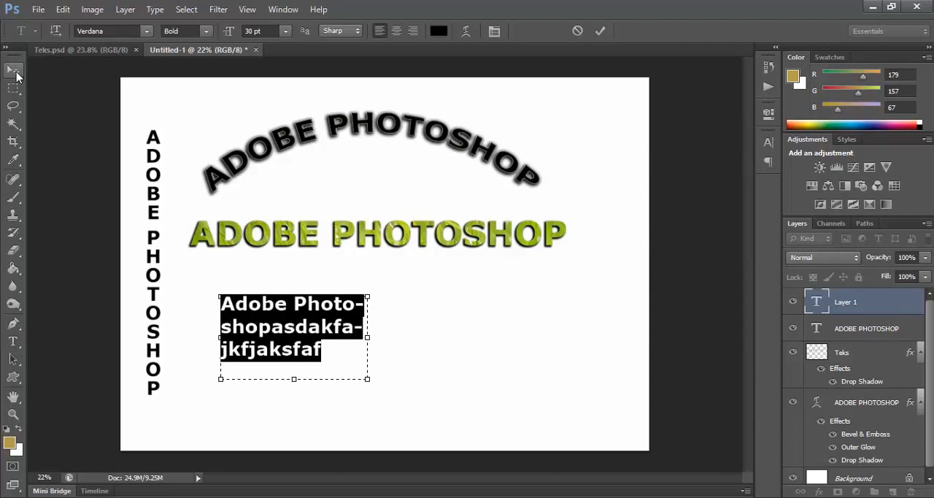
{"action": "left_click", "coordinate": [184, 321]}
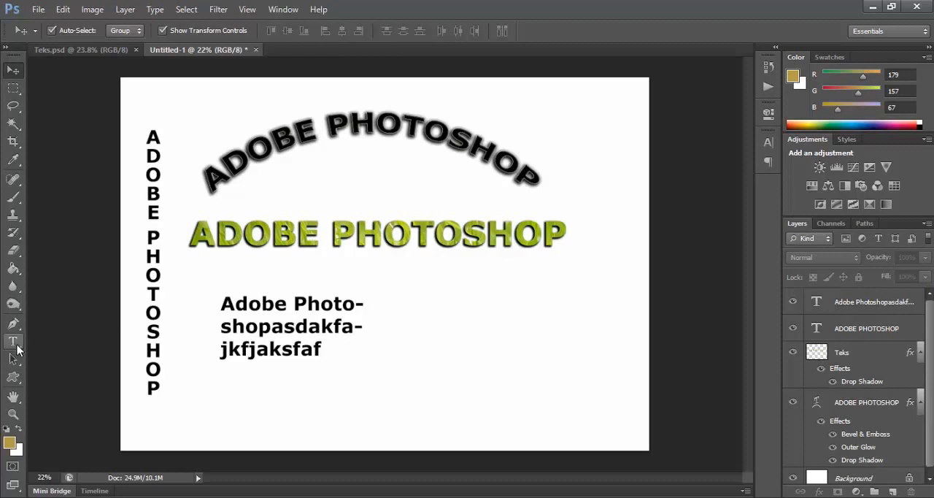
{"action": "left_click", "coordinate": [17, 351]}
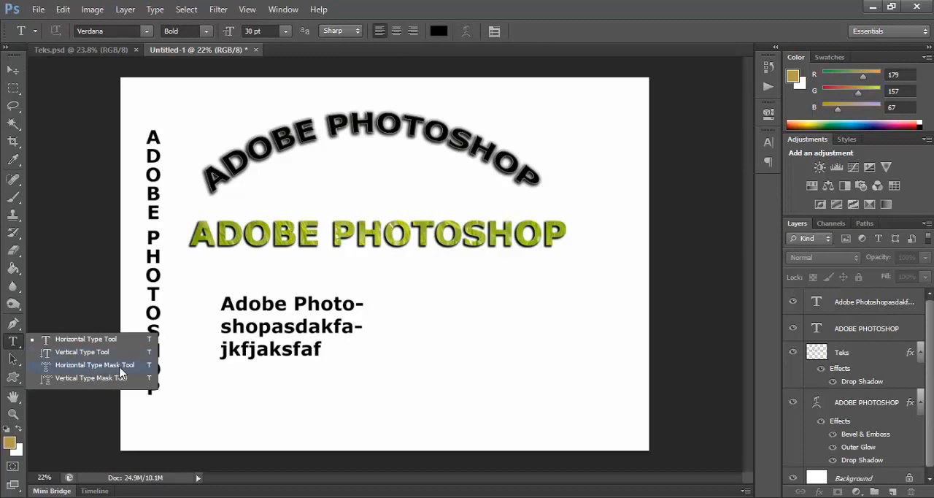
{"action": "left_click", "coordinate": [13, 71]}
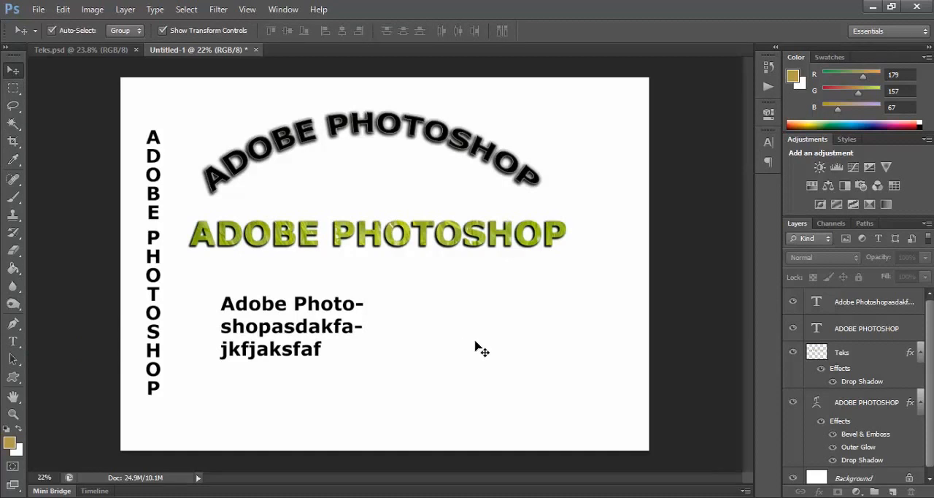
Step: Fill the Background layer with the golden foreground color #cfb758 using the Paint Bucket Tool
{"action": "left_click", "coordinate": [850, 478]}
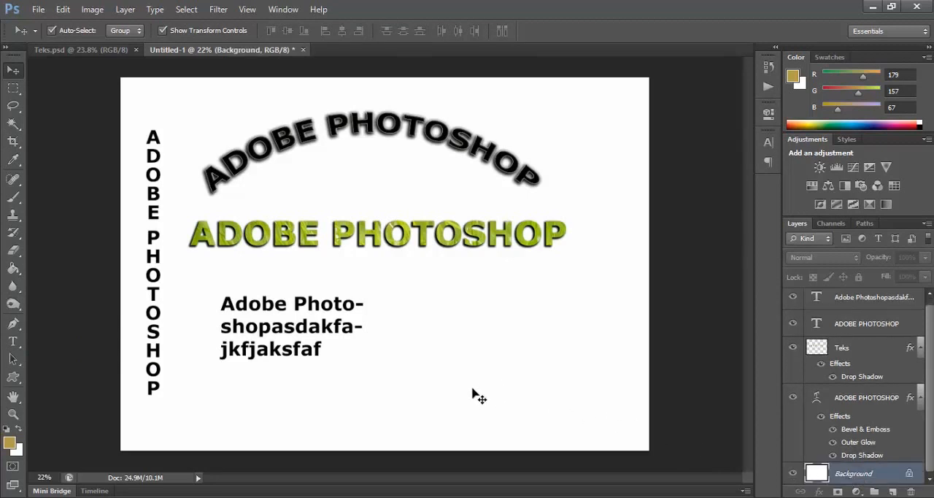
{"action": "left_click", "coordinate": [8, 445]}
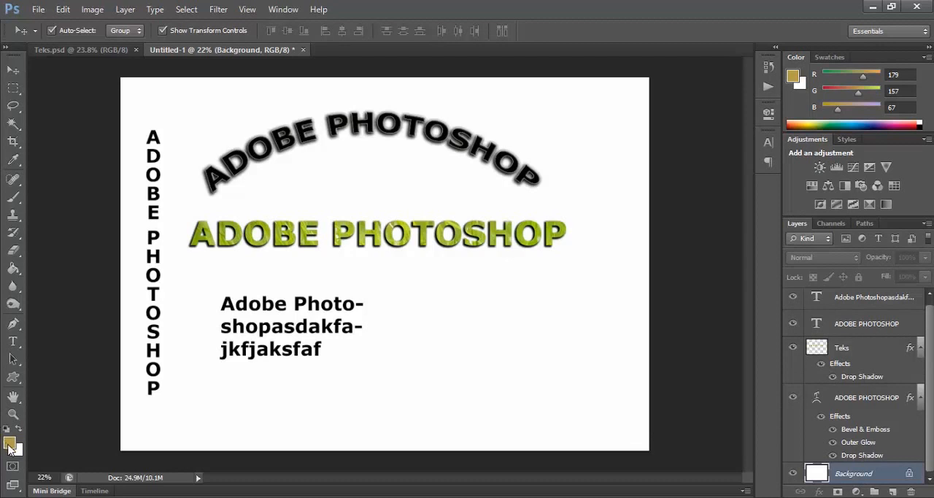
{"action": "mouse_move", "coordinate": [483, 196]}
{"action": "left_mouse_down"}
{"action": "mouse_move", "coordinate": [490, 173]}
{"action": "mouse_move", "coordinate": [493, 183]}
{"action": "left_mouse_up"}
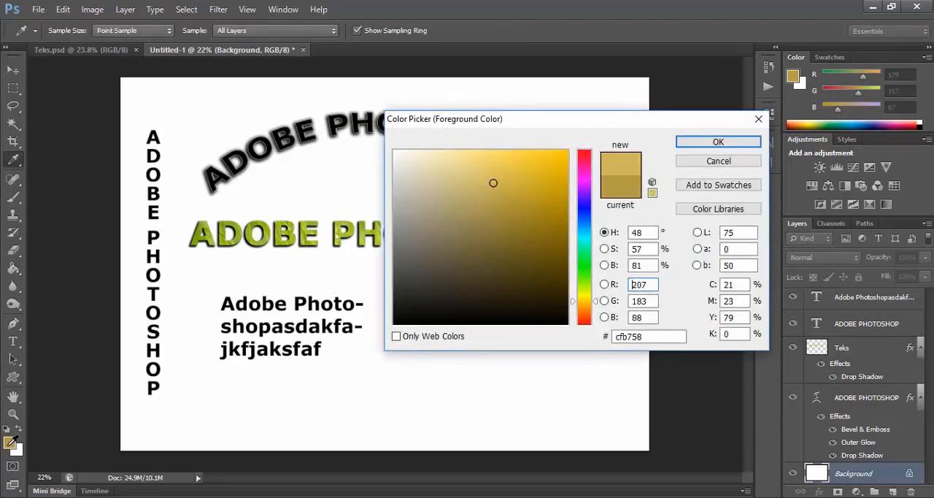
{"action": "left_click", "coordinate": [700, 143]}
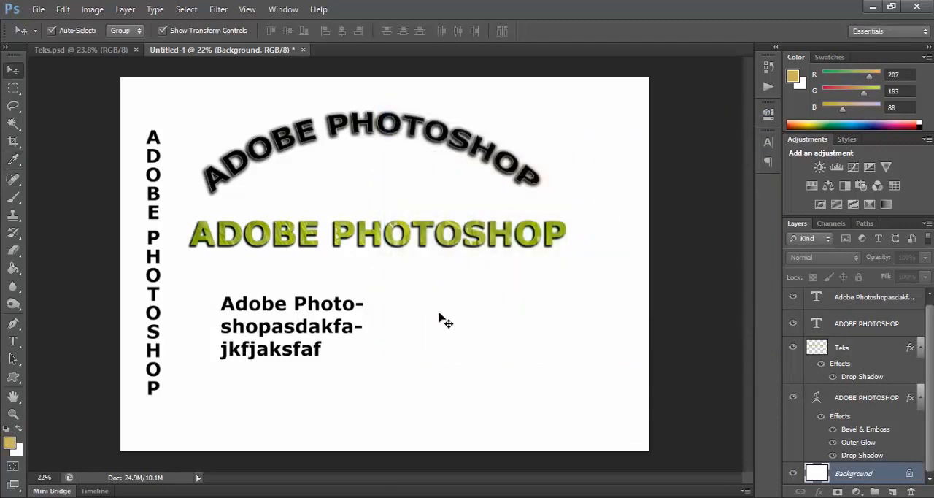
{"action": "left_click", "coordinate": [20, 268]}
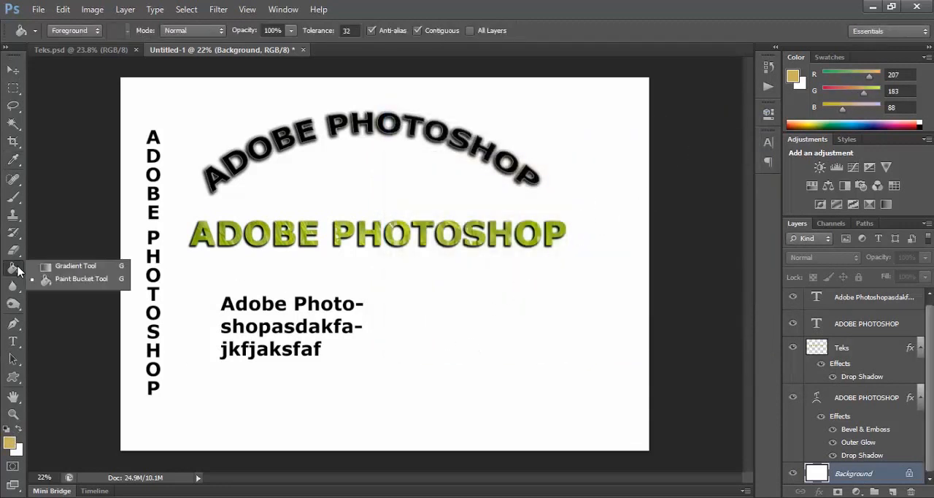
{"action": "left_click", "coordinate": [78, 281]}
{"action": "left_click", "coordinate": [429, 329]}
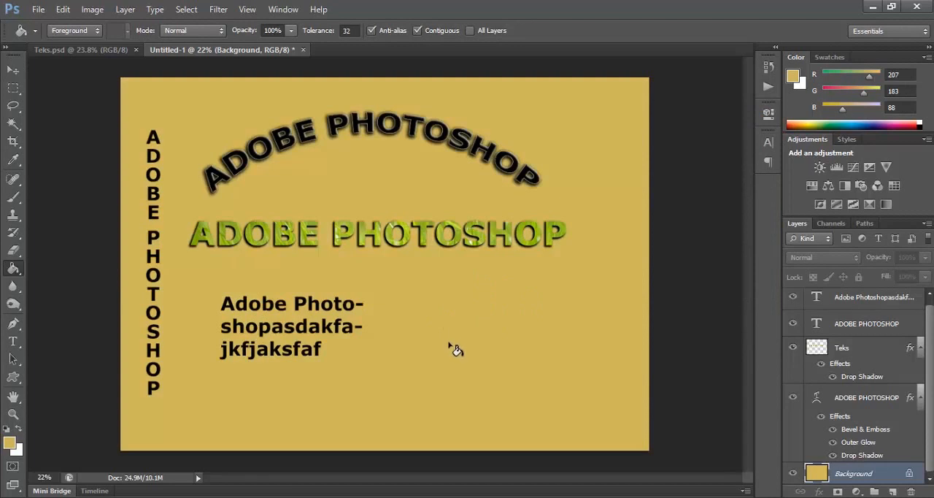
Step: Create an ADOBE PHOTOSHOP text selection near the canvas's lower-right corner with the Horizontal Type Mask Tool
{"action": "left_click_drag", "start_coordinate": [15, 348], "coordinate": [66, 373]}
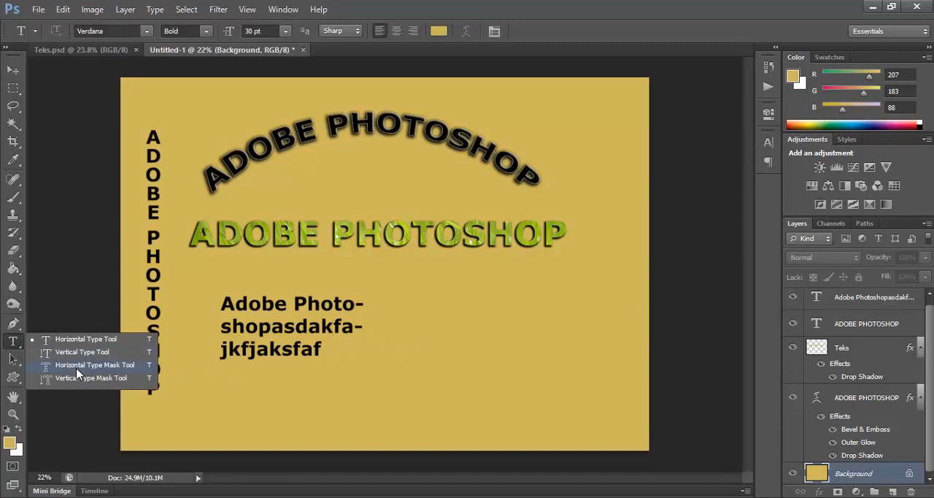
{"action": "left_click_drag", "start_coordinate": [78, 373], "coordinate": [79, 373]}
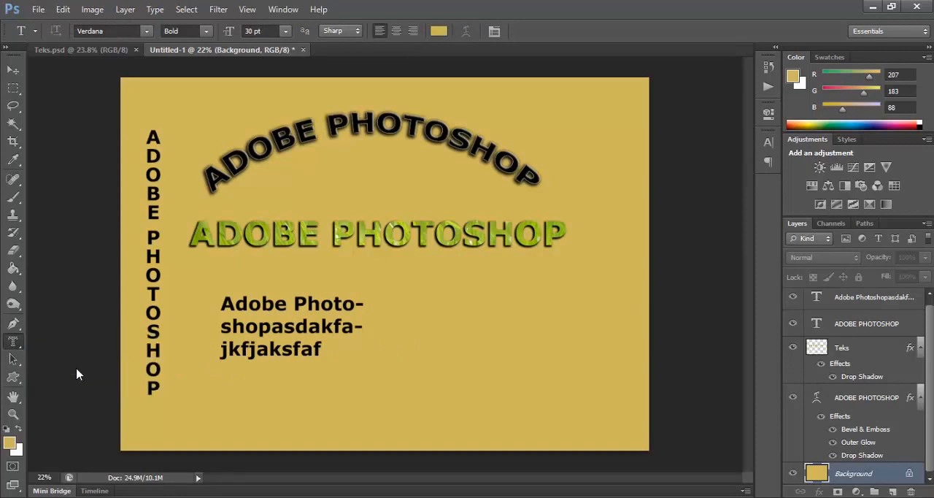
{"action": "left_click", "coordinate": [435, 407]}
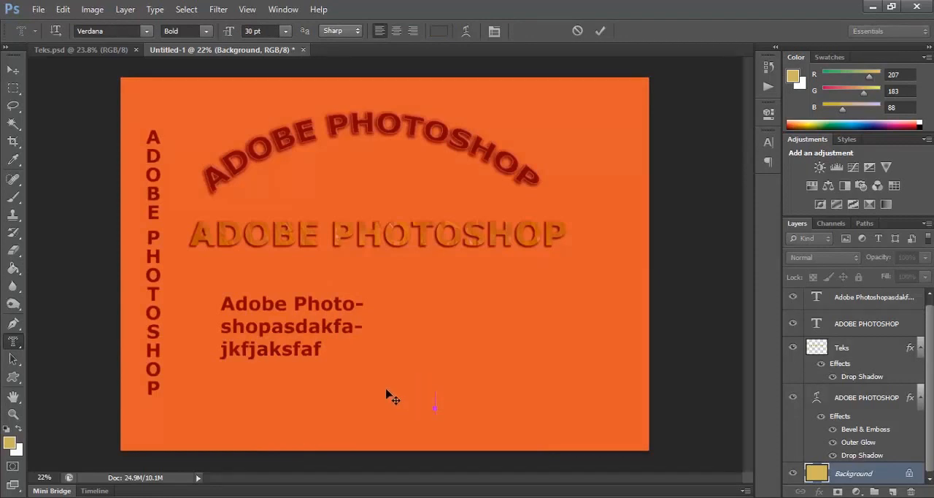
{"action": "type", "text": "ADOBE"}
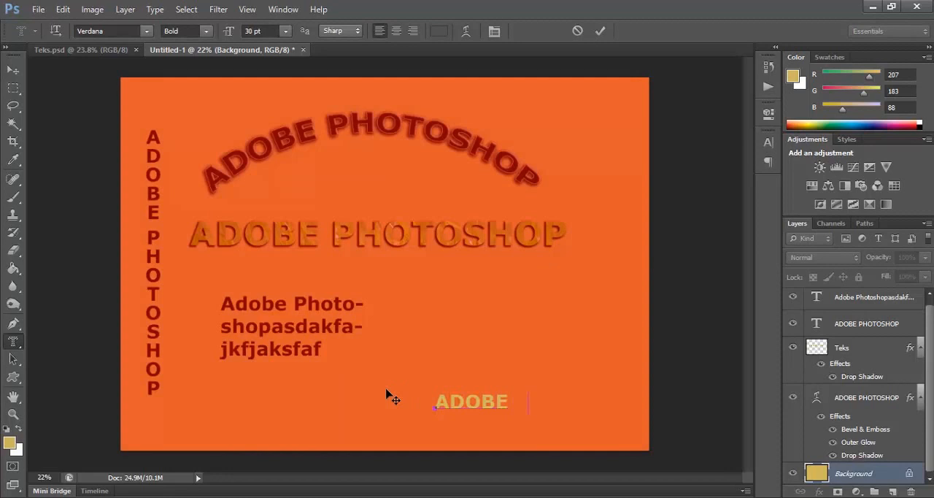
{"action": "type", "text": " PHOTOSHOP"}
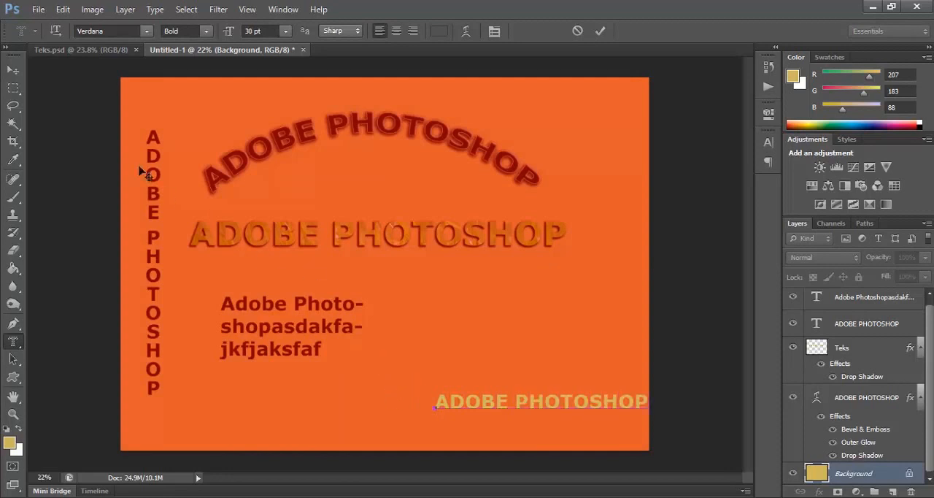
{"action": "left_click", "coordinate": [12, 73]}
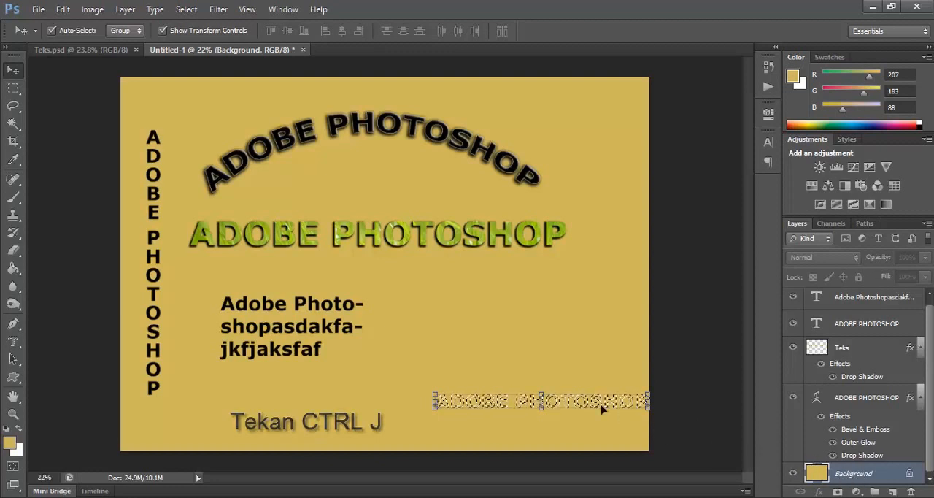
Step: Copy the text-shaped selection of the Background to a new layer and name it tekss
{"action": "key", "text": "ctrl+j"}
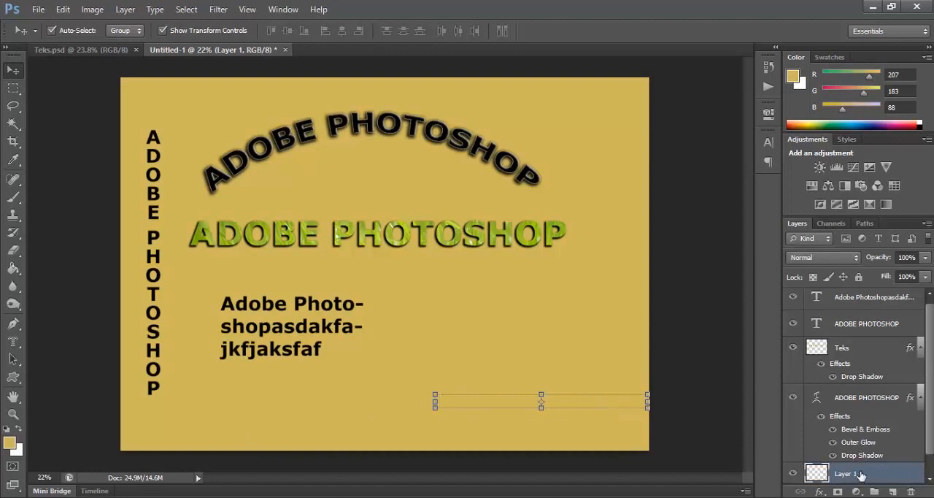
{"action": "scroll", "coordinate": [860, 478], "scroll_direction": "down", "scroll_amount": 1}
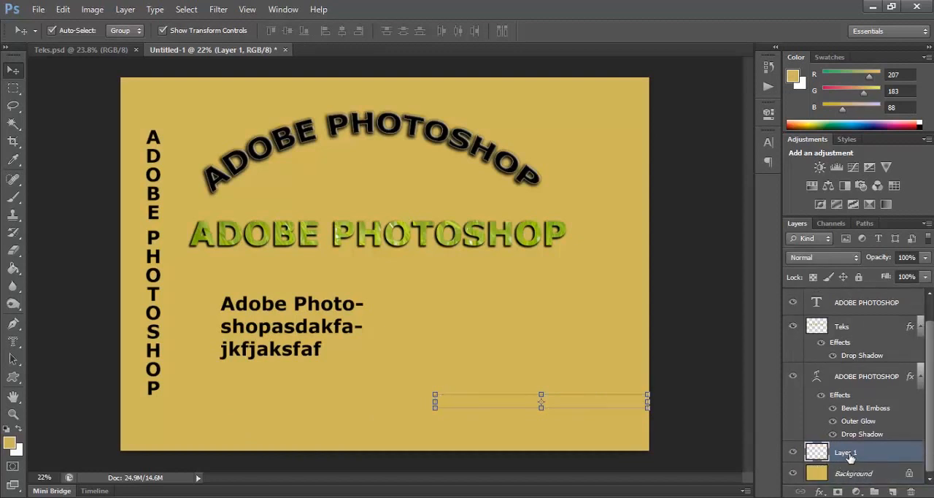
{"action": "double_click", "coordinate": [849, 453]}
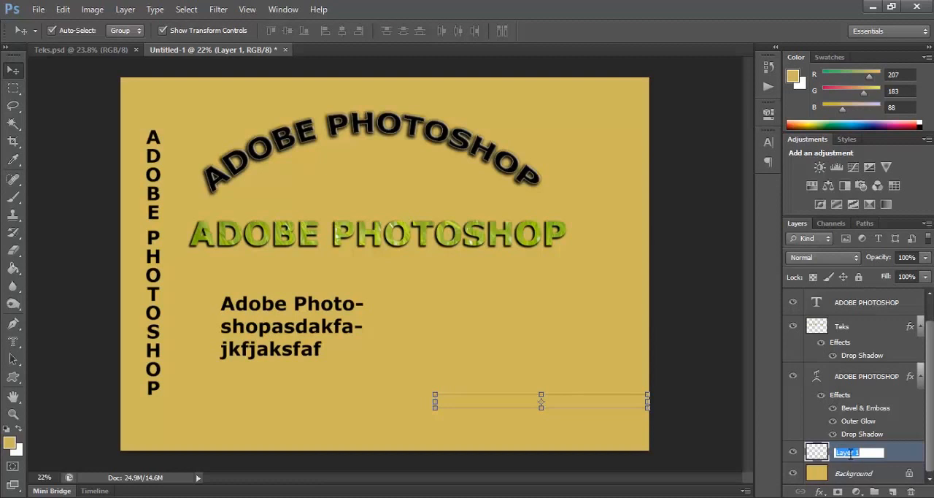
{"action": "type", "text": "tekss"}
{"action": "key", "text": "Return"}
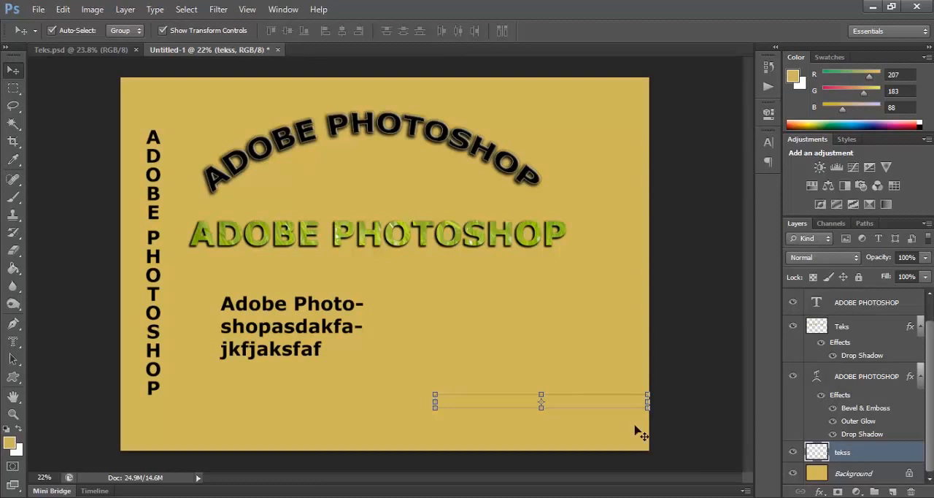
Step: Apply a Satin effect and a Drop Shadow with 100% opacity to the tekss layer
{"action": "mouse_move", "coordinate": [595, 406]}
{"action": "left_mouse_down"}
{"action": "mouse_move", "coordinate": [580, 380]}
{"action": "mouse_move", "coordinate": [585, 401]}
{"action": "left_mouse_up"}
{"action": "right_click", "coordinate": [909, 459]}
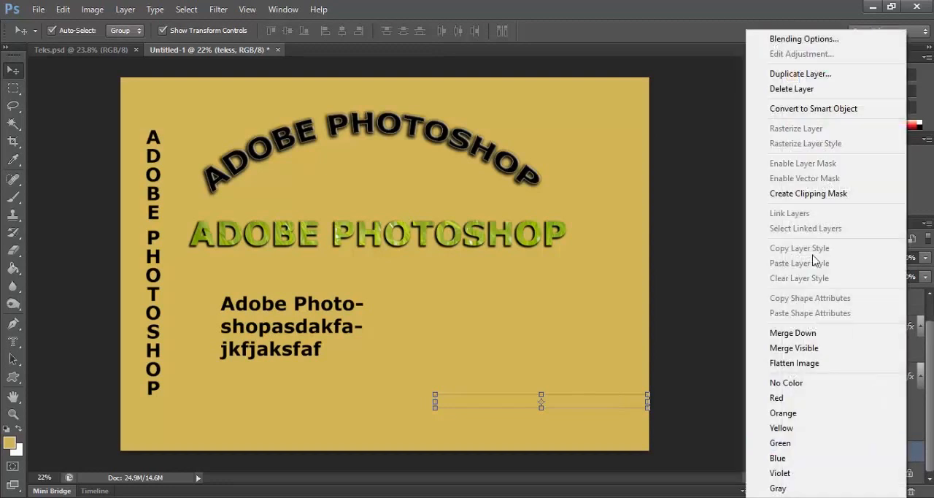
{"action": "left_click", "coordinate": [776, 35]}
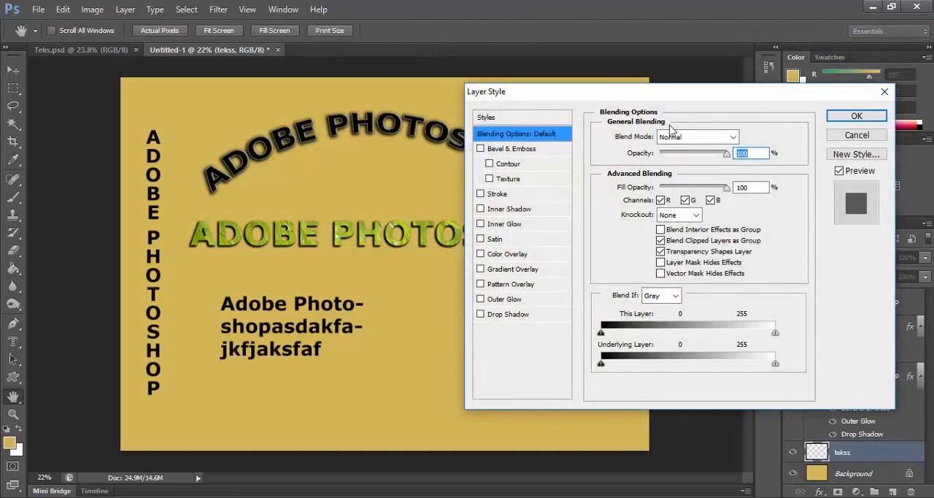
{"action": "left_click_drag", "start_coordinate": [682, 92], "coordinate": [485, 36]}
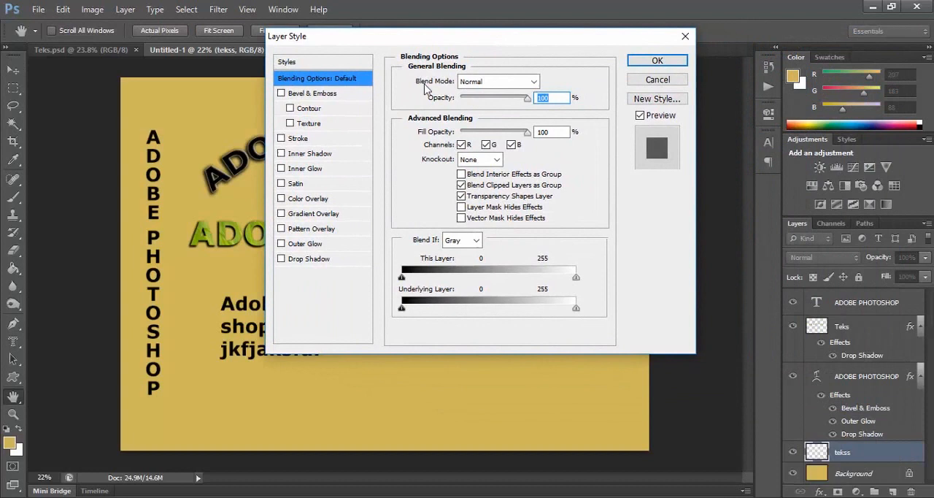
{"action": "left_click", "coordinate": [293, 263]}
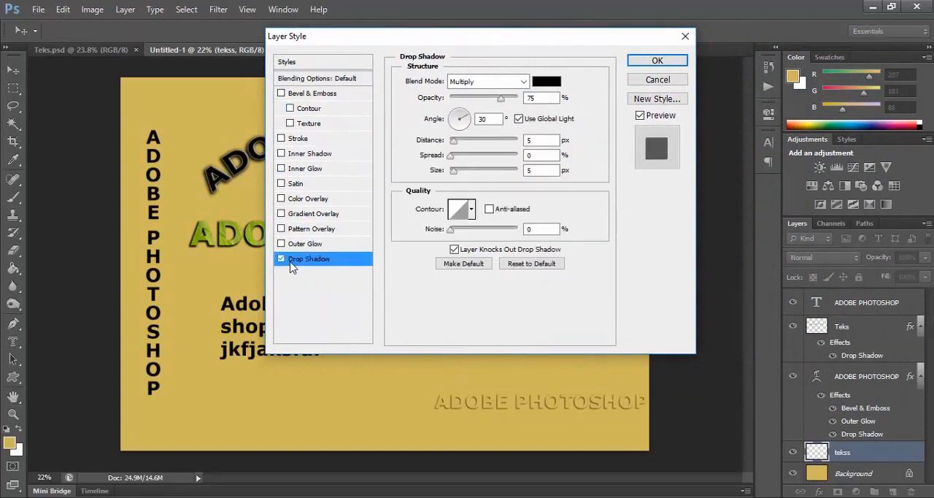
{"action": "left_click", "coordinate": [282, 184]}
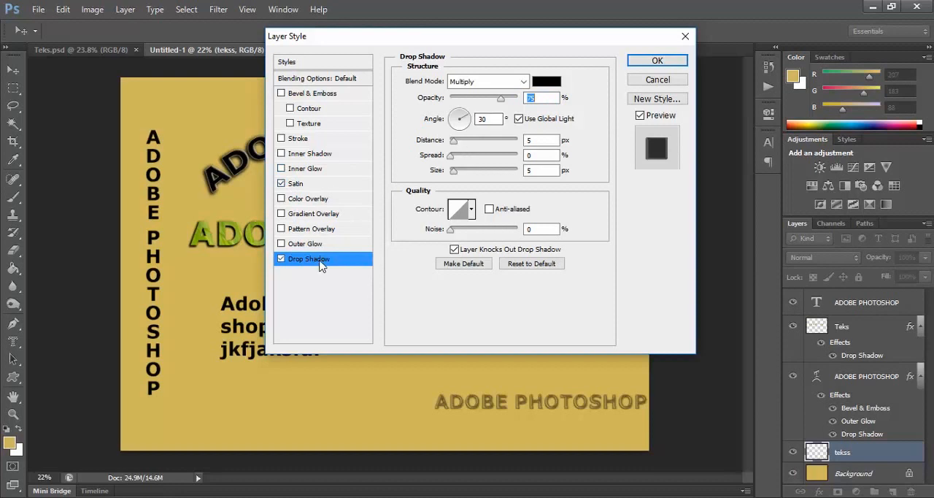
{"action": "left_click_drag", "start_coordinate": [501, 98], "coordinate": [518, 100]}
{"action": "left_click", "coordinate": [647, 63]}
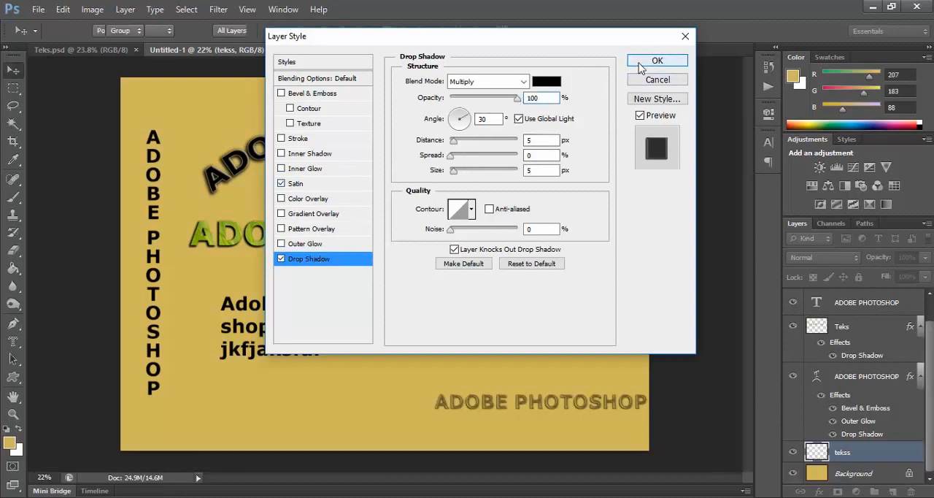
Step: Move the tekss text below the paragraph text, enlarge it to about 182%, and deselect it
{"action": "left_click_drag", "start_coordinate": [484, 407], "coordinate": [343, 439]}
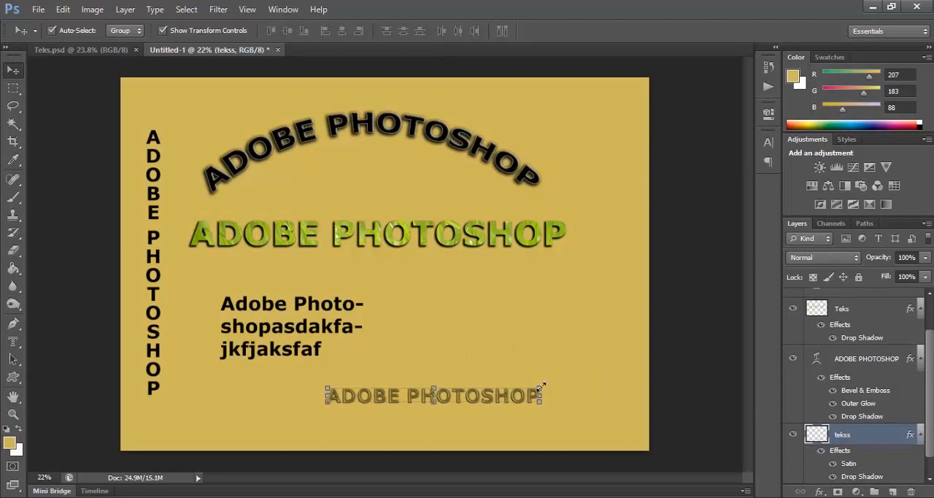
{"action": "left_click_drag", "start_coordinate": [541, 386], "coordinate": [622, 288]}
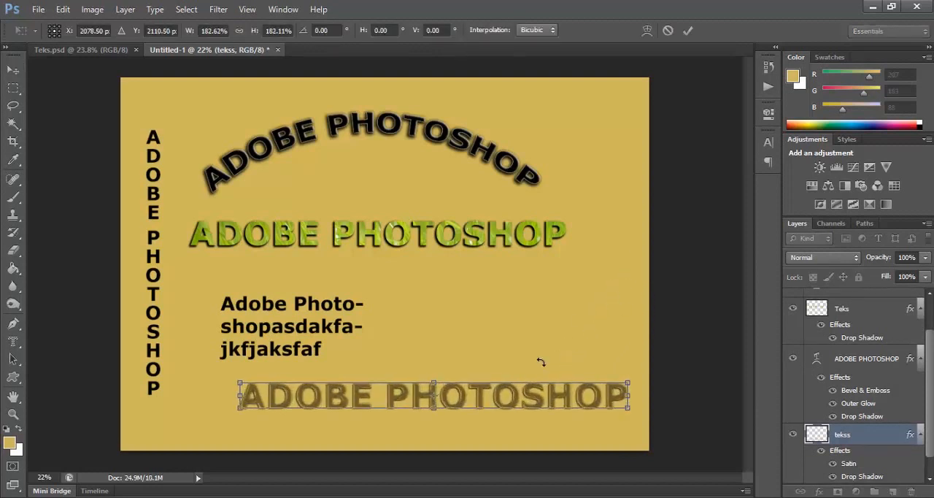
{"action": "key", "text": "Return"}
{"action": "left_click", "coordinate": [685, 354]}
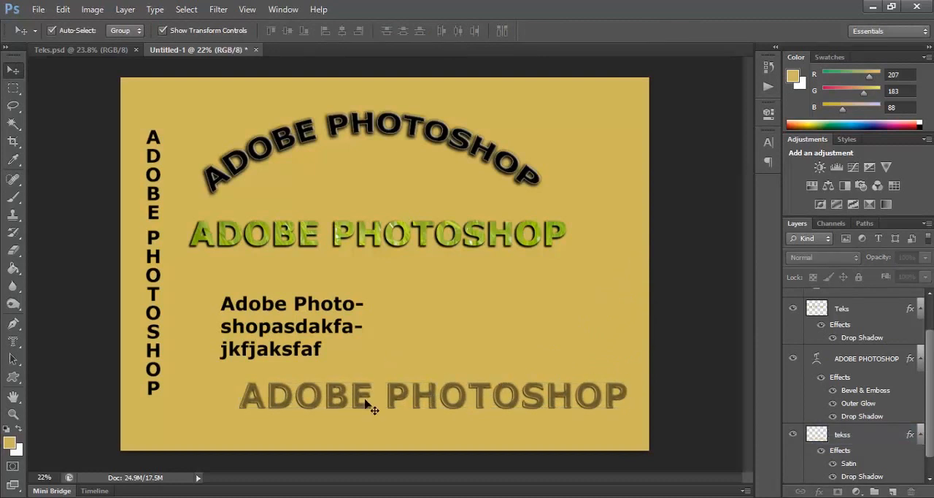
{"action": "left_click", "coordinate": [10, 347]}
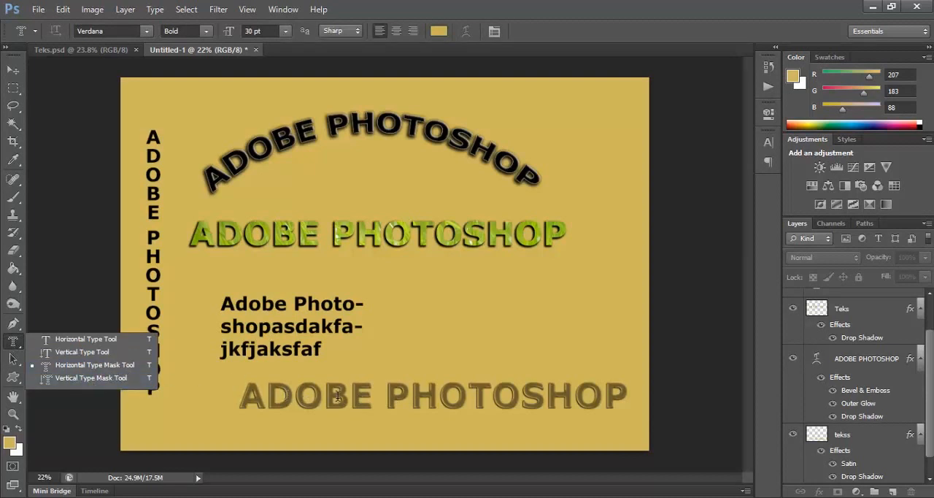
{"action": "left_click", "coordinate": [49, 342]}
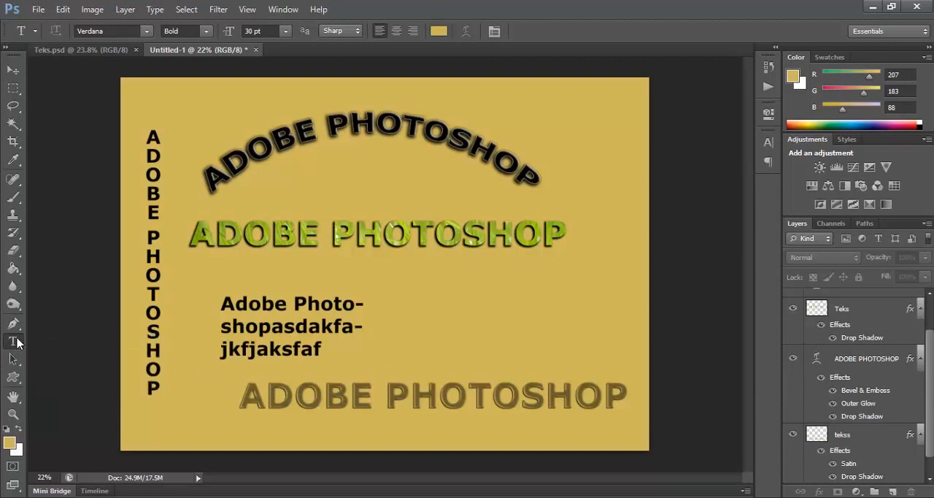
{"action": "left_click", "coordinate": [13, 69]}
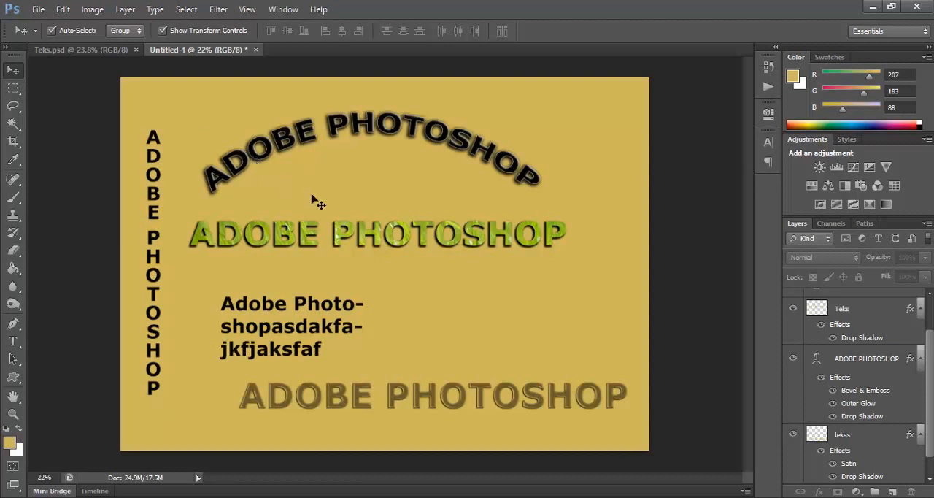
{"action": "left_click", "coordinate": [464, 246]}
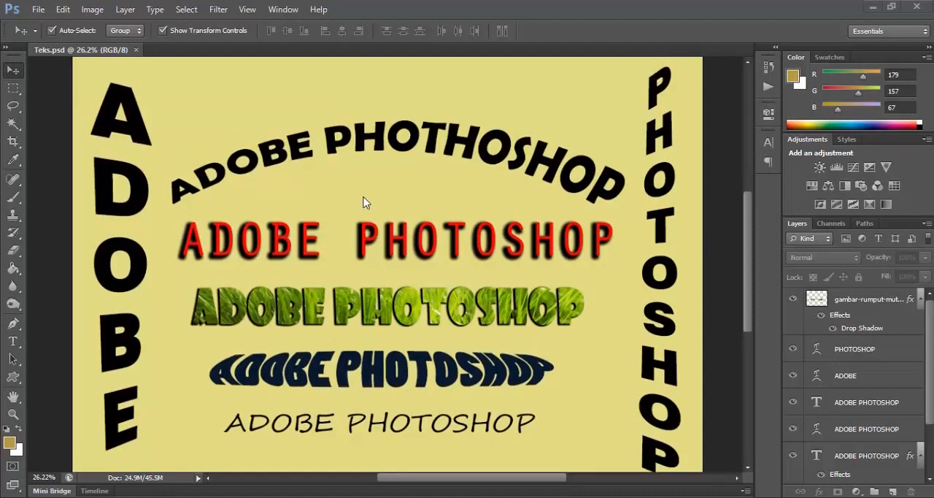
Step: Examine the arched, red shadowed, grass-filled and warped texts in the Teks.psd example design, up close and as a whole
{"action": "scroll", "coordinate": [365, 204], "scroll_direction": "down", "scroll_amount": 2}
{"action": "scroll", "coordinate": [367, 210], "scroll_direction": "up", "scroll_amount": 1}
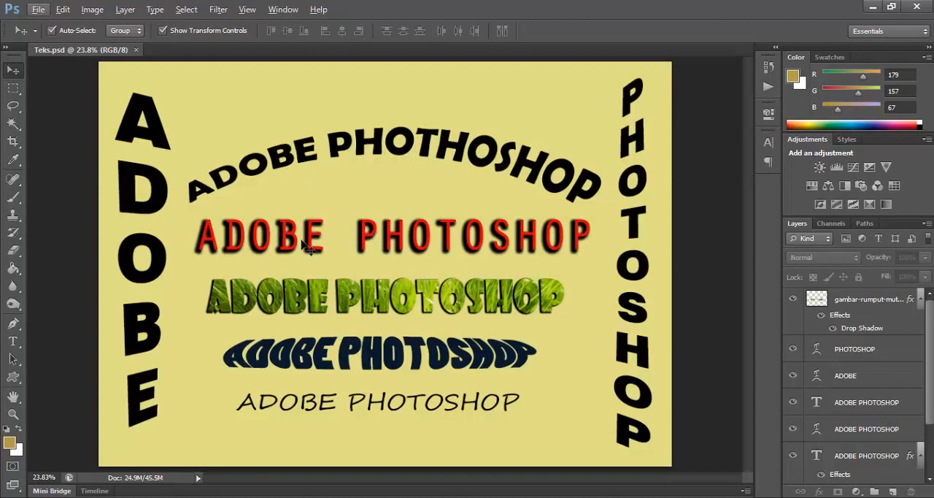
{"action": "scroll", "coordinate": [384, 250], "scroll_direction": "up", "scroll_amount": 3}
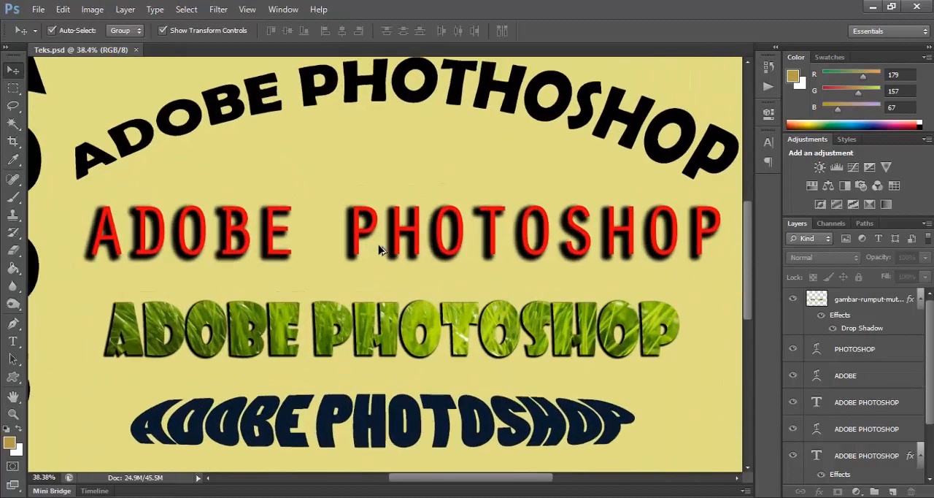
{"action": "scroll", "coordinate": [377, 255], "scroll_direction": "down", "scroll_amount": 2}
{"action": "scroll", "coordinate": [369, 281], "scroll_direction": "down", "scroll_amount": 1}
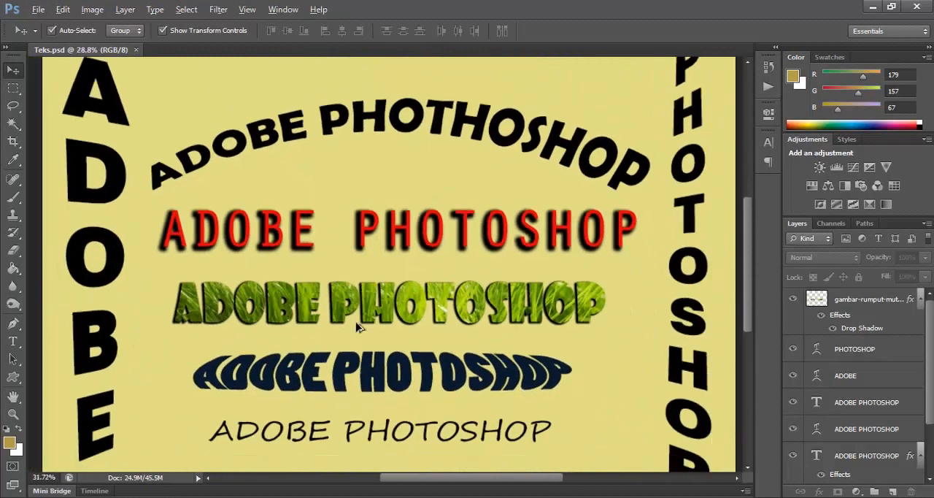
{"action": "scroll", "coordinate": [359, 324], "scroll_direction": "up", "scroll_amount": 2}
{"action": "scroll", "coordinate": [356, 314], "scroll_direction": "up", "scroll_amount": 1}
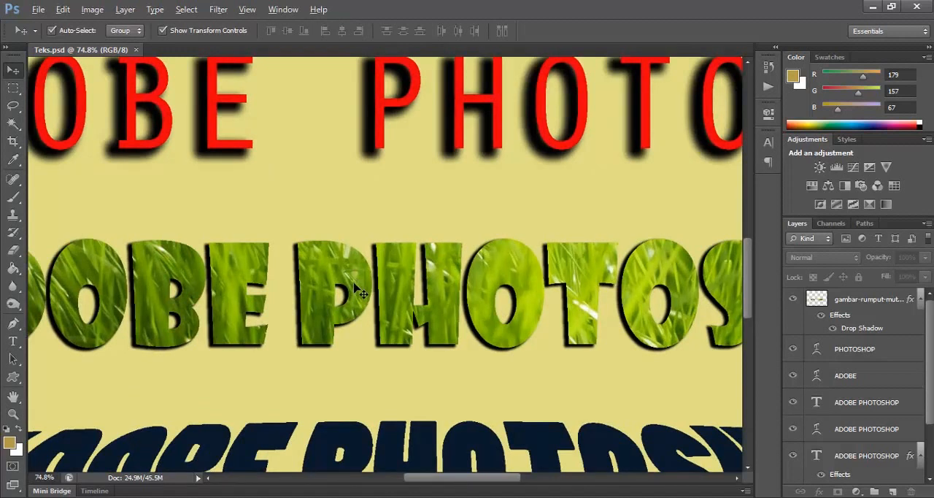
{"action": "scroll", "coordinate": [361, 291], "scroll_direction": "down", "scroll_amount": 2}
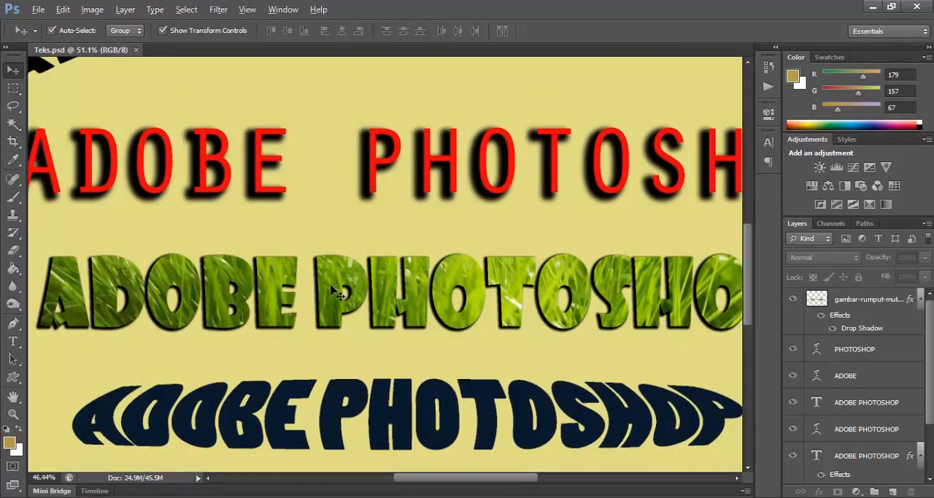
{"action": "scroll", "coordinate": [337, 292], "scroll_direction": "down", "scroll_amount": 2}
{"action": "scroll", "coordinate": [337, 292], "scroll_direction": "up", "scroll_amount": 4}
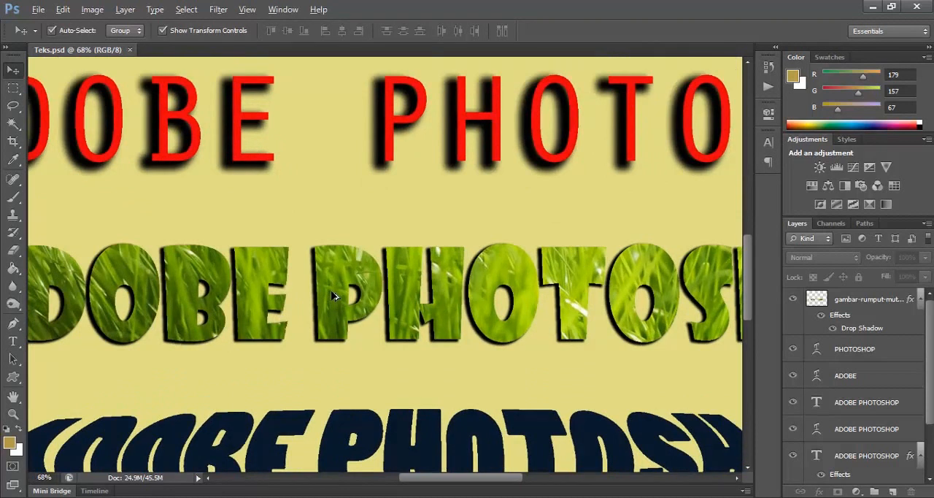
{"action": "scroll", "coordinate": [332, 296], "scroll_direction": "down", "scroll_amount": 1}
{"action": "scroll", "coordinate": [334, 294], "scroll_direction": "down", "scroll_amount": 2}
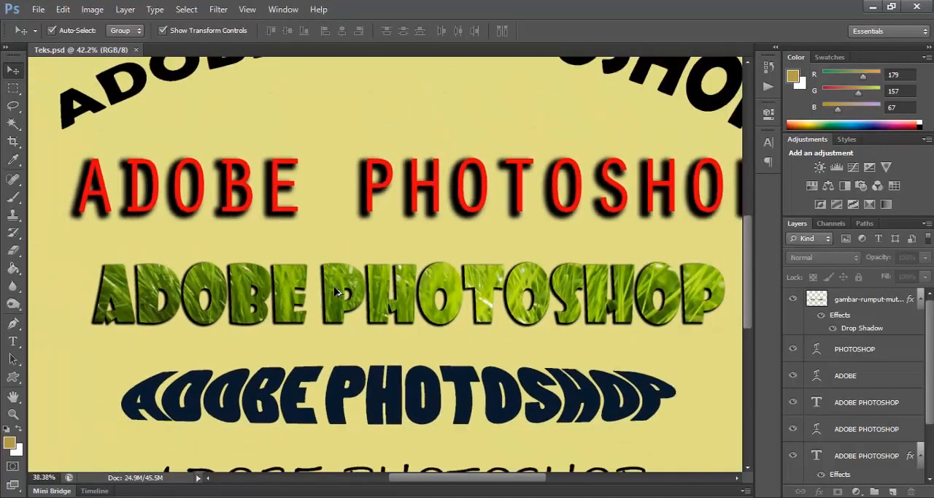
{"action": "scroll", "coordinate": [336, 292], "scroll_direction": "down", "scroll_amount": 1}
{"action": "scroll", "coordinate": [336, 292], "scroll_direction": "up", "scroll_amount": 3}
{"action": "scroll", "coordinate": [337, 296], "scroll_direction": "down", "scroll_amount": 4}
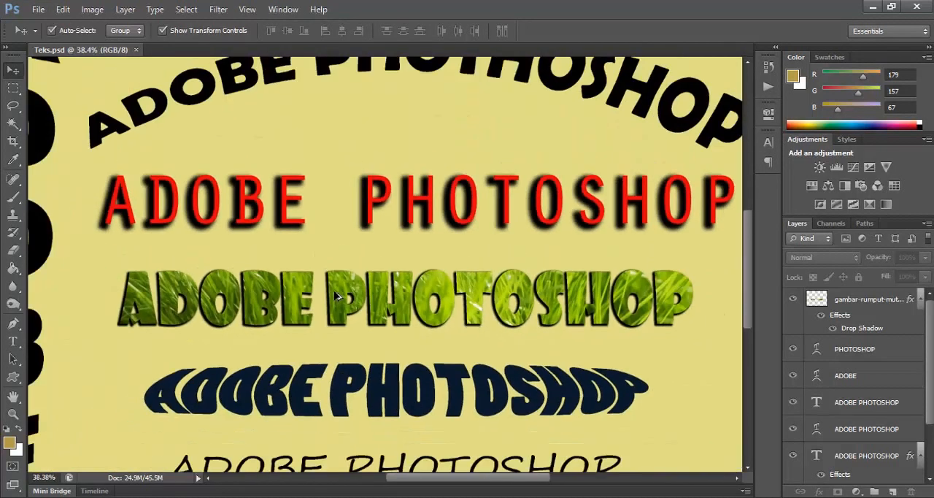
{"action": "scroll", "coordinate": [336, 296], "scroll_direction": "down", "scroll_amount": 2}
{"action": "scroll", "coordinate": [337, 296], "scroll_direction": "up", "scroll_amount": 1}
{"action": "scroll", "coordinate": [336, 295], "scroll_direction": "down", "scroll_amount": 1}
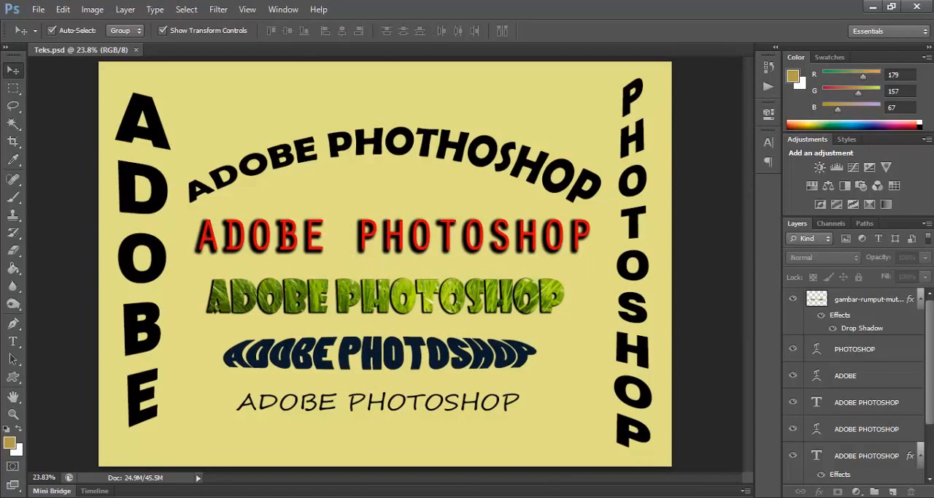
Step: Switch to the tutorial folder, open the Rumput.jpg grass picture in Picasa Photo Viewer and inspect it up close
{"action": "key", "text": "alt+Tab"}
{"action": "double_click", "coordinate": [386, 151]}
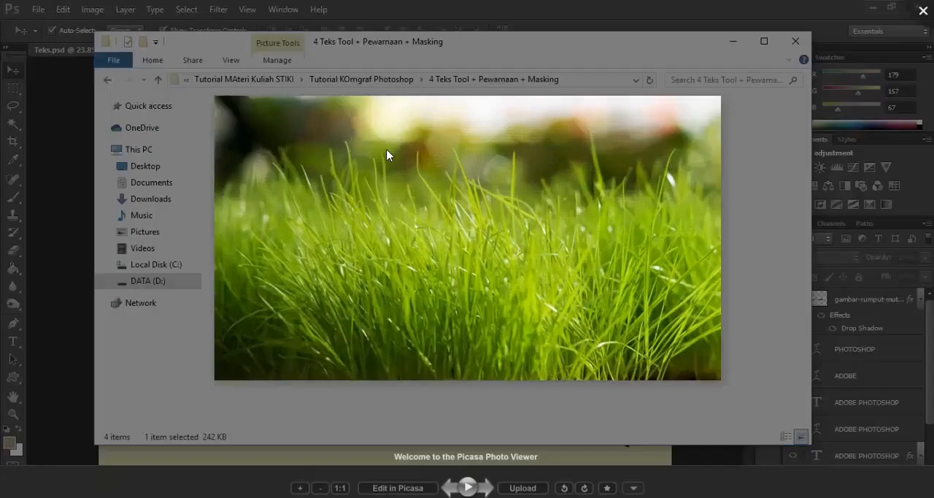
{"action": "scroll", "coordinate": [436, 272], "scroll_direction": "up", "scroll_amount": 5}
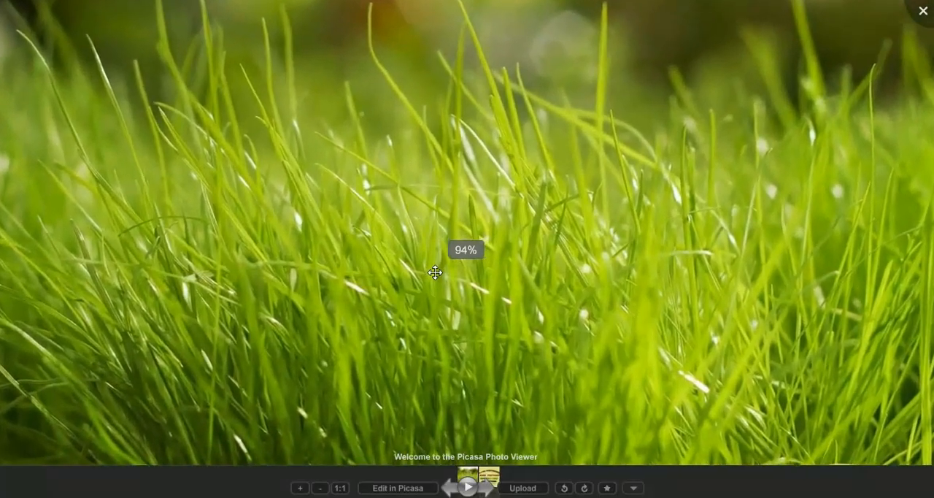
{"action": "scroll", "coordinate": [436, 272], "scroll_direction": "down", "scroll_amount": 4}
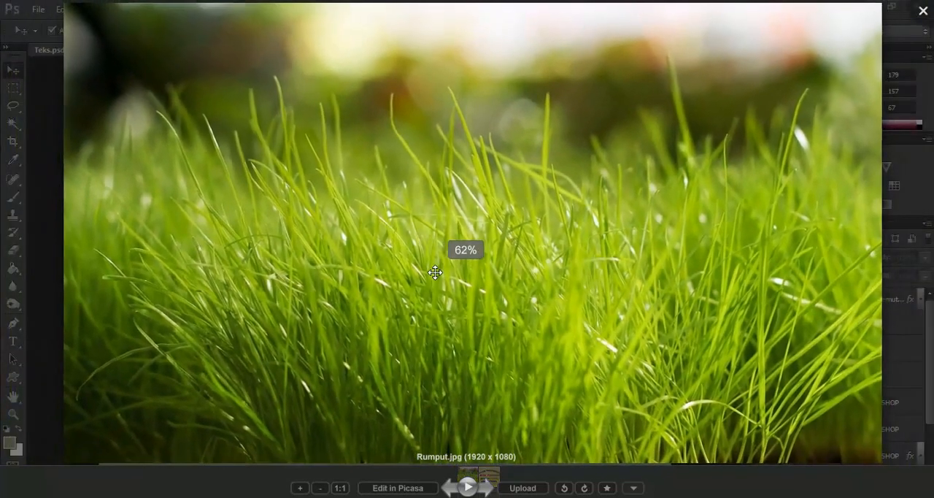
Step: Zoom the grass picture out and back in, close the picture viewer, and return to the Teks.psd design in Photoshop
{"action": "scroll", "coordinate": [436, 272], "scroll_direction": "down", "scroll_amount": 2}
{"action": "scroll", "coordinate": [438, 268], "scroll_direction": "up", "scroll_amount": 2}
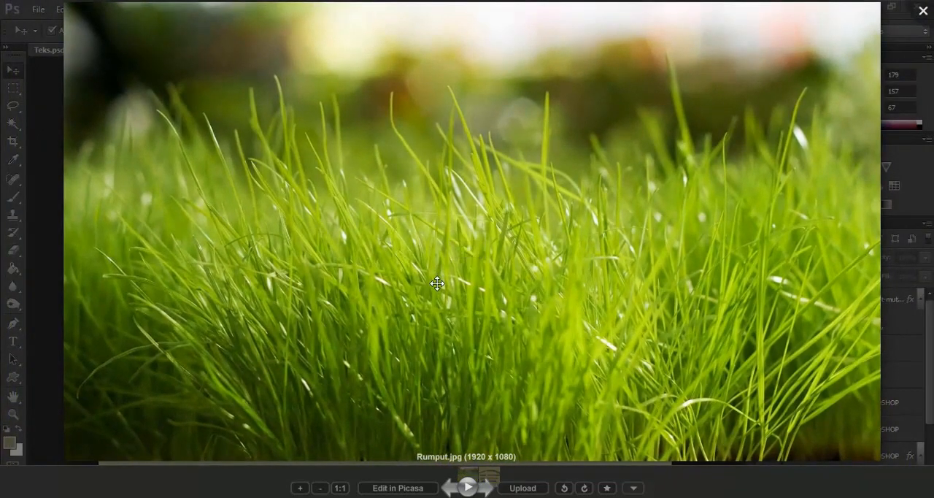
{"action": "left_click", "coordinate": [921, 13]}
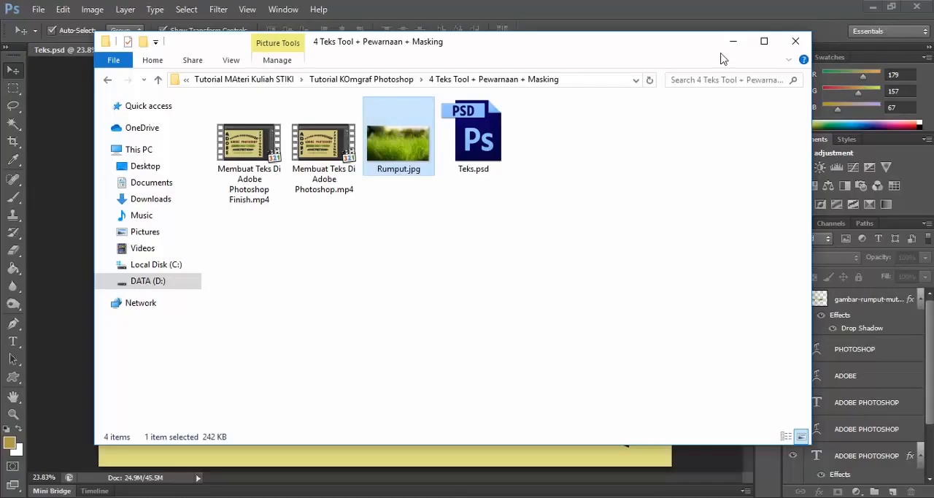
{"action": "left_click", "coordinate": [66, 163]}
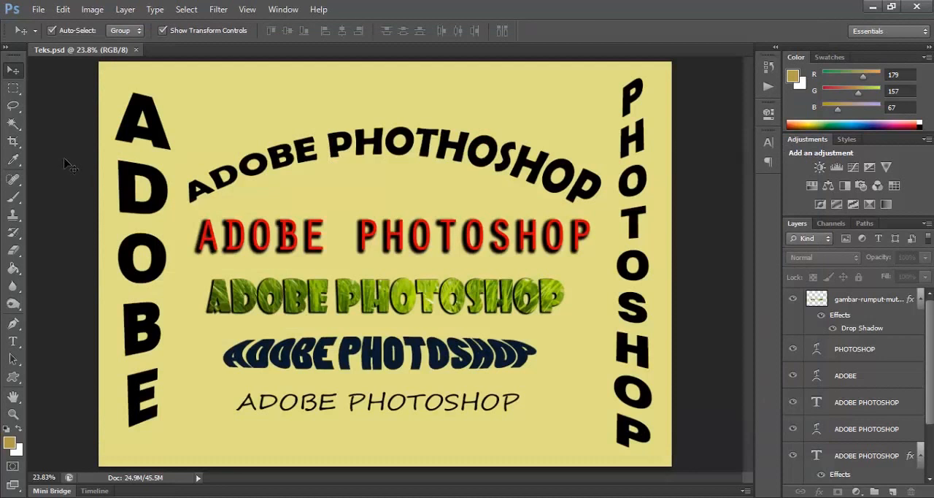
Step: Create a new white A4 International Paper document in centimeters, 21 × 29.7 cm, at 300 pixels/inch in RGB Color
{"action": "left_click", "coordinate": [38, 9]}
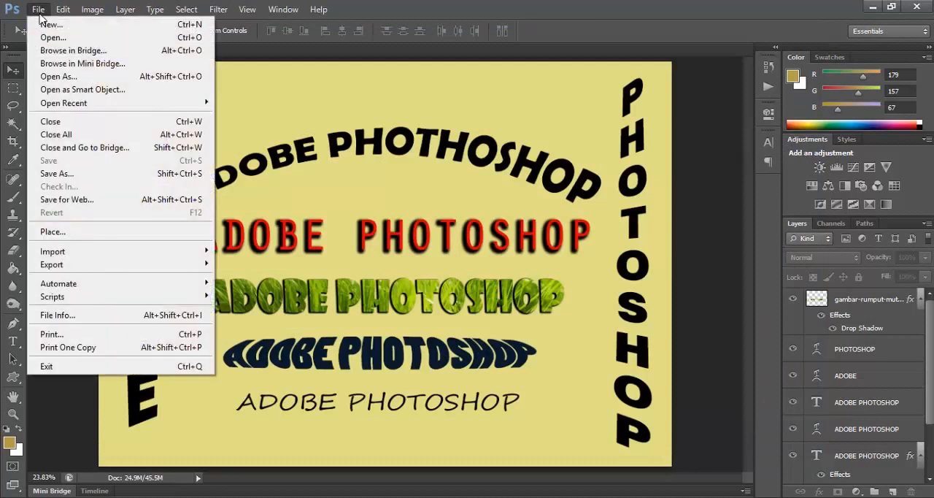
{"action": "left_click", "coordinate": [48, 24]}
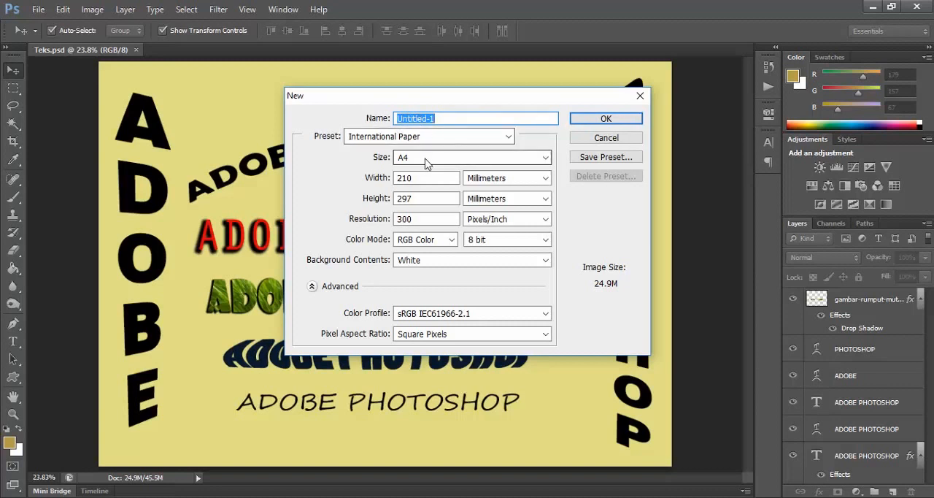
{"action": "left_click", "coordinate": [496, 180]}
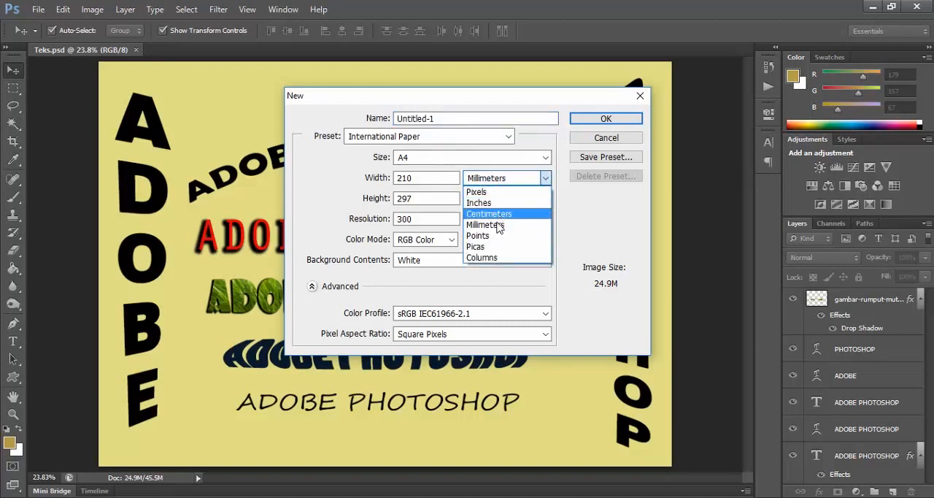
{"action": "left_click", "coordinate": [491, 214]}
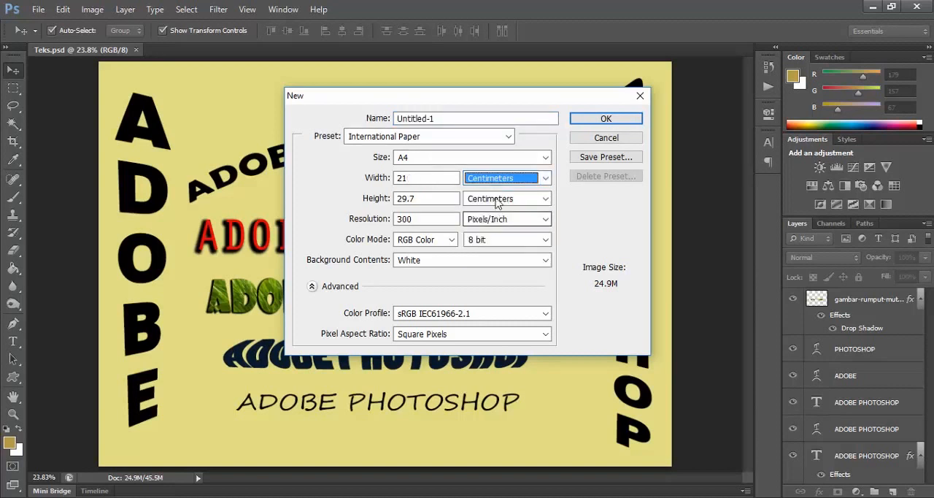
{"action": "left_click", "coordinate": [586, 122]}
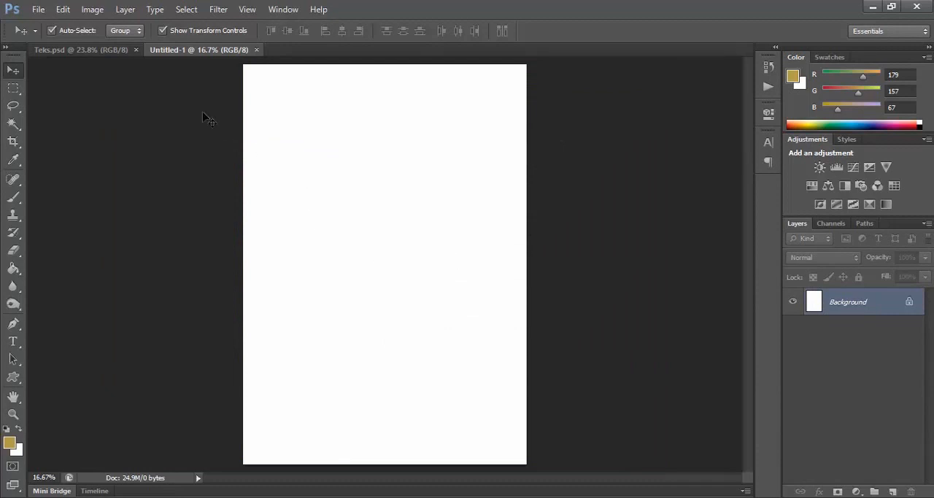
Step: Rotate the blank A4 canvas 90° clockwise into landscape orientation
{"action": "left_click", "coordinate": [92, 10]}
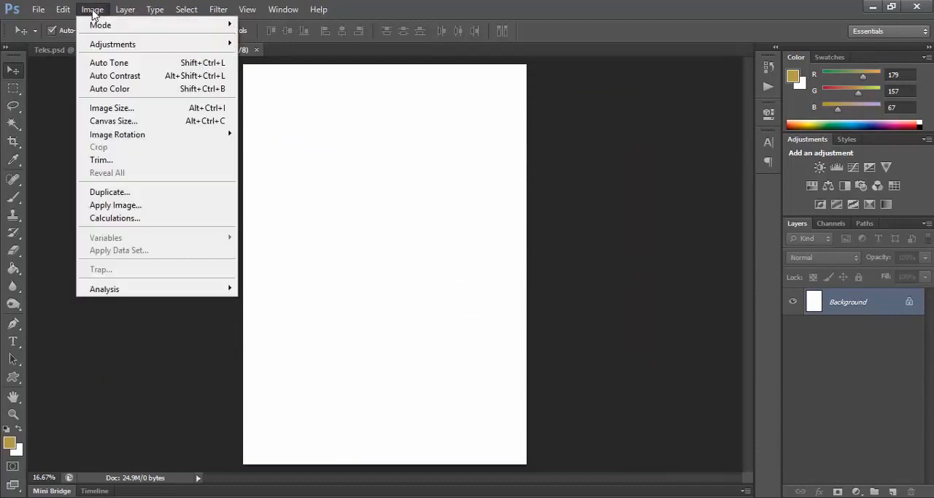
{"action": "mouse_move", "coordinate": [151, 138]}
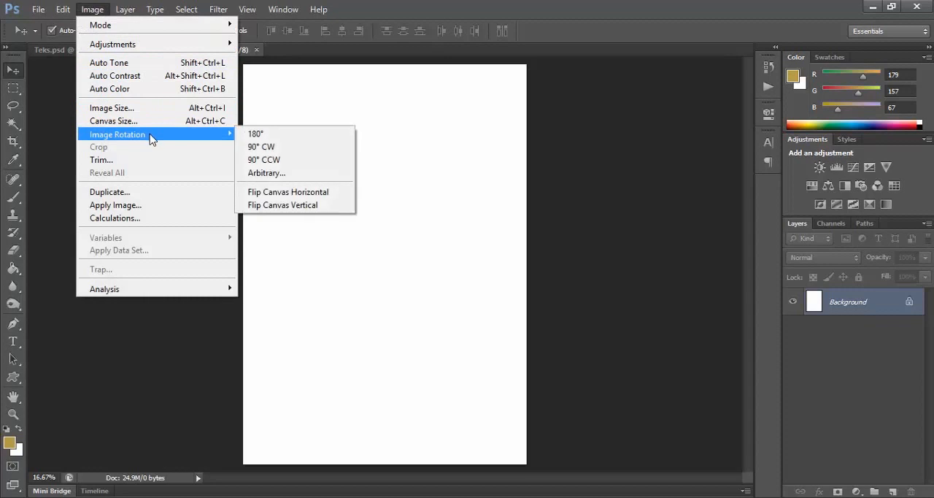
{"action": "left_click", "coordinate": [293, 152]}
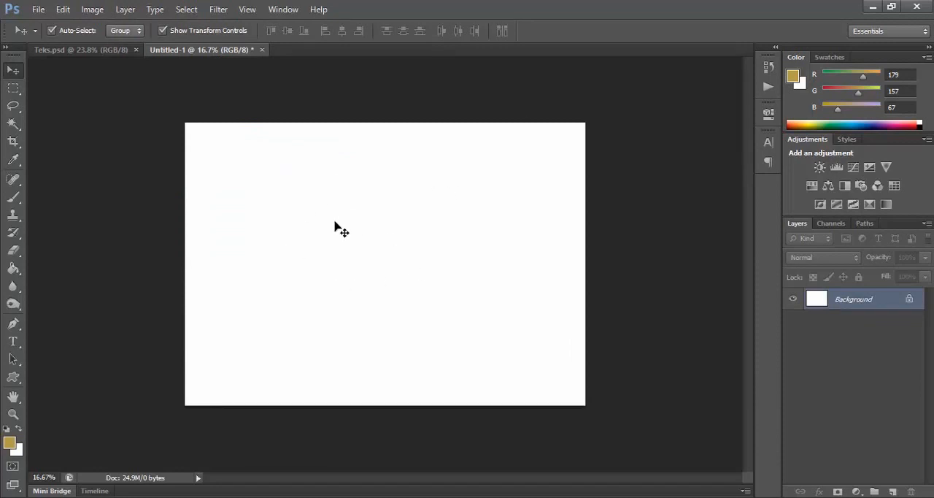
Step: Activate the Horizontal Type Tool and display the available horizontal, vertical and mask type tools
{"action": "left_click", "coordinate": [18, 346]}
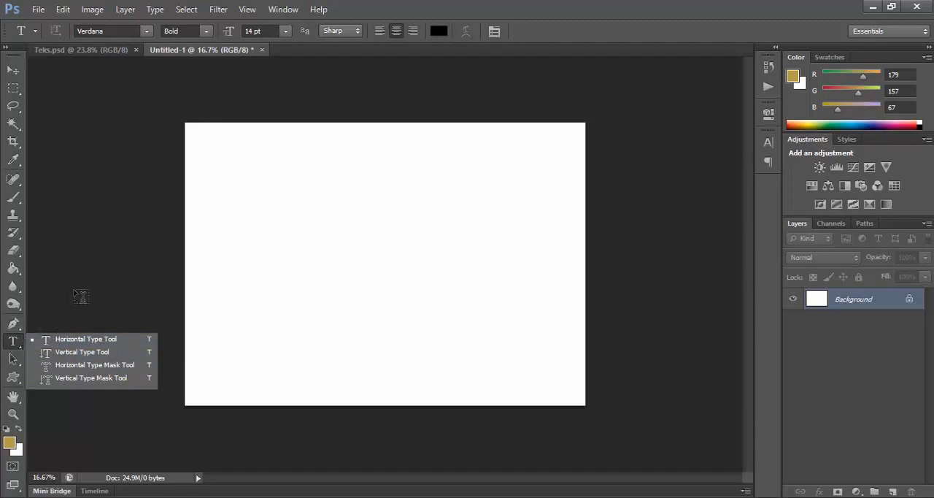
{"action": "left_click", "coordinate": [15, 344]}
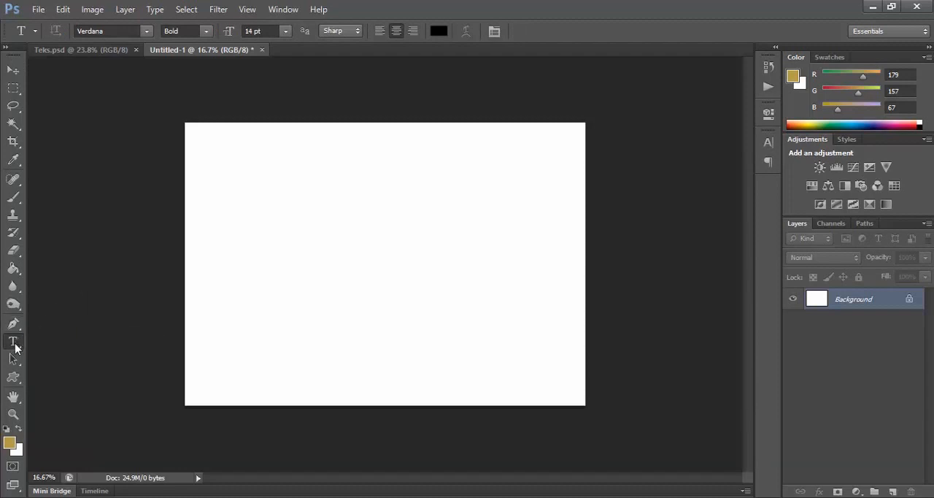
{"action": "left_click", "coordinate": [15, 344]}
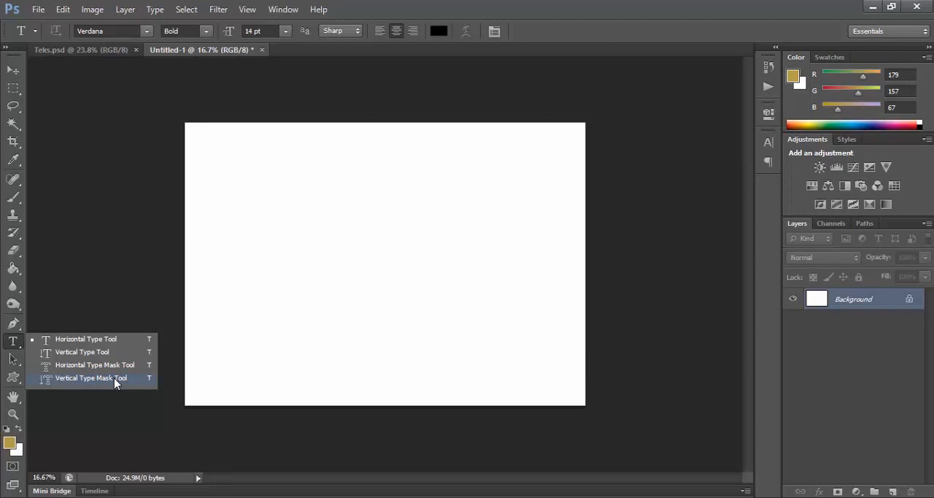
Step: Start a horizontal text line in the upper middle of the blank canvas, using the Verdana font
{"action": "left_click", "coordinate": [91, 345]}
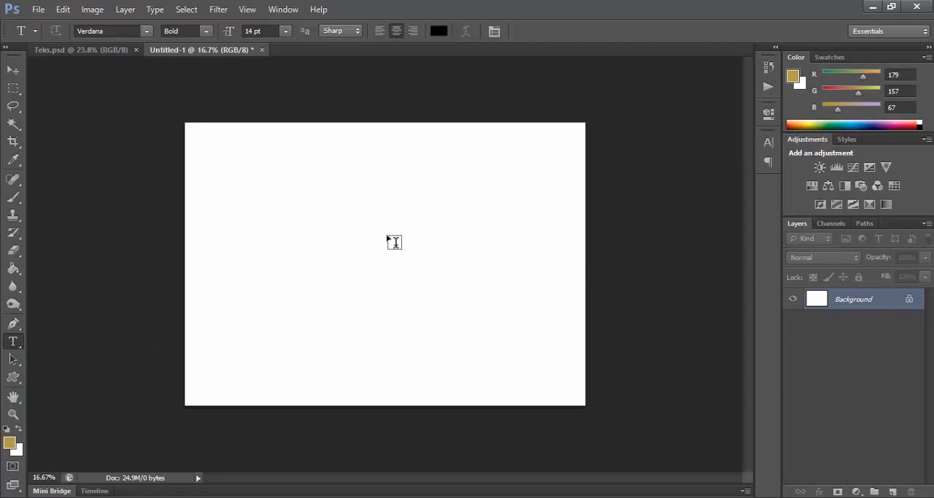
{"action": "left_click", "coordinate": [364, 202]}
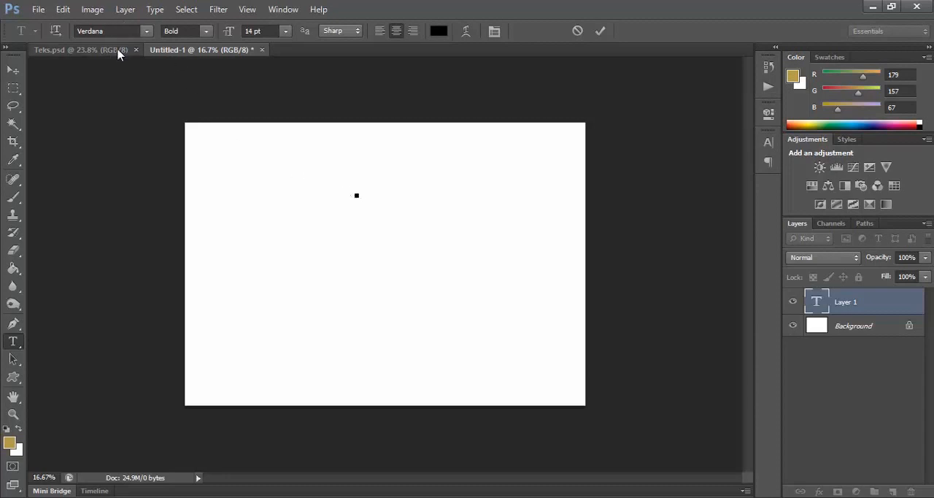
{"action": "left_click", "coordinate": [147, 32]}
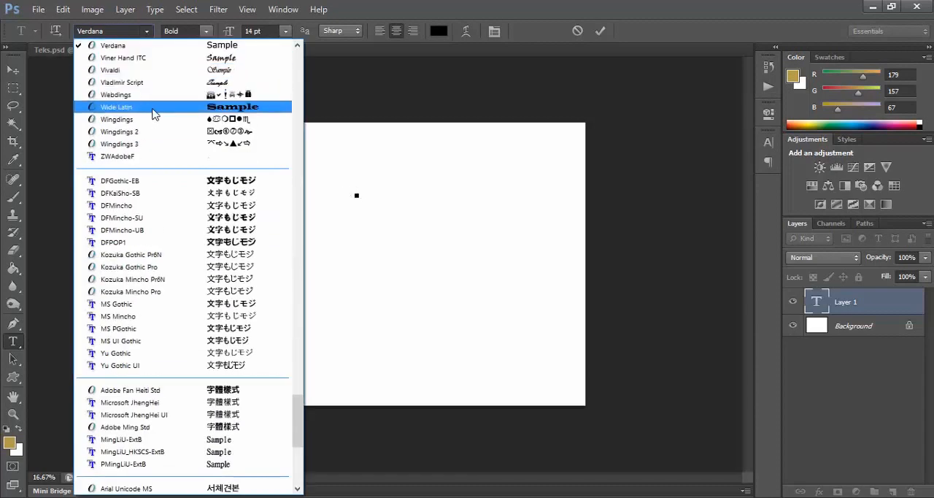
{"action": "scroll", "coordinate": [153, 114], "scroll_direction": "up", "scroll_amount": 6}
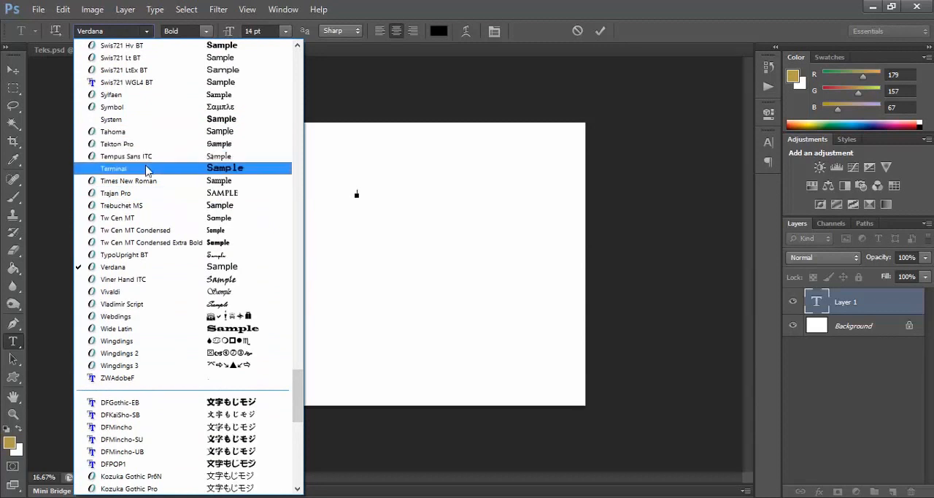
{"action": "scroll", "coordinate": [147, 169], "scroll_direction": "up", "scroll_amount": 2}
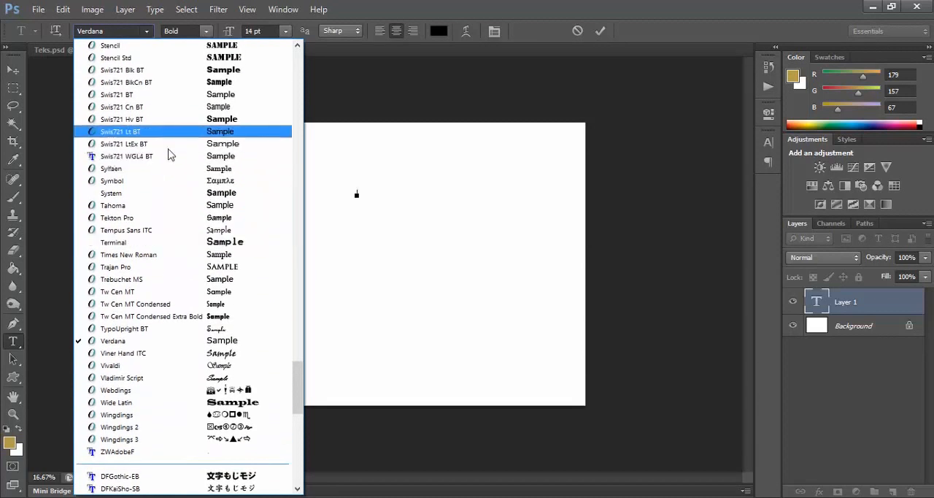
{"action": "left_click", "coordinate": [157, 341]}
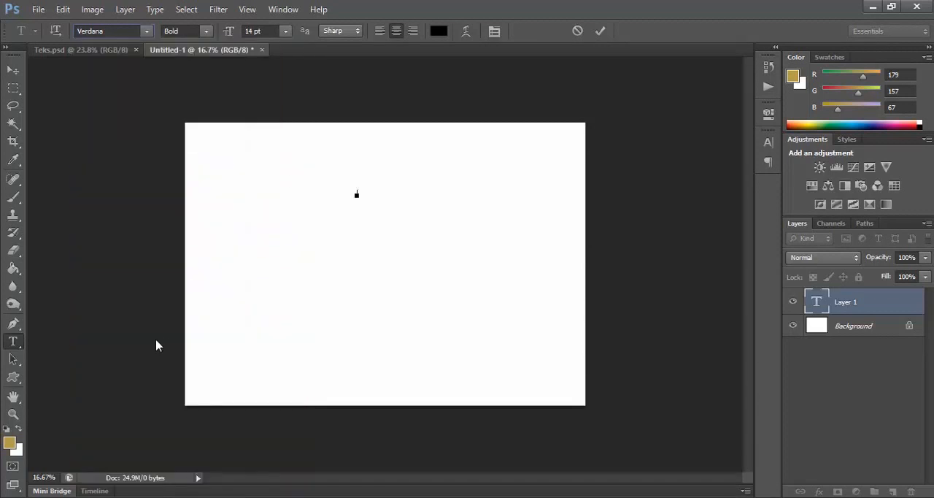
Step: Set the new text's style to Bold, its size to 30 pt and its color to black (#000000)
{"action": "left_click", "coordinate": [207, 32]}
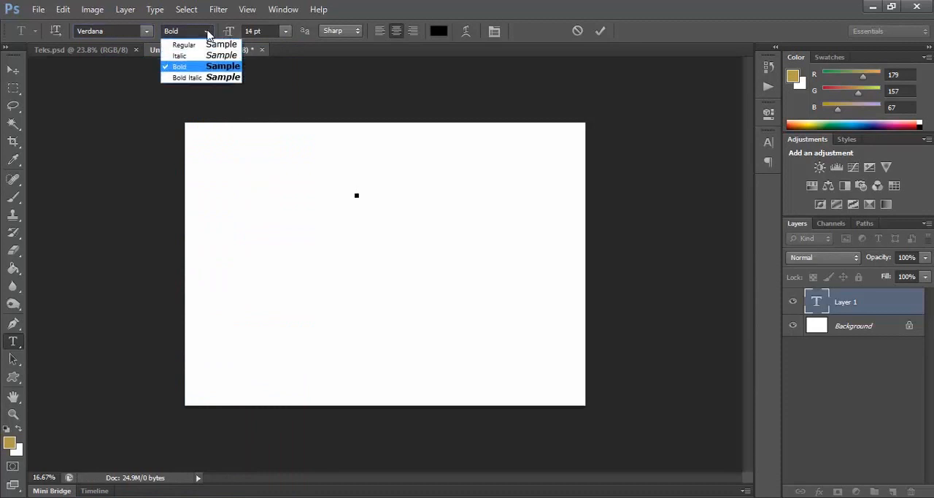
{"action": "left_click", "coordinate": [207, 32]}
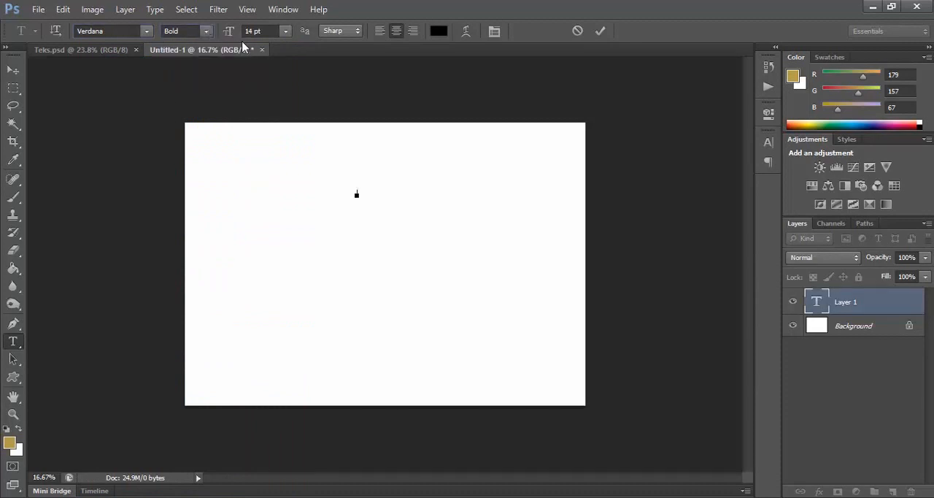
{"action": "left_click", "coordinate": [285, 31]}
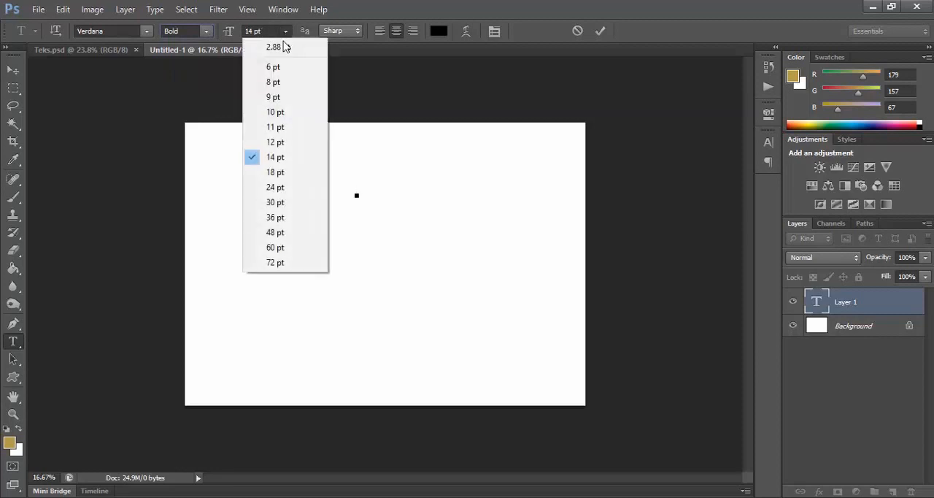
{"action": "left_click", "coordinate": [276, 204]}
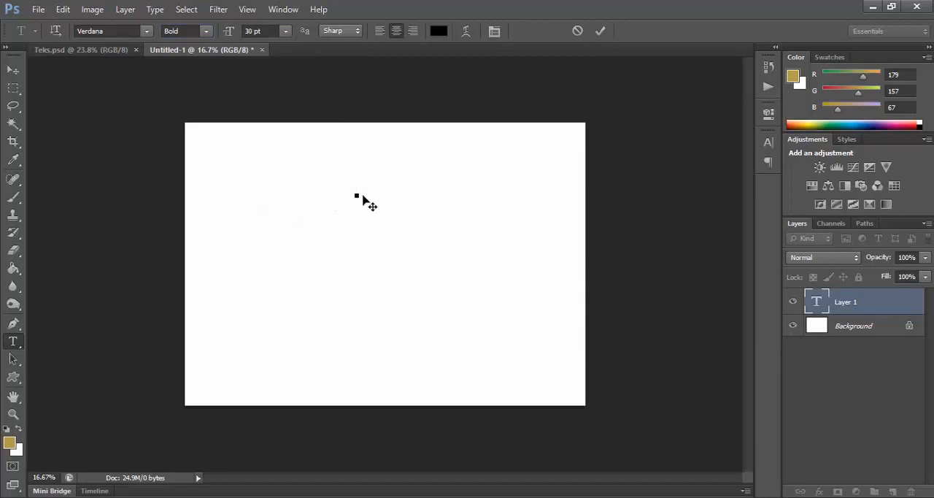
{"action": "left_click", "coordinate": [439, 33]}
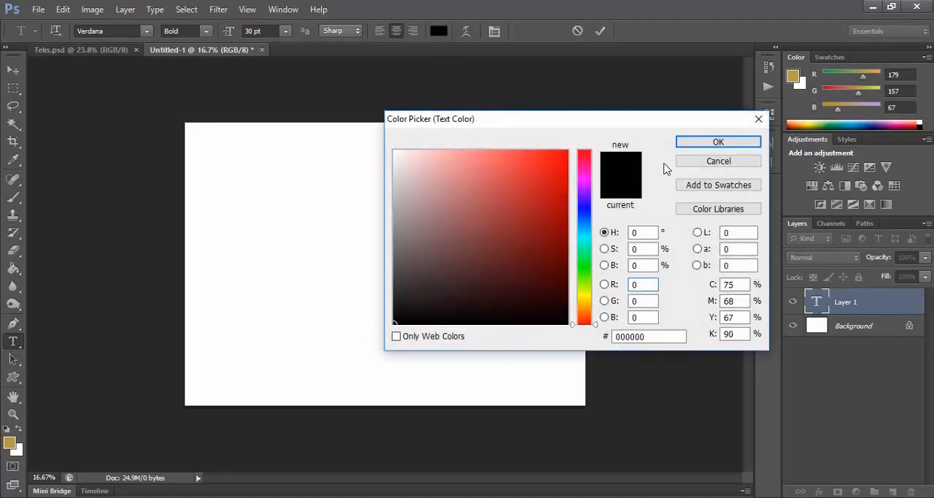
{"action": "left_click", "coordinate": [685, 143]}
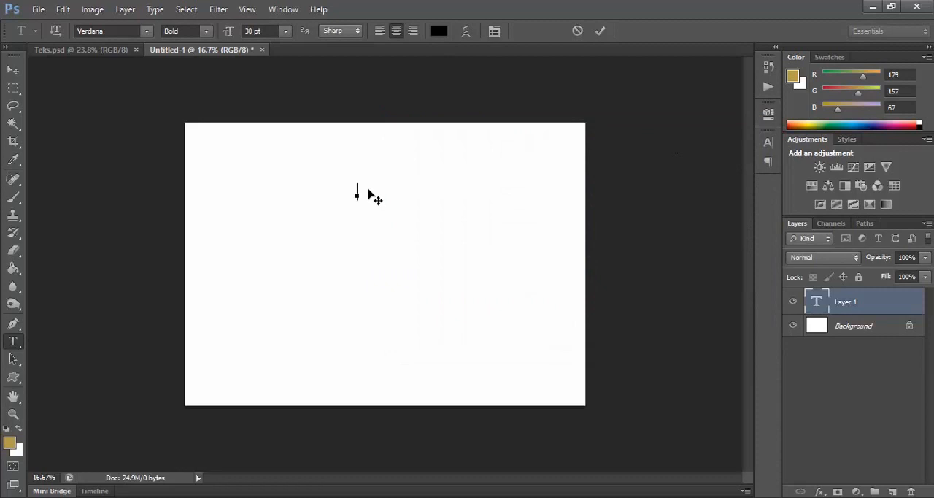
Step: Enter the text "ADOBE PHOTOSHOP" and commit it as a text layer
{"action": "type", "text": "DOBe"}
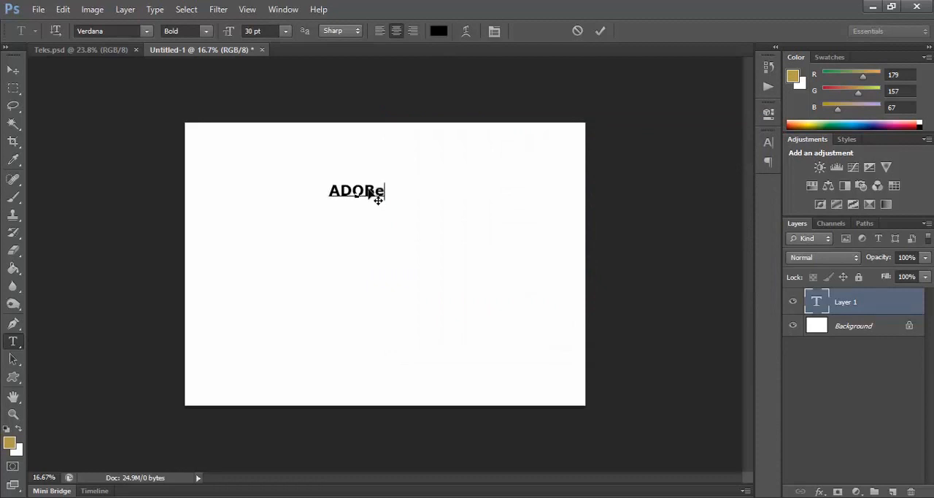
{"action": "key", "text": "BackSpace"}
{"action": "type", "text": "E "}
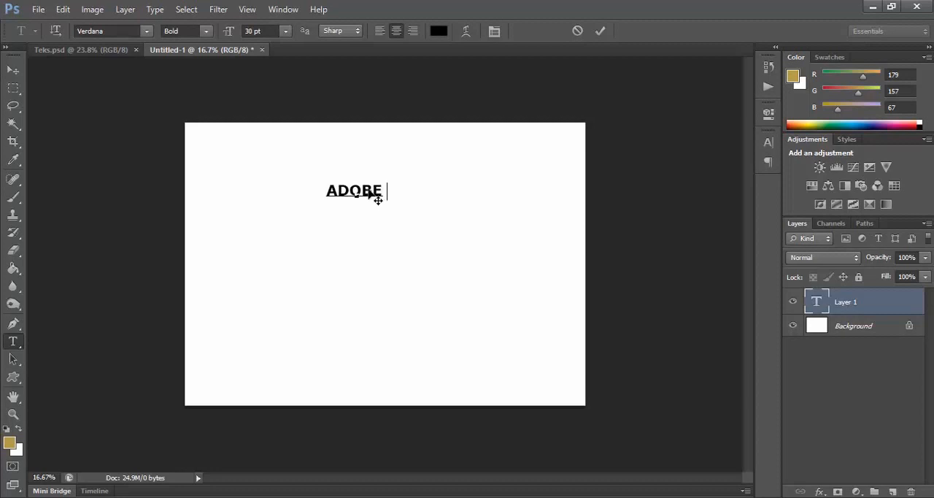
{"action": "type", "text": "PH"}
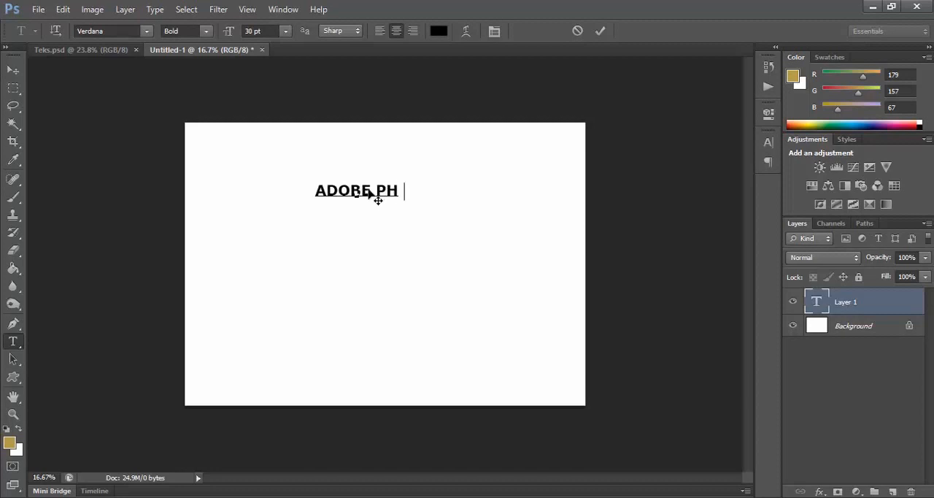
{"action": "type", "text": "OTOSHOP"}
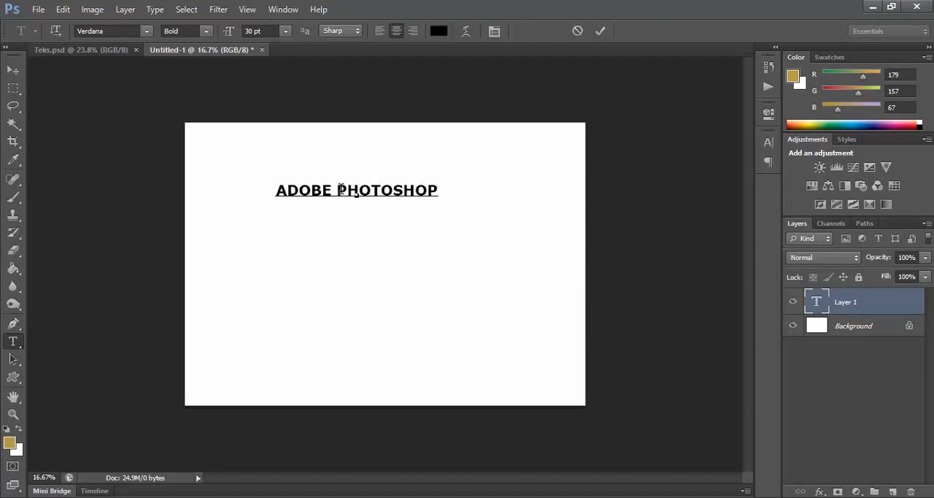
{"action": "left_click_drag", "start_coordinate": [439, 190], "coordinate": [273, 190]}
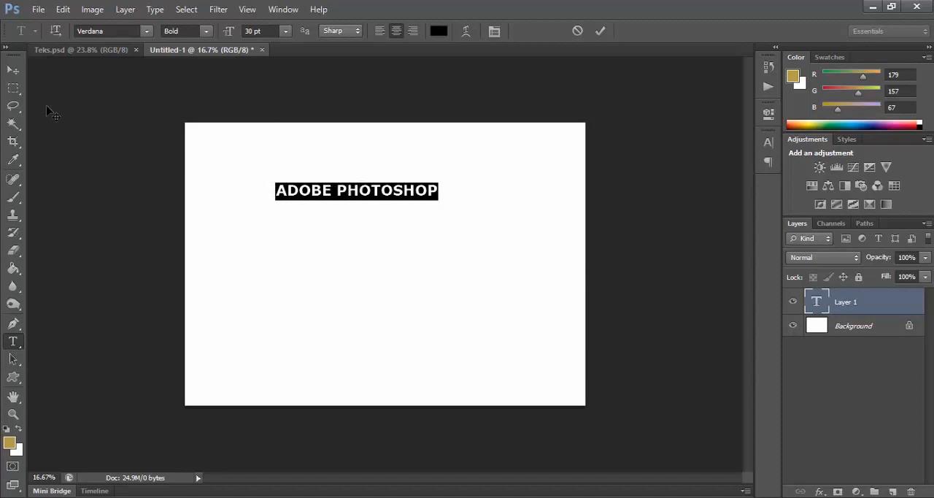
{"action": "left_click", "coordinate": [13, 70]}
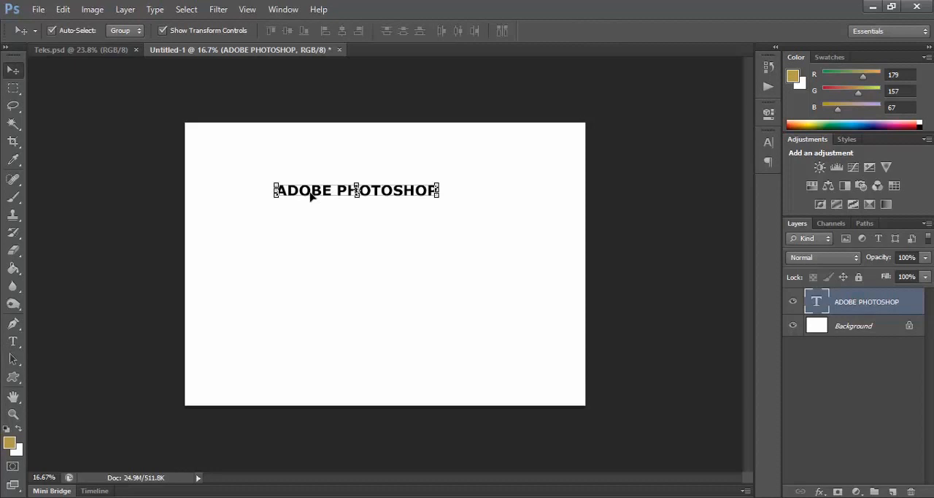
Step: Recolor the whole "ADOBE PHOTOSHOP" text red (#dd0a0a) and commit the edit
{"action": "left_click", "coordinate": [13, 345]}
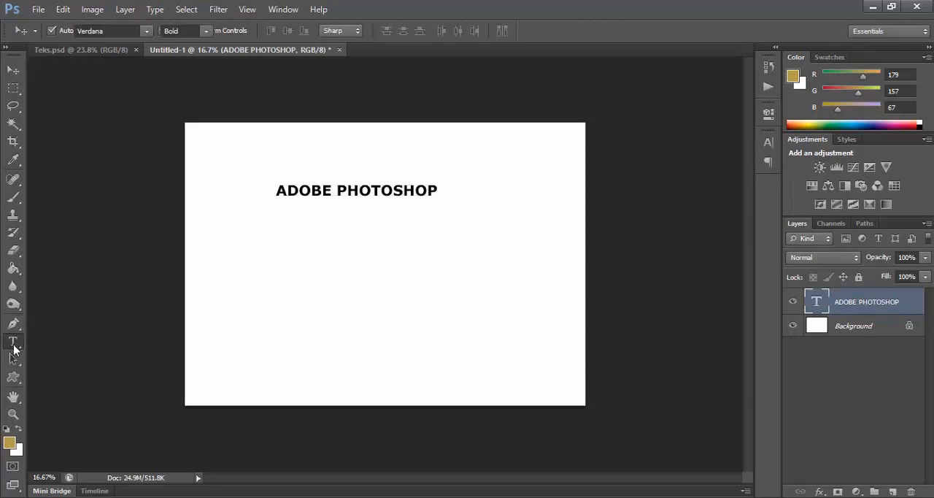
{"action": "left_click", "coordinate": [280, 189]}
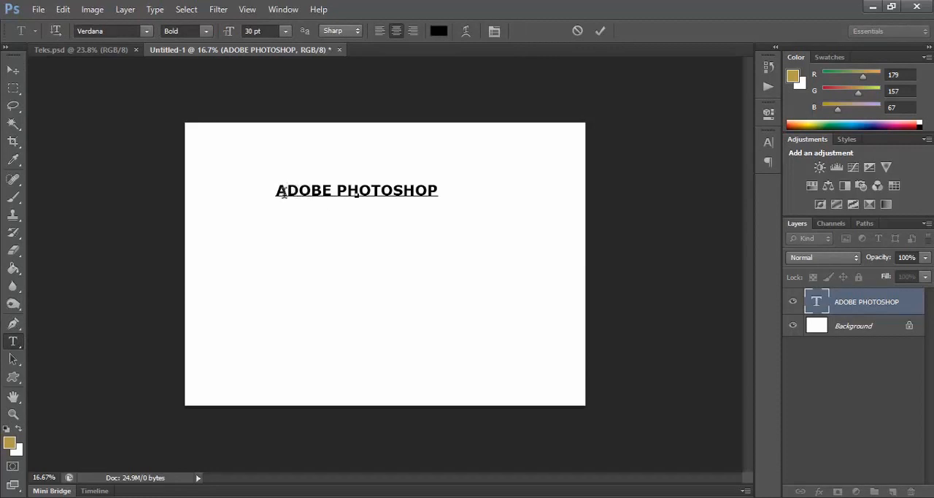
{"action": "left_click_drag", "start_coordinate": [278, 192], "coordinate": [445, 191]}
{"action": "left_click", "coordinate": [438, 31]}
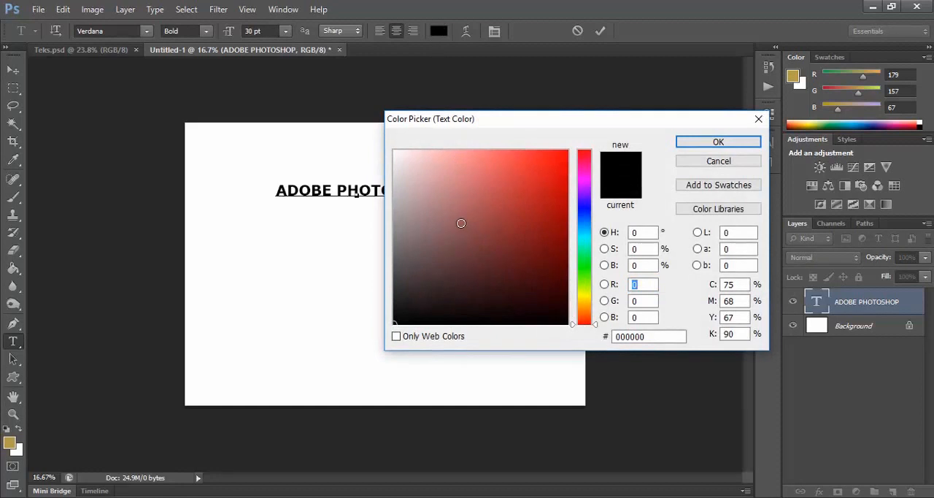
{"action": "left_click", "coordinate": [438, 202]}
{"action": "left_click", "coordinate": [522, 227]}
{"action": "left_click", "coordinate": [560, 173]}
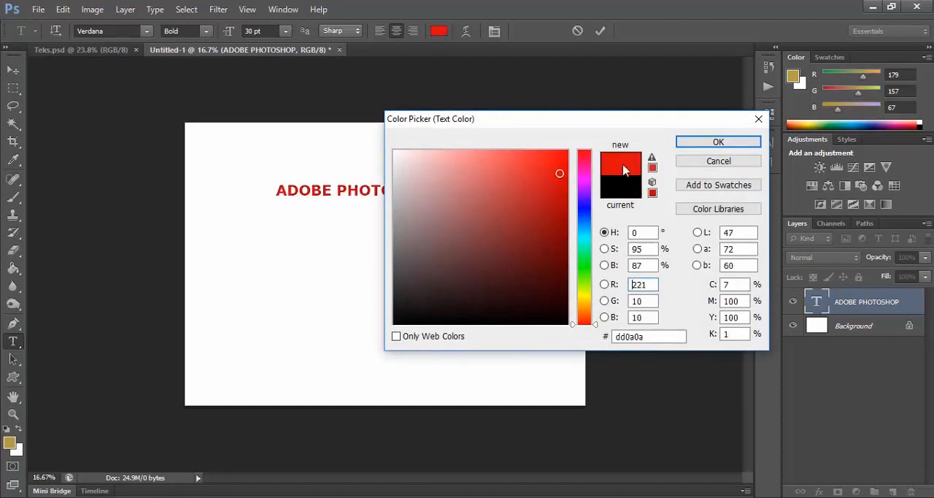
{"action": "left_click", "coordinate": [700, 143]}
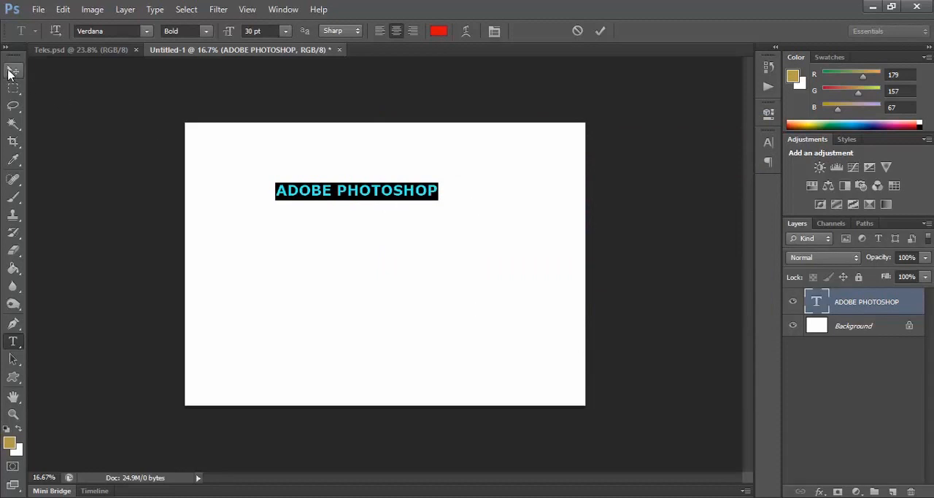
{"action": "left_click", "coordinate": [12, 71]}
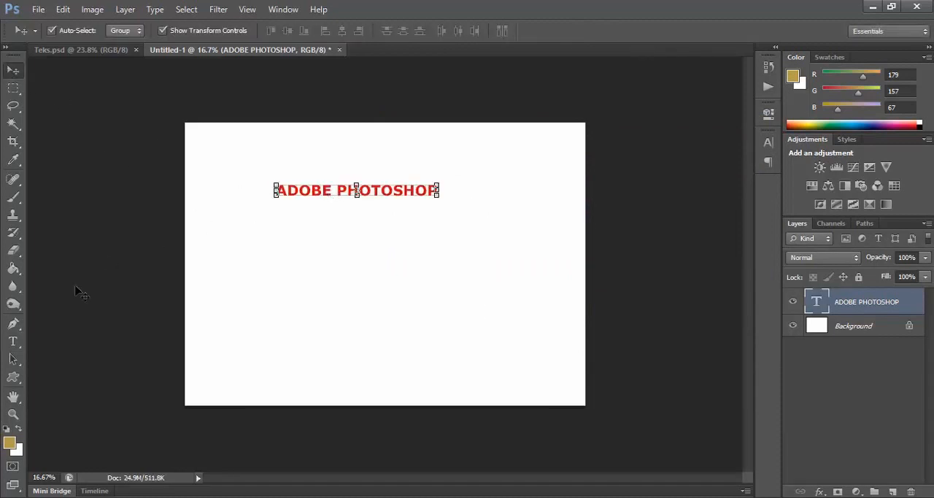
Step: Select all of the "ADOBE PHOTOSHOP" text and set its color to black (#000000)
{"action": "left_click", "coordinate": [13, 342]}
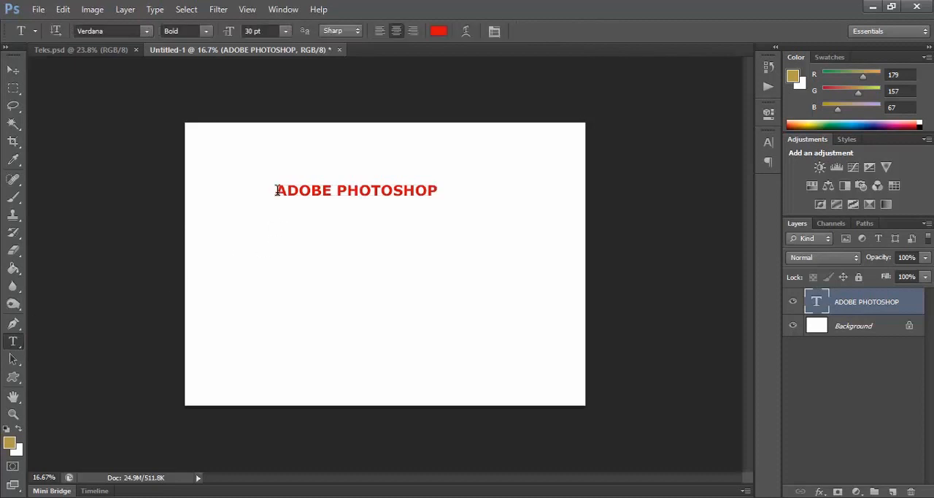
{"action": "left_click_drag", "start_coordinate": [276, 190], "coordinate": [442, 191]}
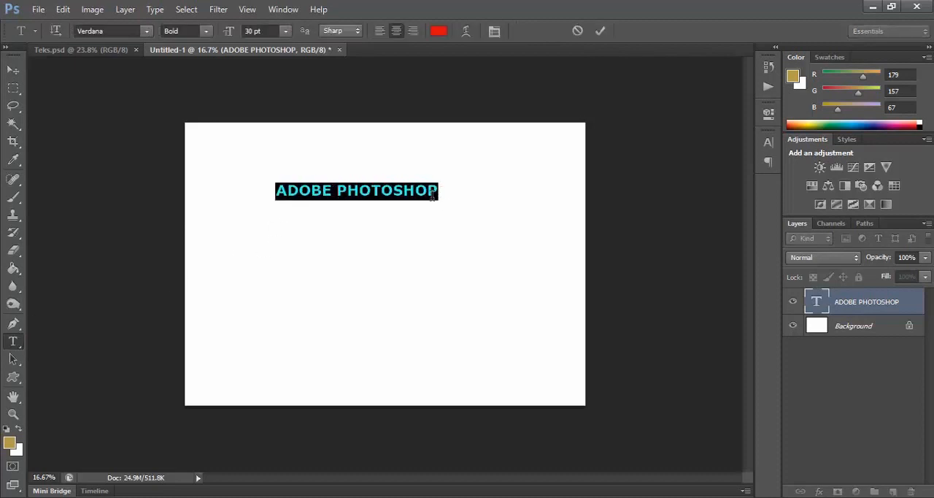
{"action": "left_click", "coordinate": [440, 32]}
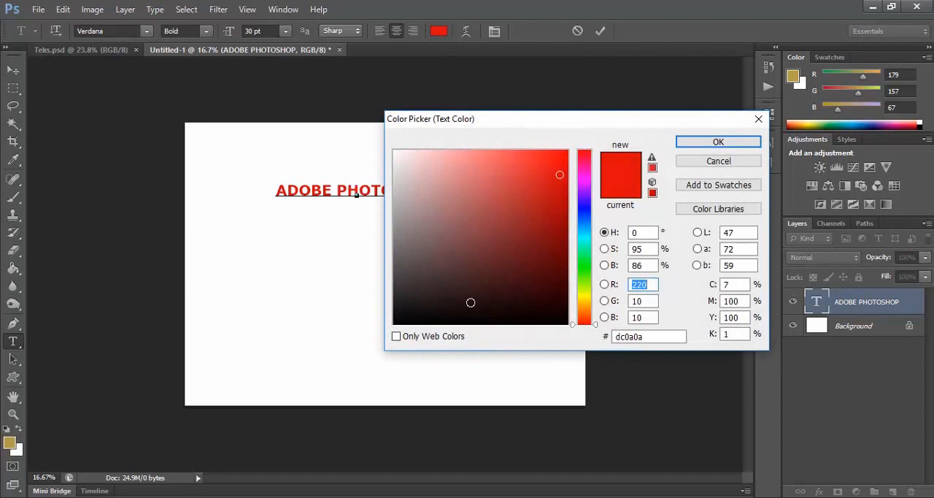
{"action": "left_click_drag", "start_coordinate": [469, 304], "coordinate": [358, 337]}
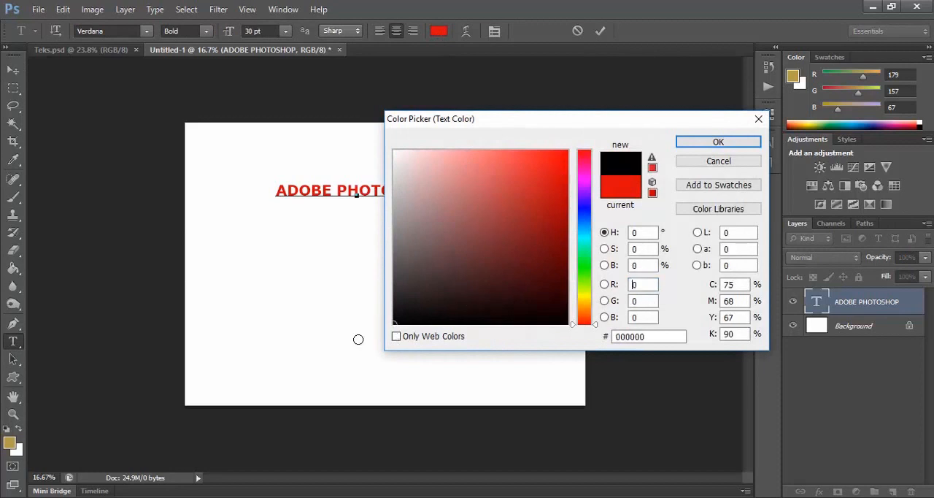
{"action": "left_click", "coordinate": [686, 144]}
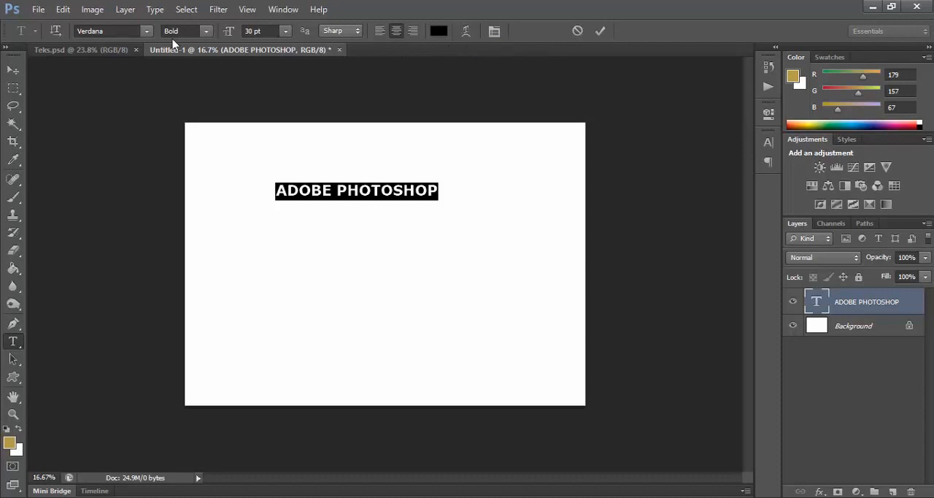
Step: Warp the "ADOBE PHOTOSHOP" text with the horizontal Arc style, a bend of +46% and a horizontal distortion of -9%
{"action": "left_click", "coordinate": [155, 12]}
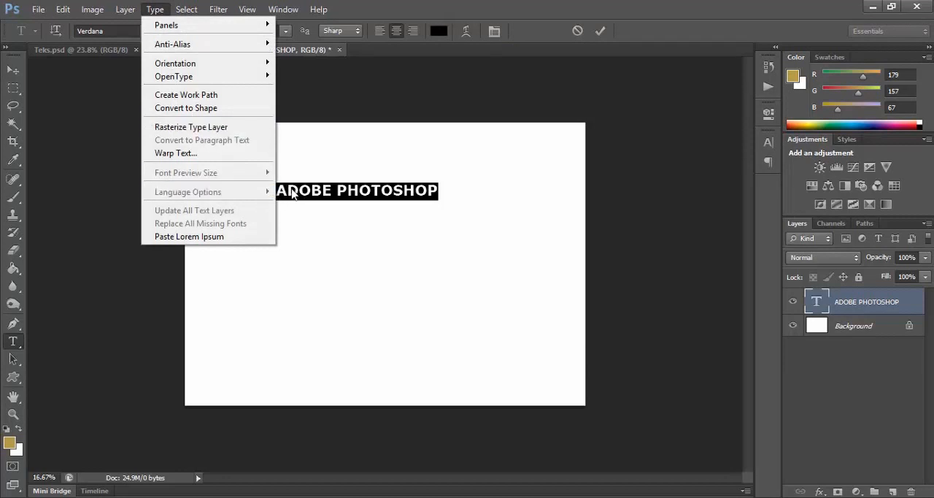
{"action": "left_click", "coordinate": [191, 153]}
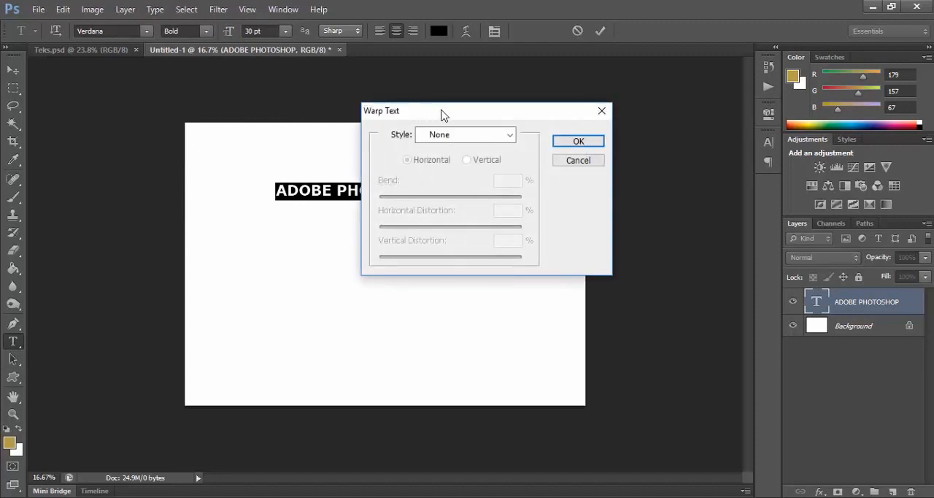
{"action": "left_click_drag", "start_coordinate": [443, 115], "coordinate": [559, 122]}
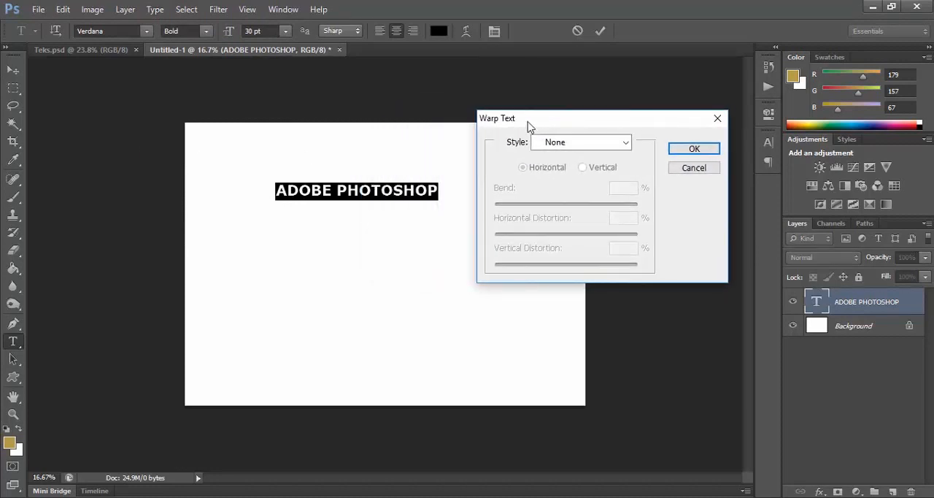
{"action": "left_click", "coordinate": [626, 144]}
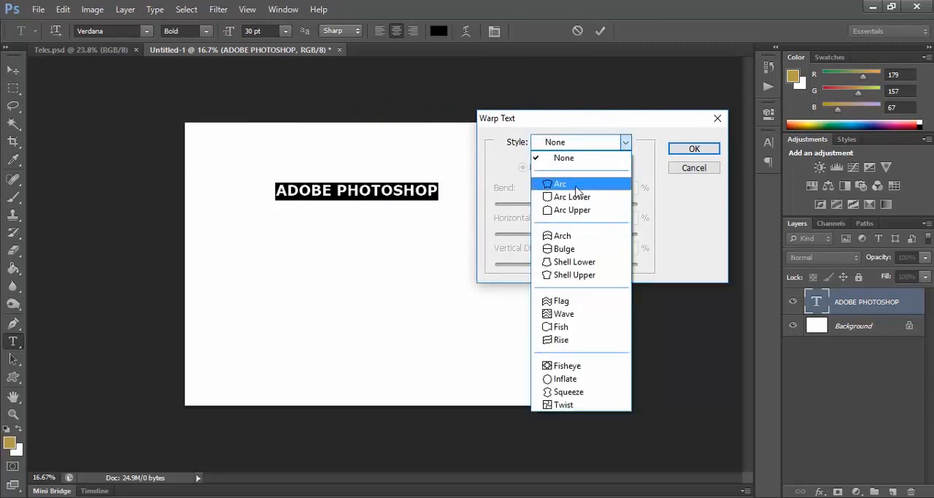
{"action": "left_click", "coordinate": [577, 186]}
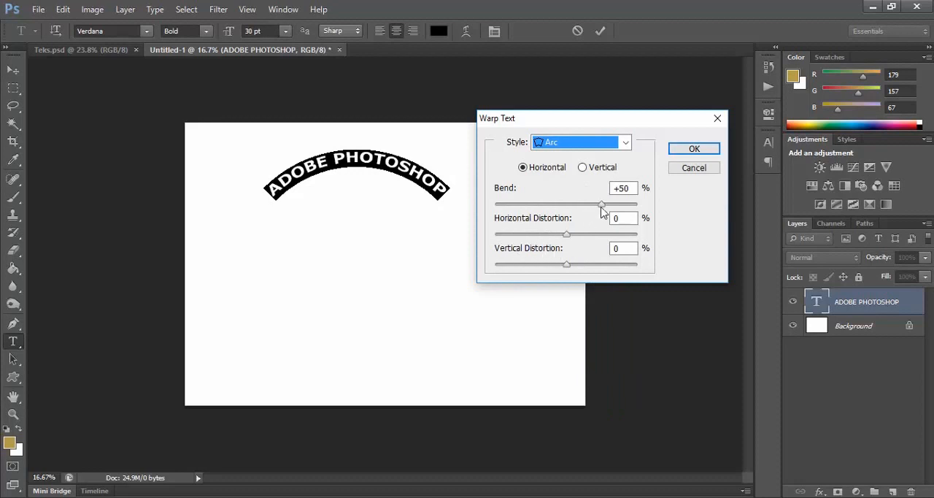
{"action": "mouse_move", "coordinate": [602, 208]}
{"action": "left_mouse_down"}
{"action": "mouse_move", "coordinate": [574, 208]}
{"action": "mouse_move", "coordinate": [601, 211]}
{"action": "left_mouse_up"}
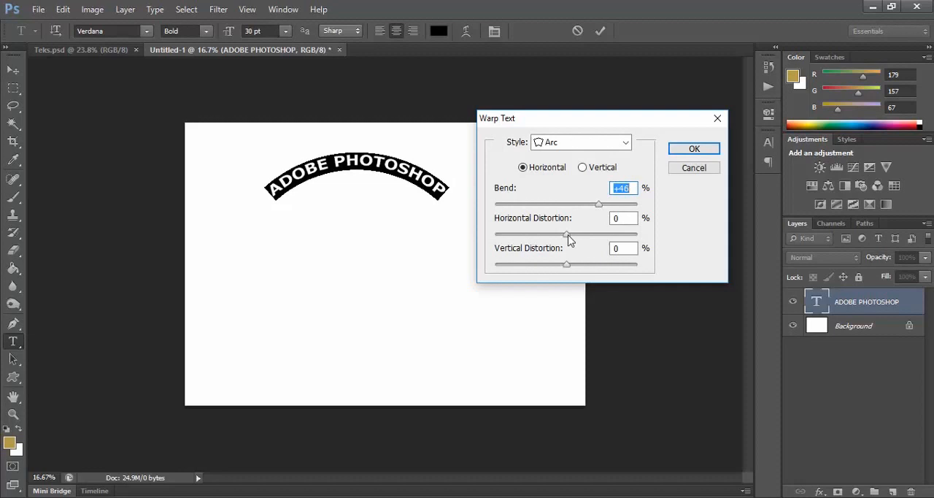
{"action": "left_click_drag", "start_coordinate": [567, 237], "coordinate": [567, 265]}
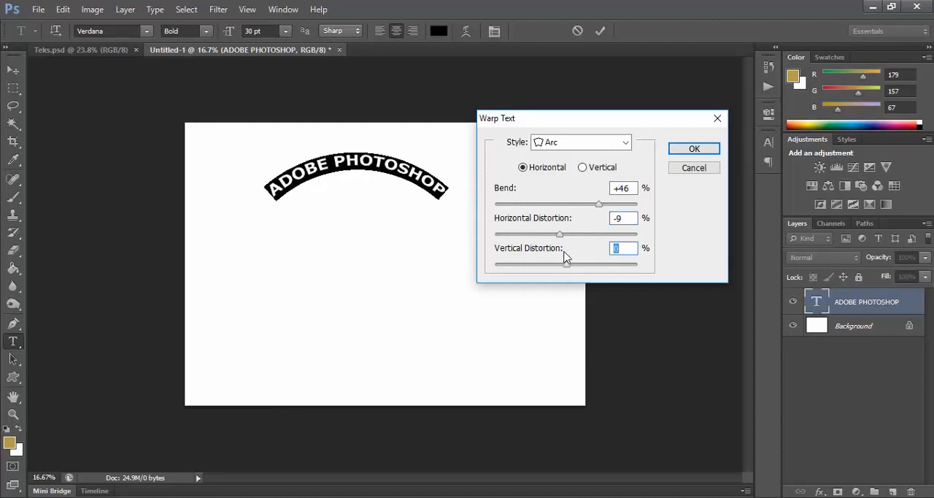
{"action": "left_click", "coordinate": [626, 143]}
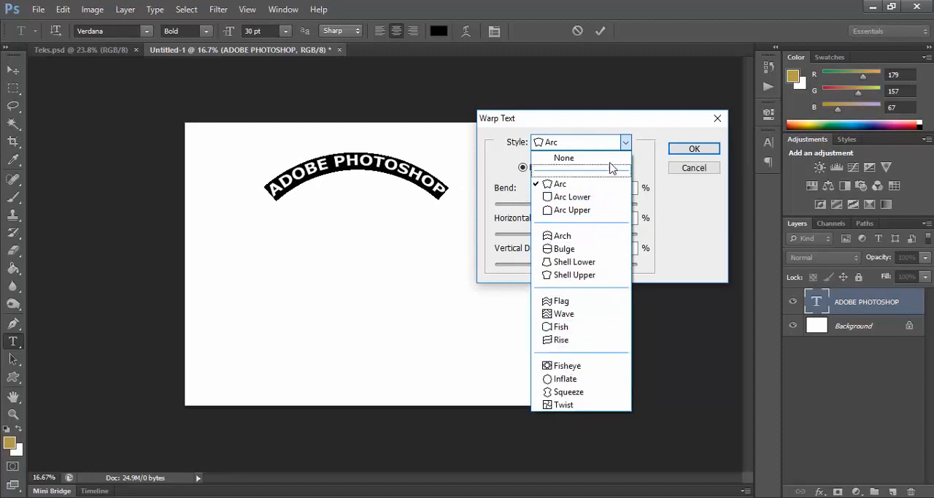
{"action": "left_click", "coordinate": [626, 143]}
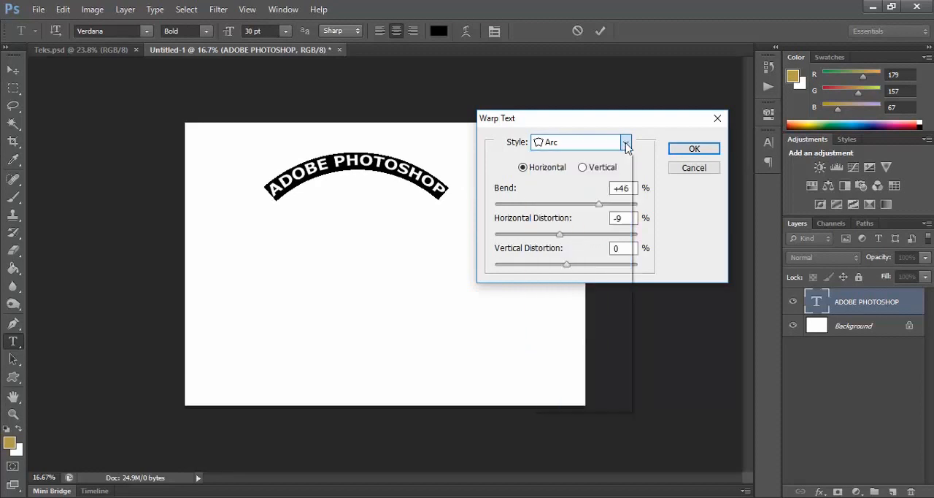
{"action": "left_click", "coordinate": [685, 151]}
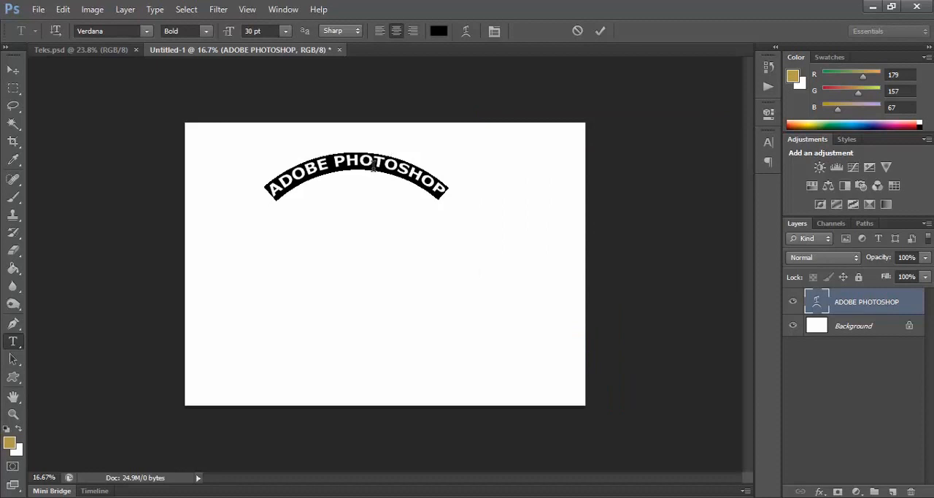
Step: Scale the arched text up proportionally to about 144% and move it to the upper middle of the canvas
{"action": "left_click", "coordinate": [12, 71]}
{"action": "left_click", "coordinate": [12, 70]}
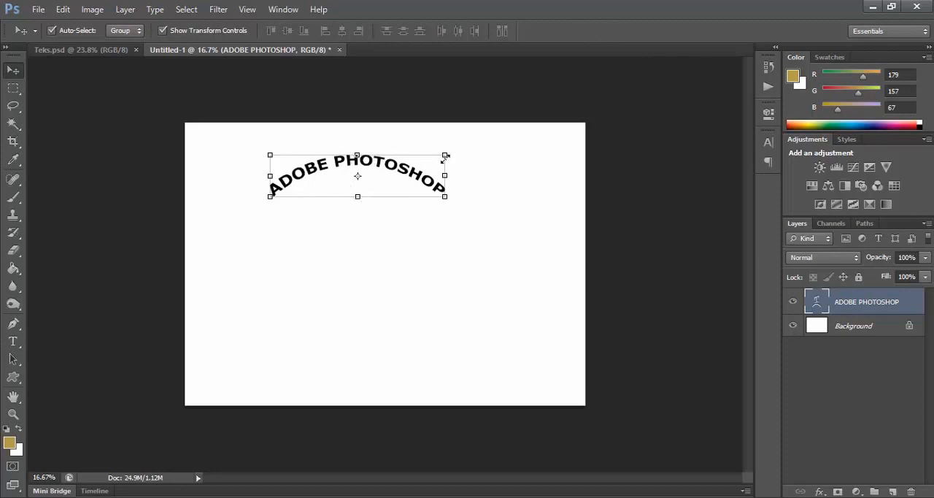
{"action": "left_click", "coordinate": [482, 177]}
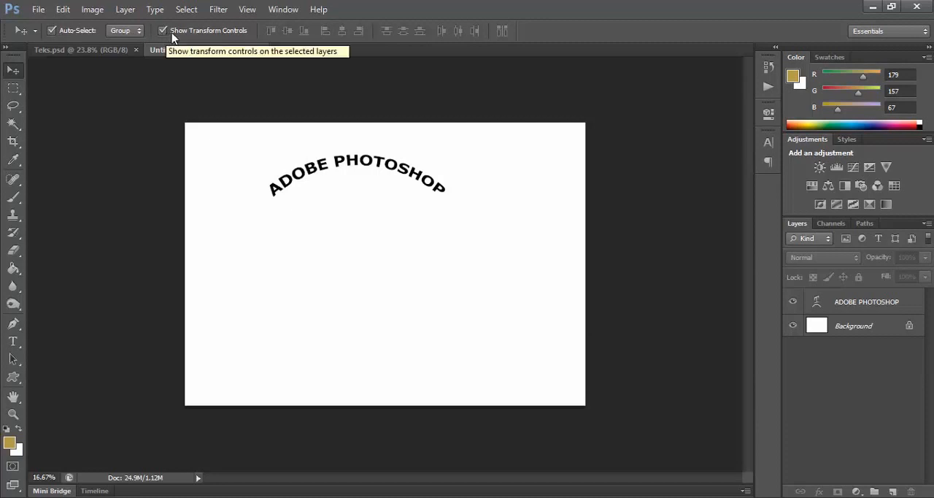
{"action": "left_click", "coordinate": [319, 181]}
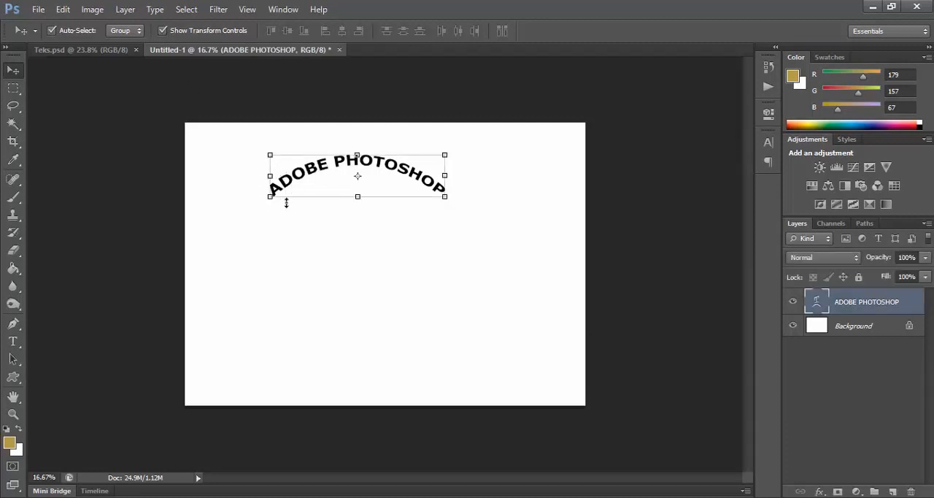
{"action": "left_click", "coordinate": [445, 154]}
{"action": "left_click_drag", "start_coordinate": [458, 151], "coordinate": [478, 135]}
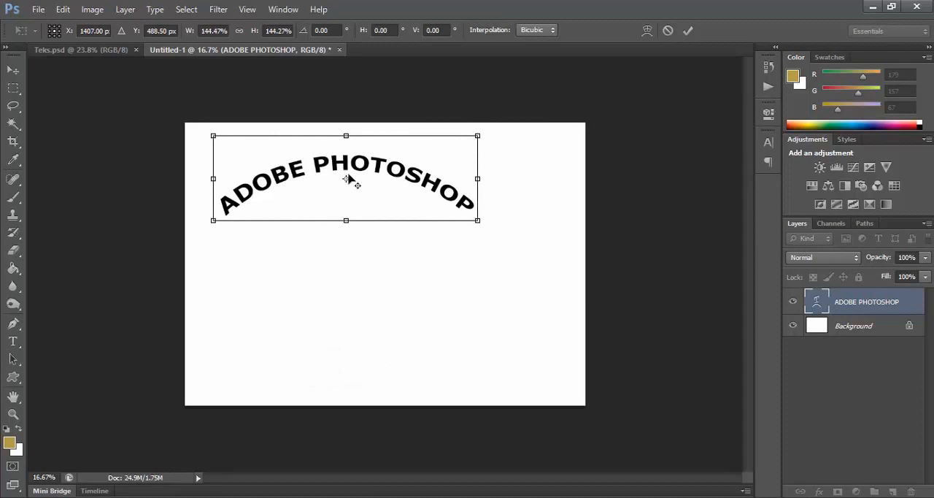
{"action": "left_click_drag", "start_coordinate": [365, 174], "coordinate": [393, 166]}
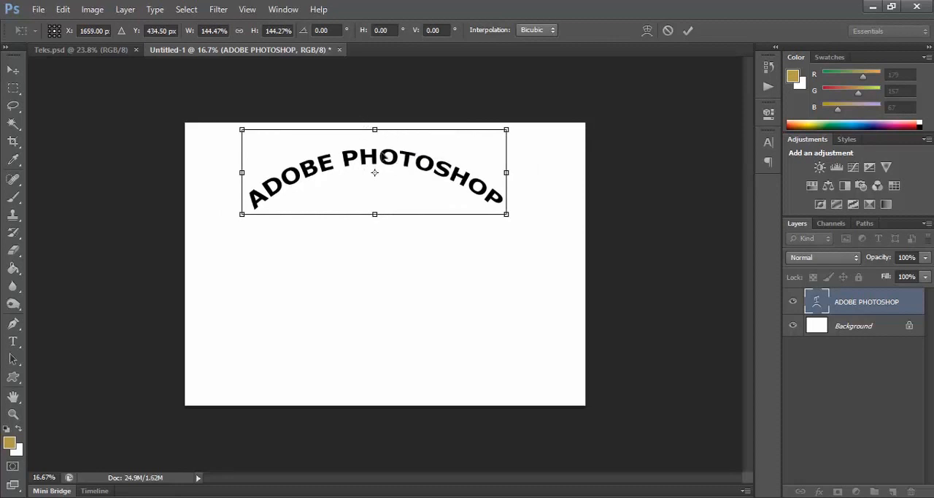
{"action": "key", "text": "Return"}
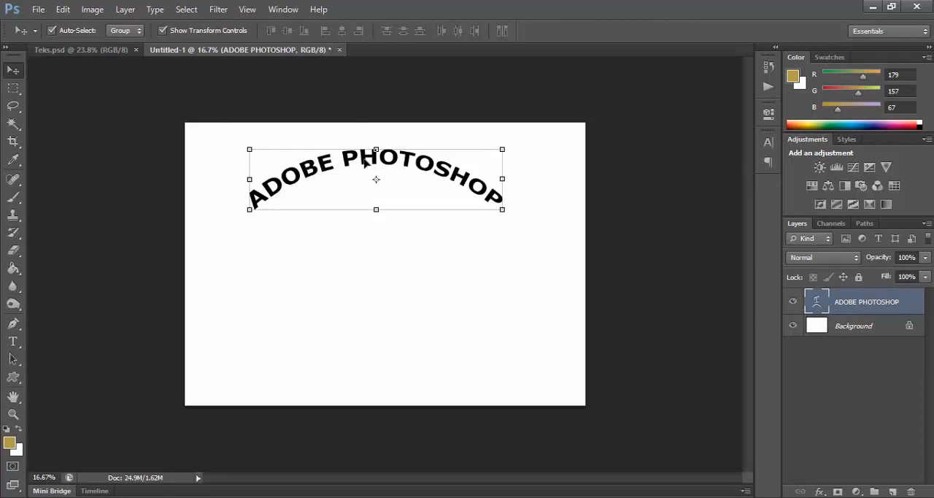
{"action": "right_click", "coordinate": [915, 308]}
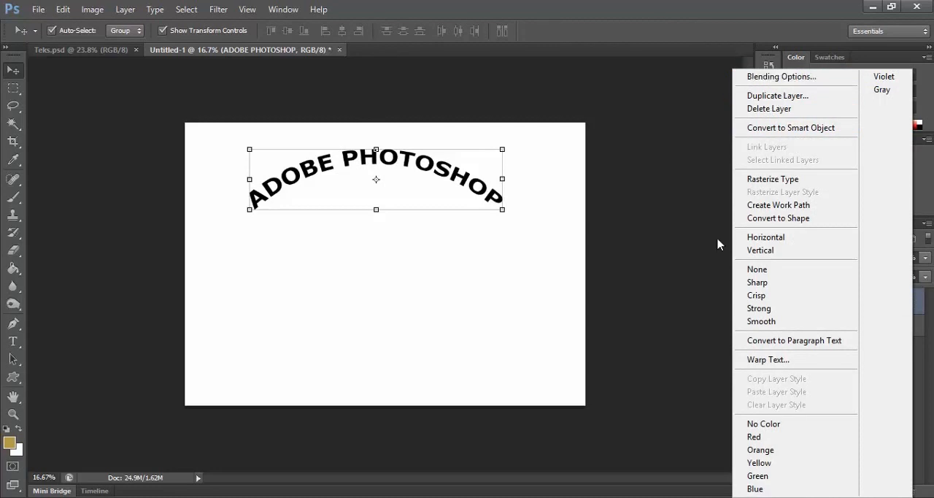
{"action": "left_click", "coordinate": [701, 309]}
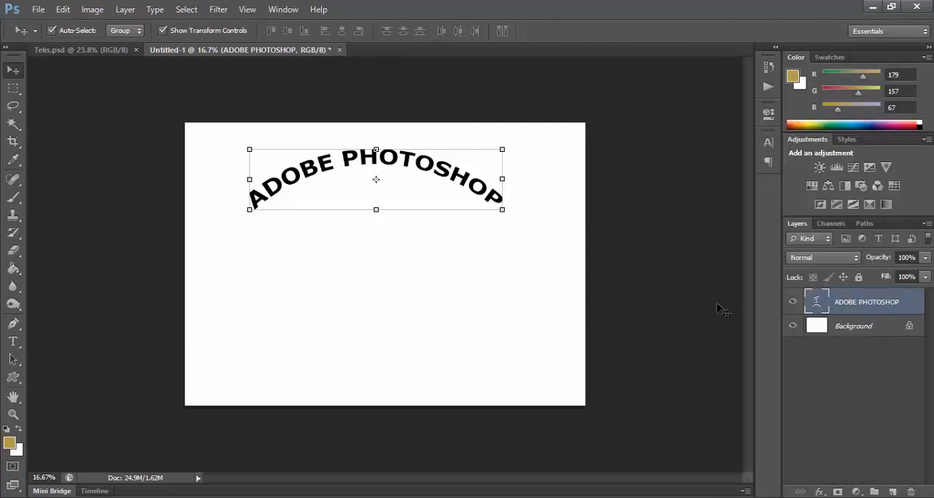
{"action": "double_click", "coordinate": [917, 307]}
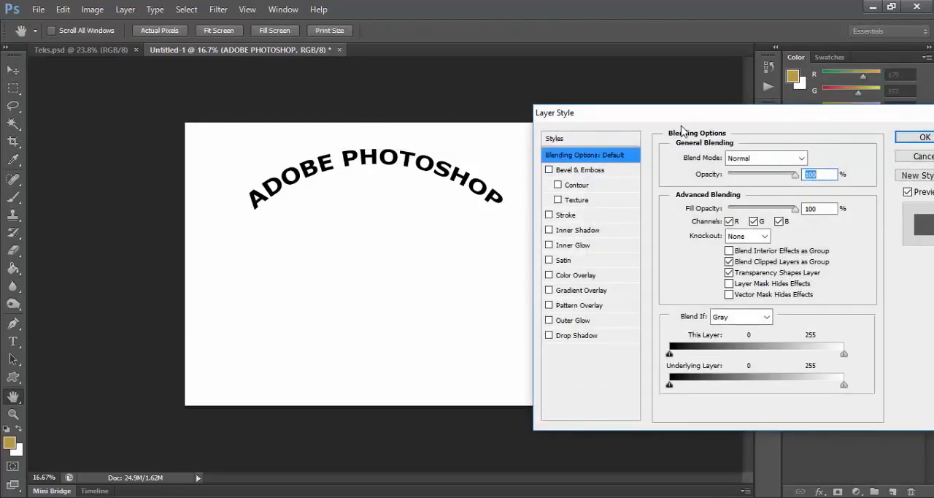
{"action": "left_click_drag", "start_coordinate": [690, 117], "coordinate": [622, 95]}
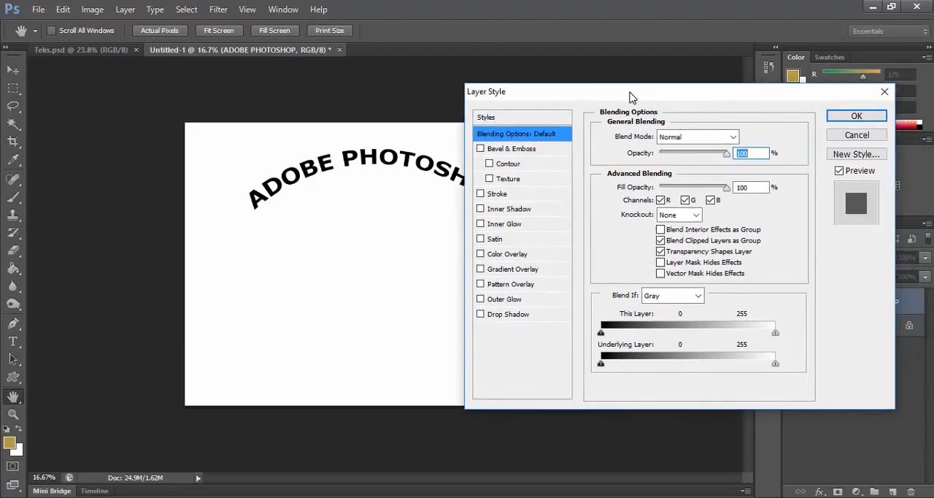
{"action": "left_click", "coordinate": [832, 140]}
Step: Add a Drop Shadow effect to the "ADOBE PHOTOSHOP" layer with 100% opacity and black (#000000) as its color
{"action": "right_click", "coordinate": [911, 309]}
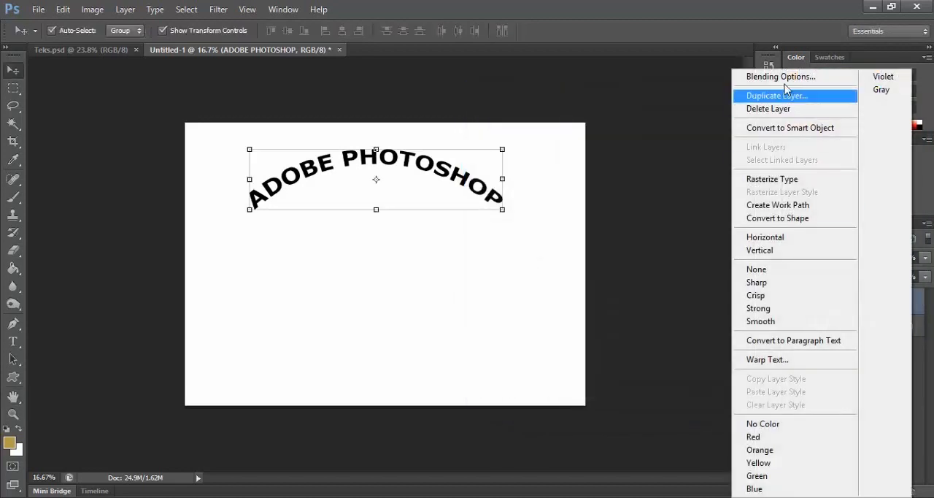
{"action": "left_click", "coordinate": [781, 77]}
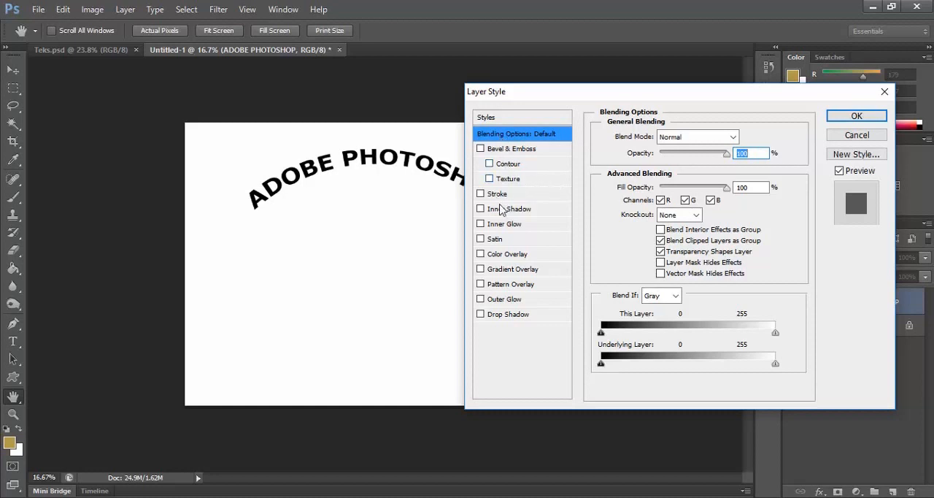
{"action": "left_click", "coordinate": [482, 315]}
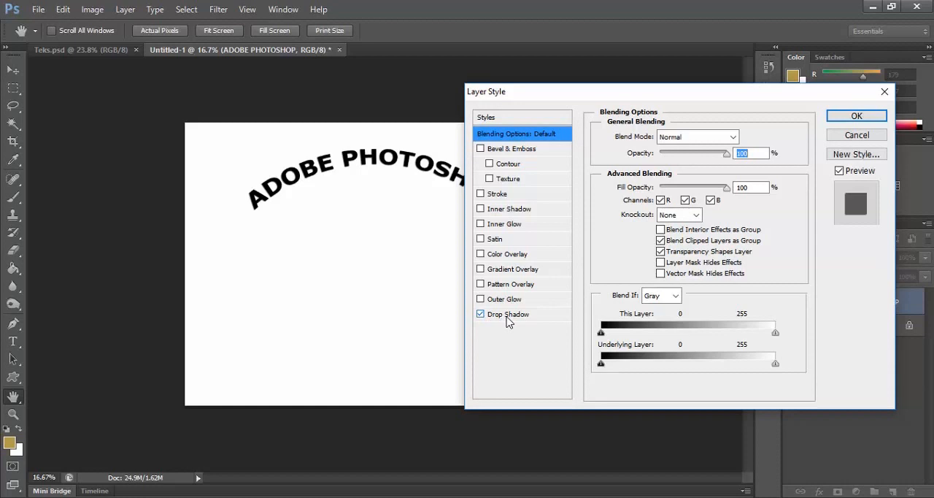
{"action": "left_click", "coordinate": [509, 315]}
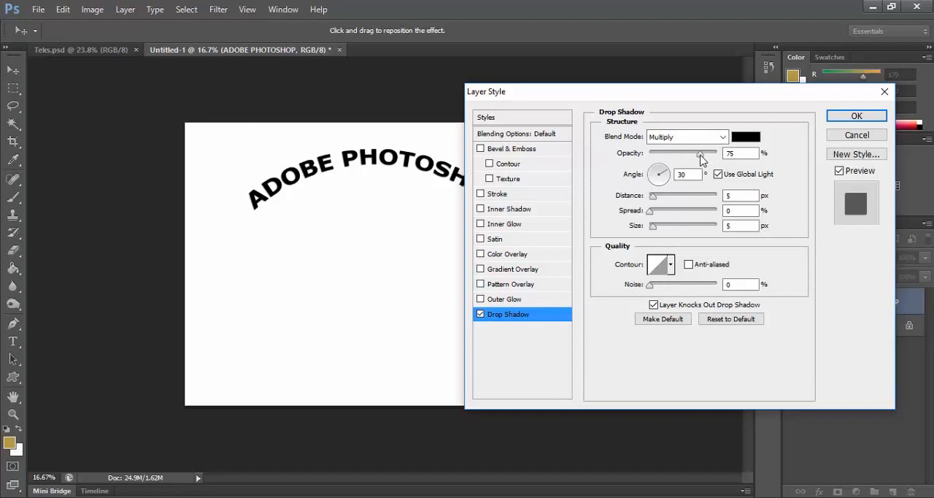
{"action": "left_click_drag", "start_coordinate": [707, 159], "coordinate": [721, 154]}
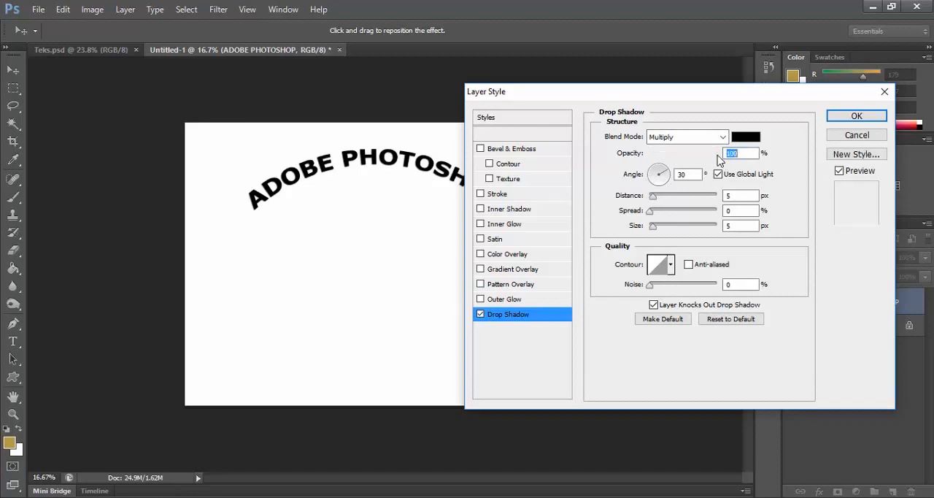
{"action": "left_click", "coordinate": [745, 138]}
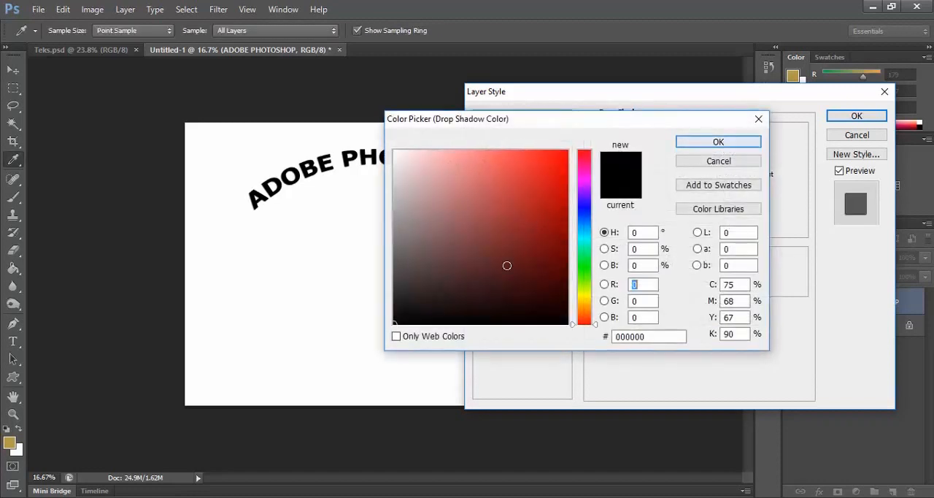
{"action": "left_click", "coordinate": [717, 143]}
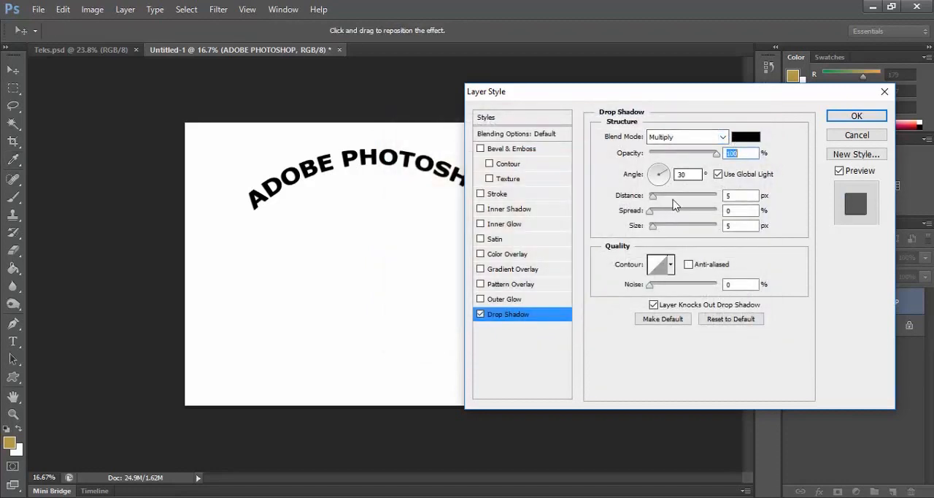
Step: Set the drop shadow's distance to 11 px, spread to 19% and size to 29 px, comparing the text with and without preview
{"action": "left_click_drag", "start_coordinate": [654, 200], "coordinate": [659, 232]}
{"action": "left_click", "coordinate": [652, 212]}
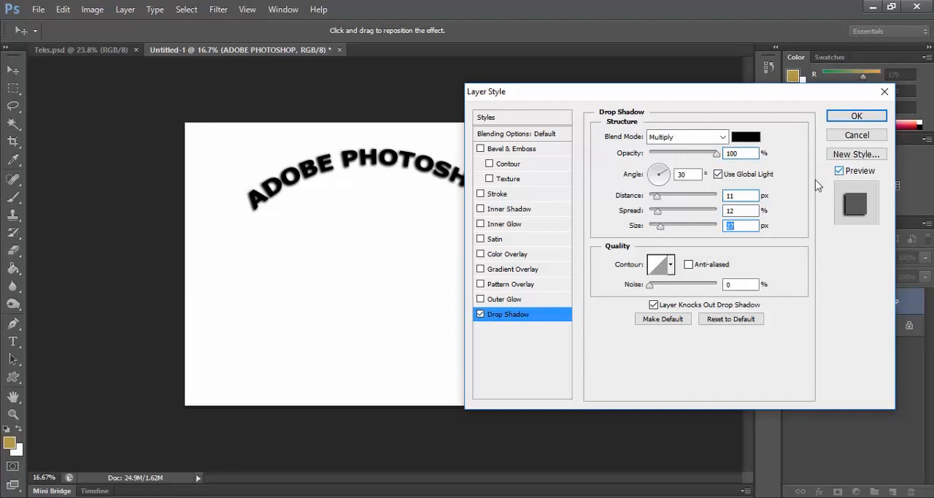
{"action": "left_click", "coordinate": [840, 172]}
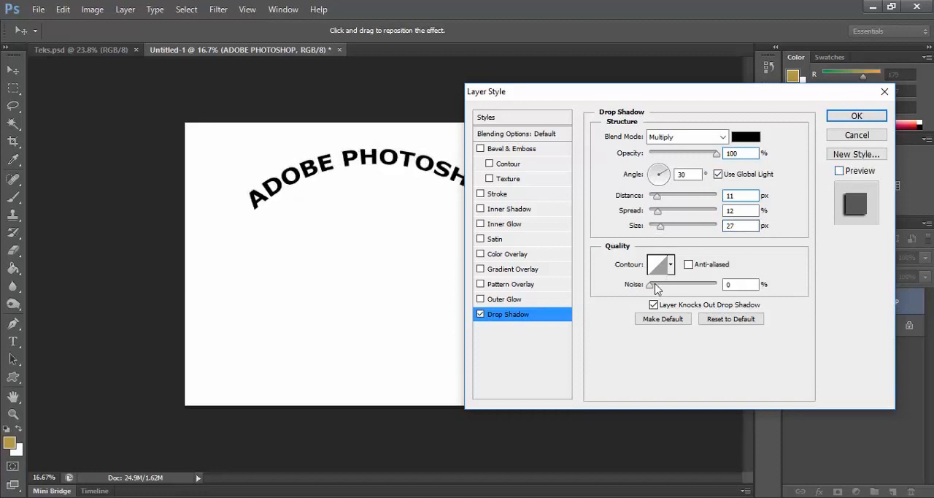
{"action": "mouse_move", "coordinate": [661, 227]}
{"action": "left_mouse_down"}
{"action": "mouse_move", "coordinate": [678, 228]}
{"action": "mouse_move", "coordinate": [660, 232]}
{"action": "mouse_move", "coordinate": [672, 232]}
{"action": "mouse_move", "coordinate": [662, 234]}
{"action": "mouse_move", "coordinate": [663, 211]}
{"action": "left_mouse_up"}
{"action": "left_click", "coordinate": [840, 171]}
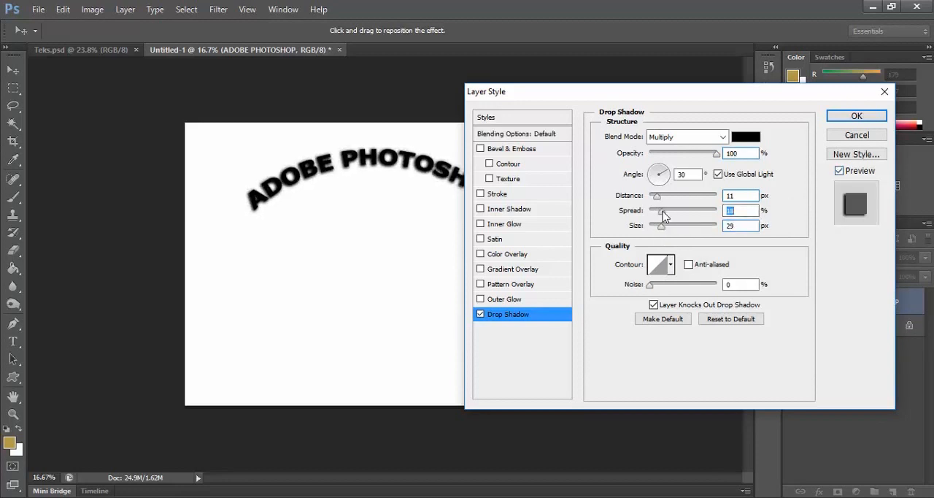
Step: Add Outer Glow and Bevel & Emboss effects with their default settings, apply the layer style and deselect the text layer
{"action": "left_click", "coordinate": [482, 300]}
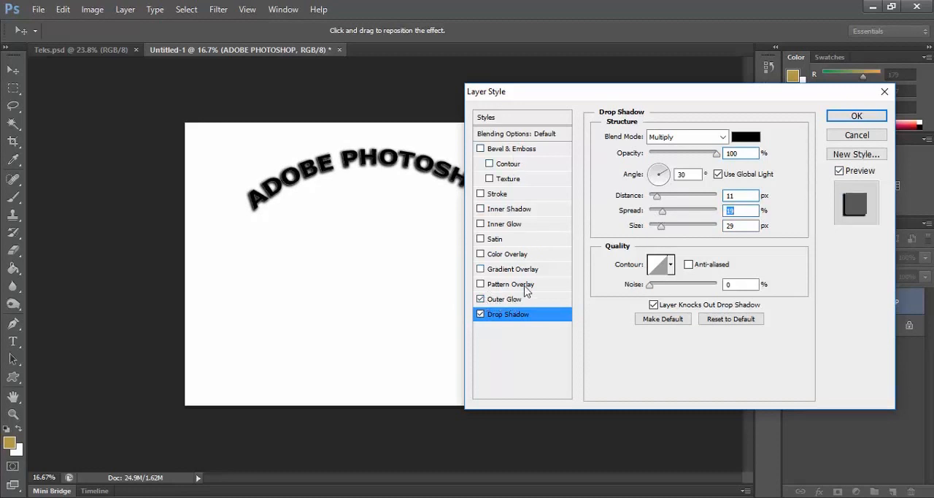
{"action": "left_click", "coordinate": [512, 302]}
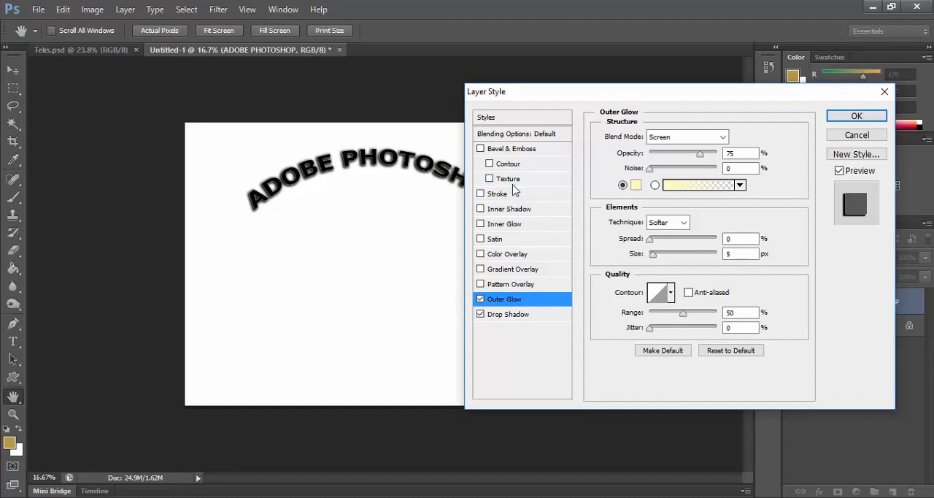
{"action": "left_click", "coordinate": [481, 149]}
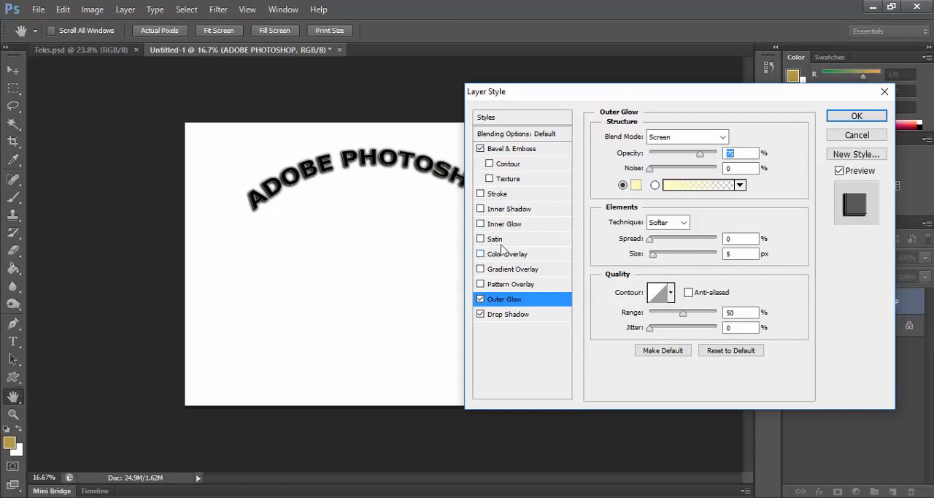
{"action": "left_click", "coordinate": [854, 119]}
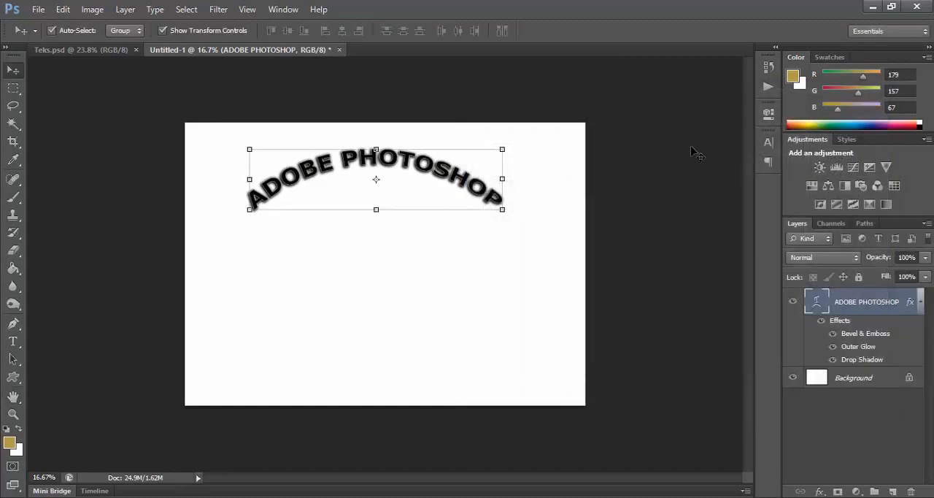
{"action": "left_click", "coordinate": [610, 204]}
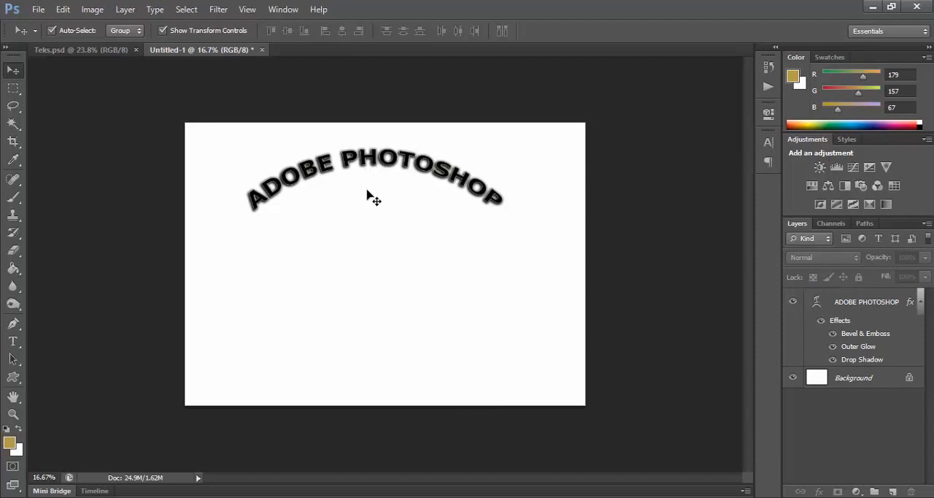
Step: Add the text "ADOBE PHOTOSHOP" in 30 pt Verdana Bold on a new layer below the arched title
{"action": "left_click", "coordinate": [13, 343]}
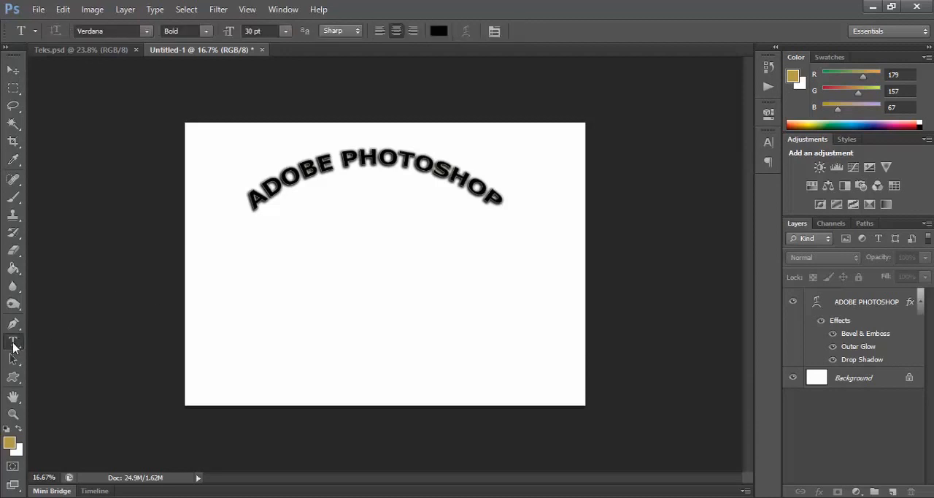
{"action": "left_click", "coordinate": [244, 264]}
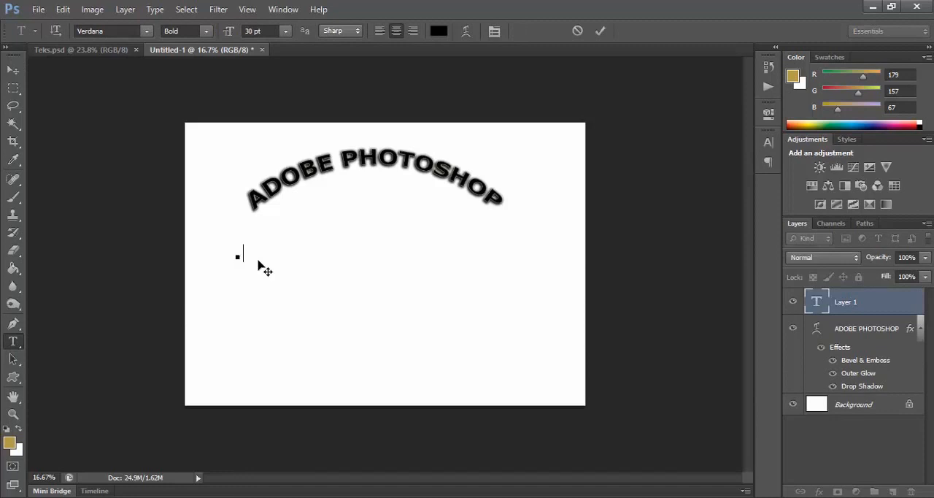
{"action": "type", "text": "ADOBE "}
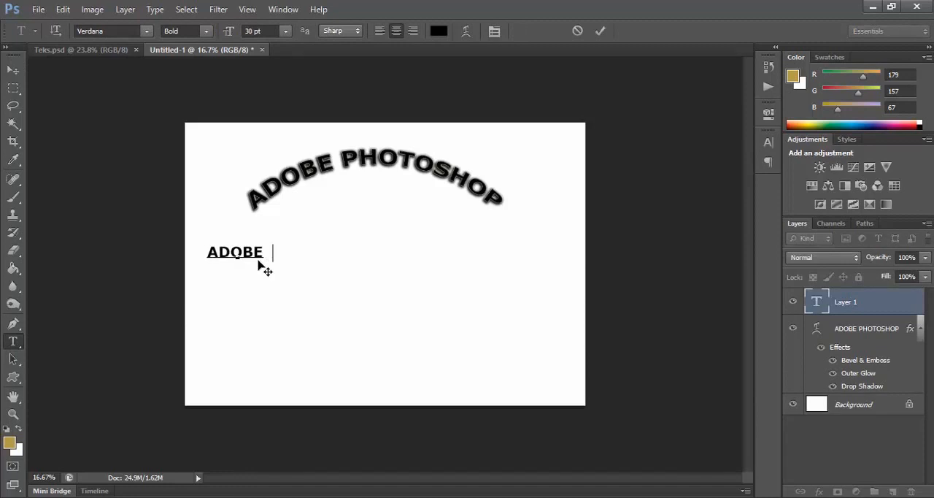
{"action": "type", "text": "PHOTO"}
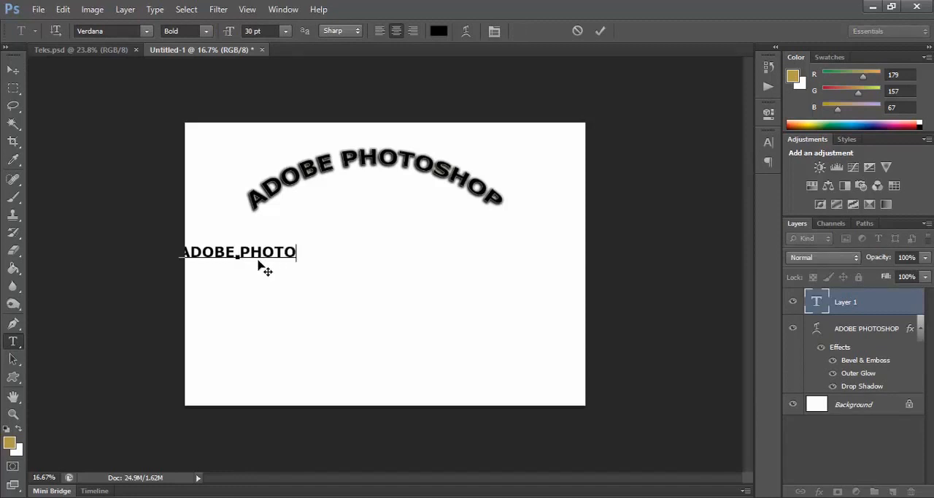
{"action": "type", "text": "SHOP"}
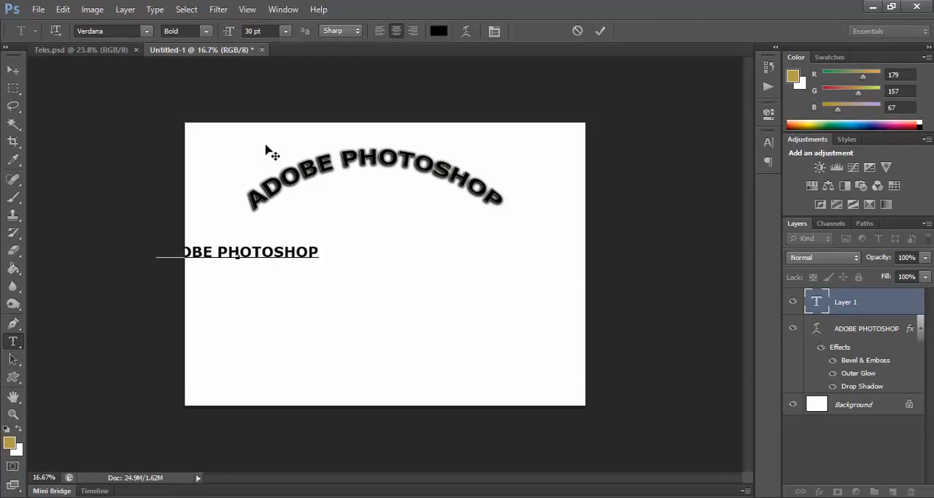
{"action": "left_click", "coordinate": [12, 71]}
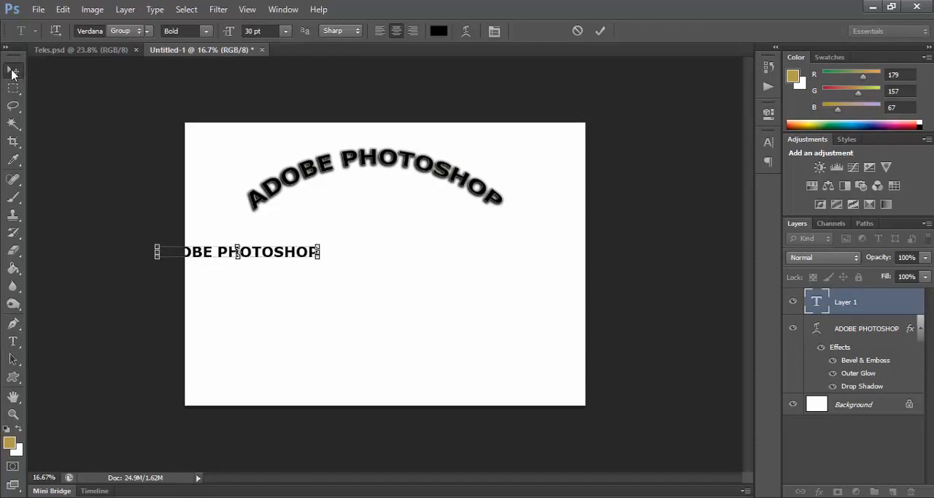
Step: Center the straight text beneath the arched title and scale it up to about 177%
{"action": "left_click_drag", "start_coordinate": [267, 256], "coordinate": [388, 268]}
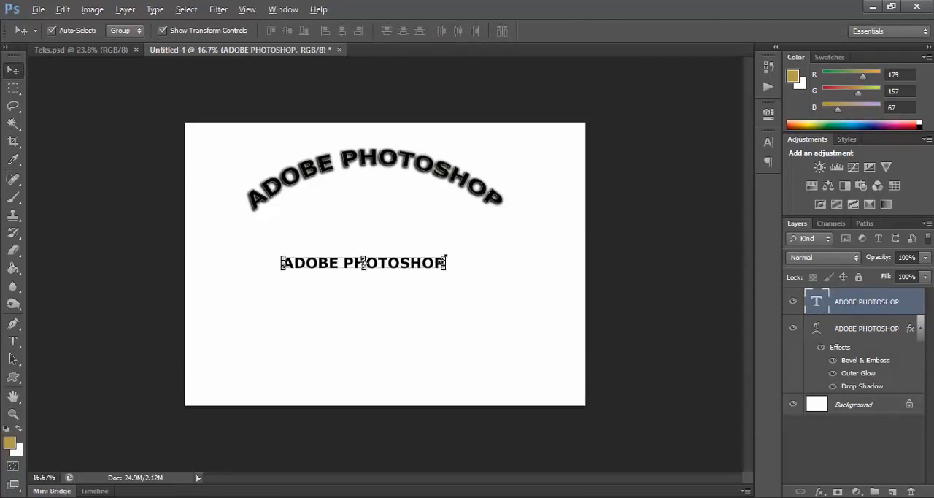
{"action": "left_click_drag", "start_coordinate": [447, 256], "coordinate": [503, 227]}
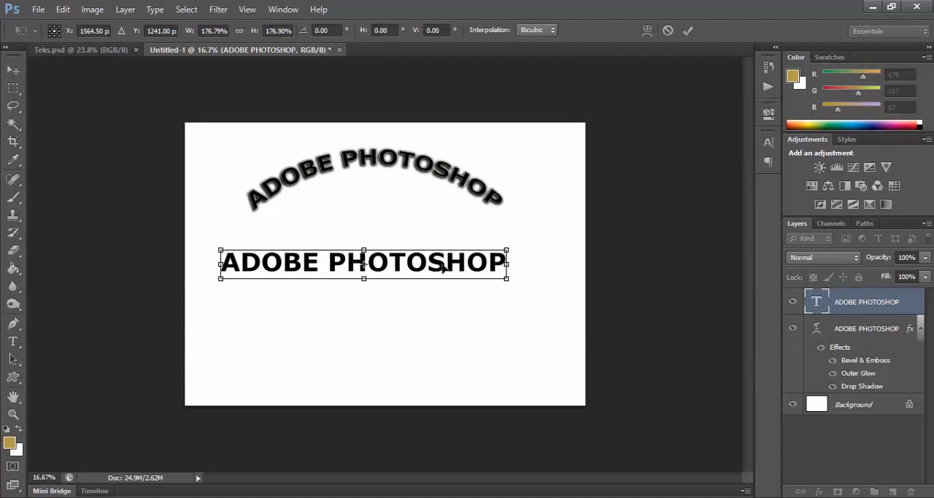
{"action": "left_click_drag", "start_coordinate": [443, 269], "coordinate": [452, 259]}
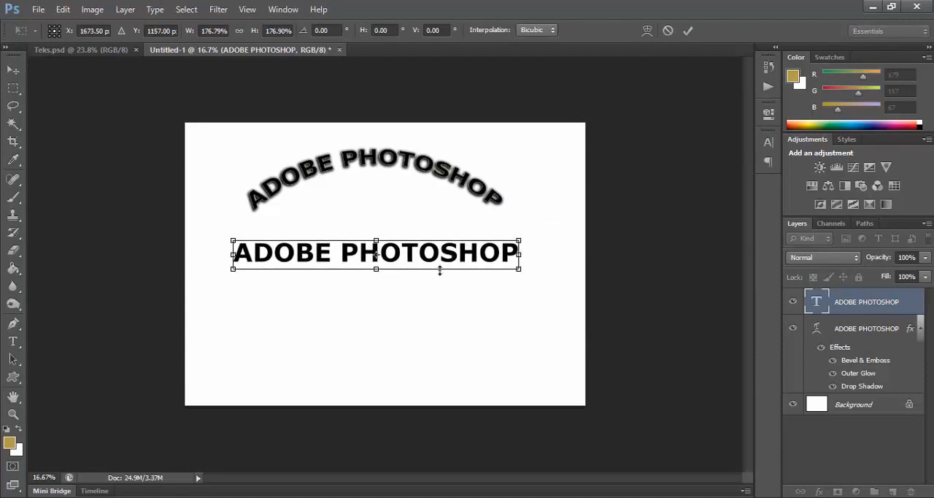
{"action": "key", "text": "Return"}
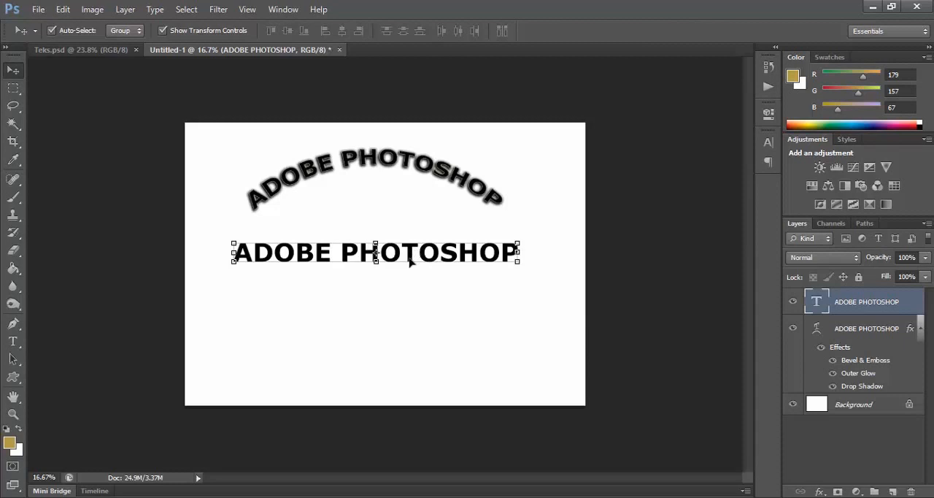
Step: Place Rumput.jpg from the file explorer folder over the design at its fitted size and rasterize its layer
{"action": "scroll", "coordinate": [405, 263], "scroll_direction": "up", "scroll_amount": 2}
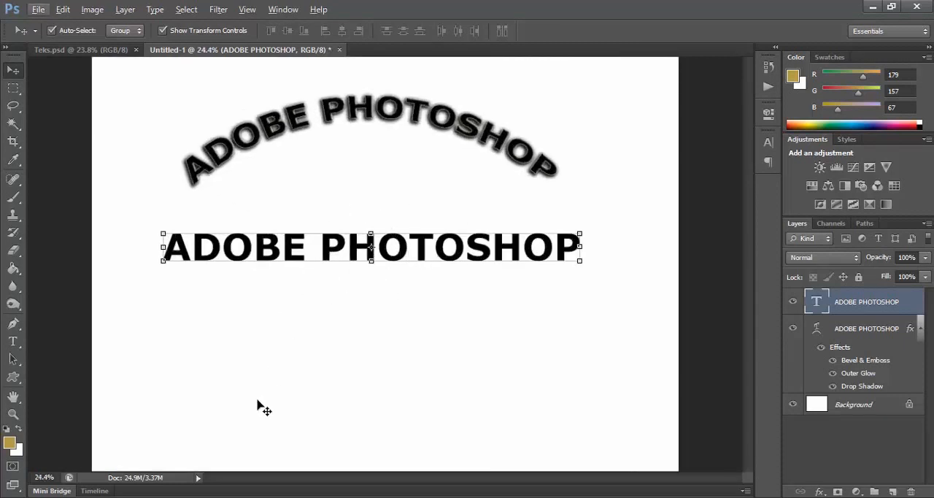
{"action": "left_click", "coordinate": [203, 496]}
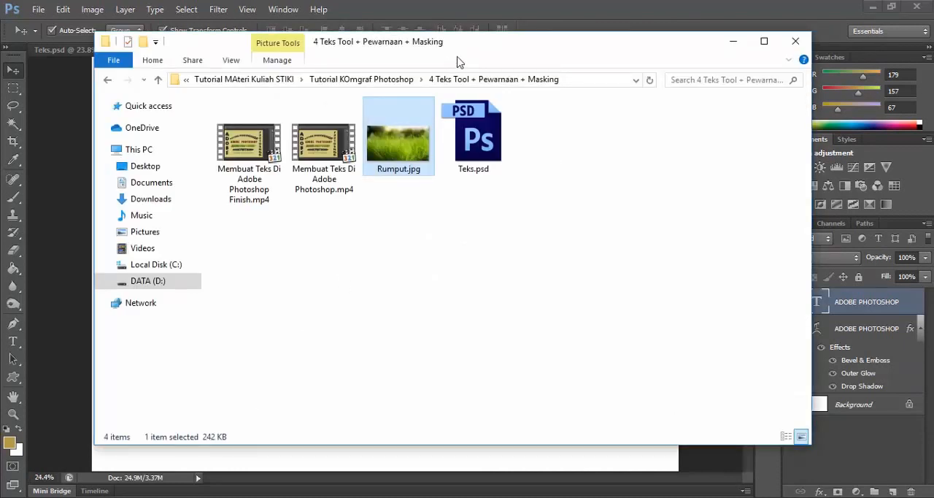
{"action": "left_click_drag", "start_coordinate": [481, 50], "coordinate": [669, 79]}
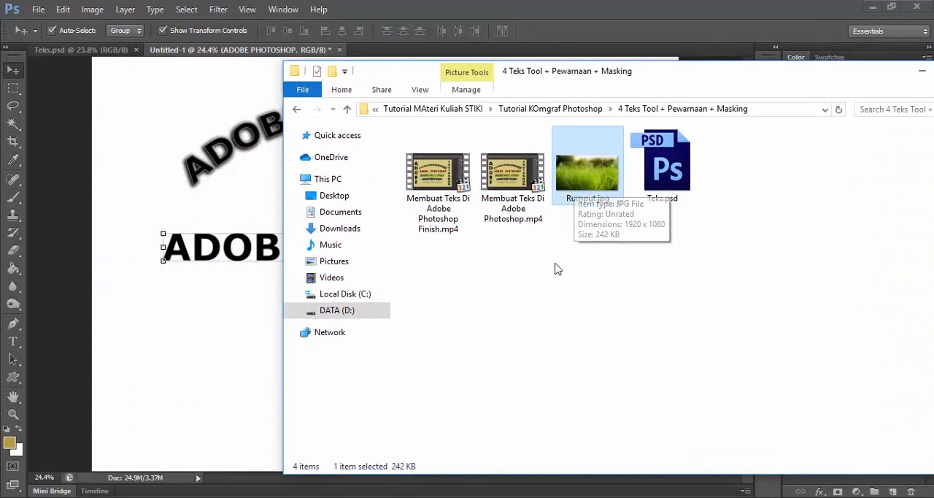
{"action": "left_click_drag", "start_coordinate": [590, 180], "coordinate": [216, 346]}
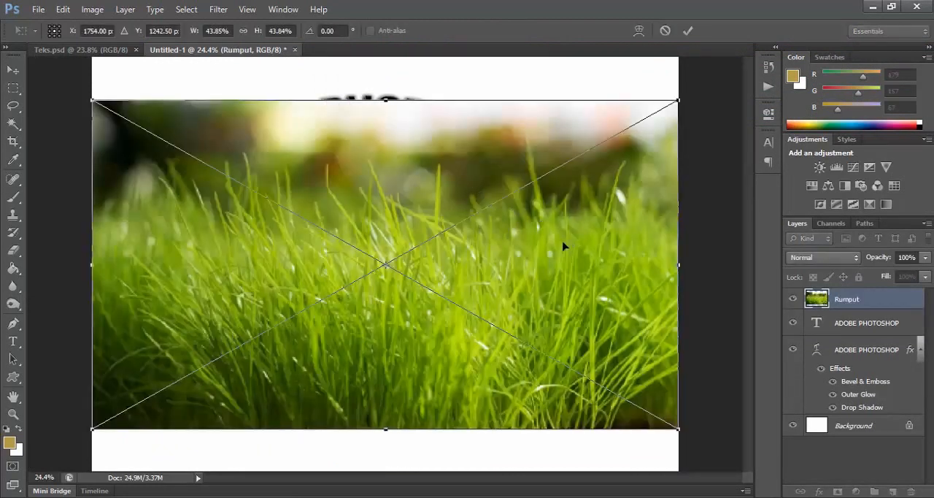
{"action": "key", "text": "Return"}
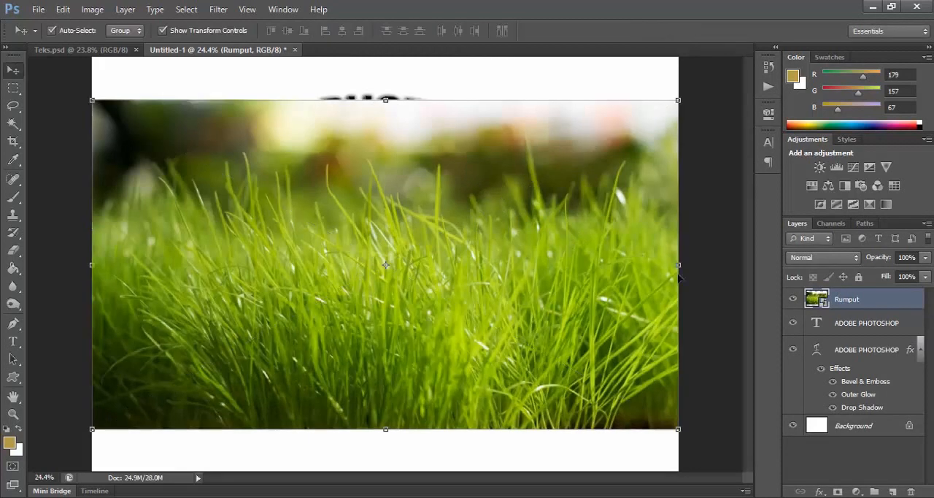
{"action": "right_click", "coordinate": [886, 303]}
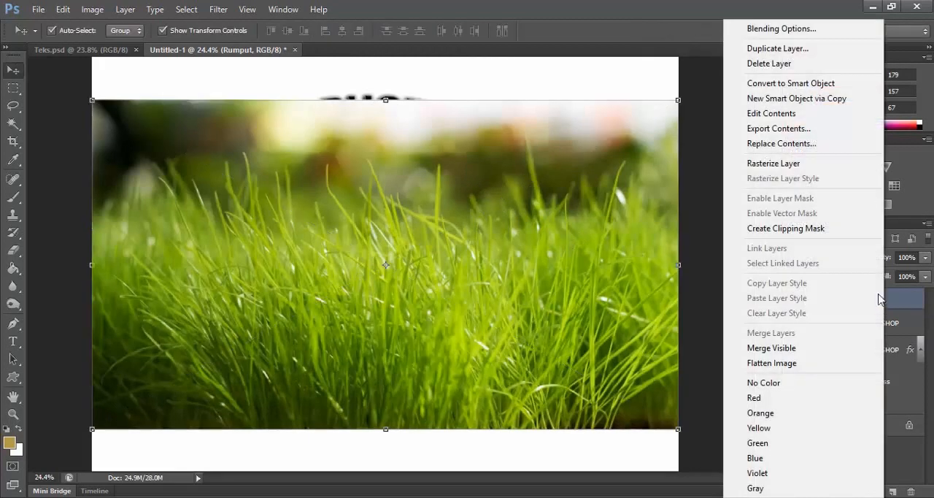
{"action": "left_click", "coordinate": [792, 164]}
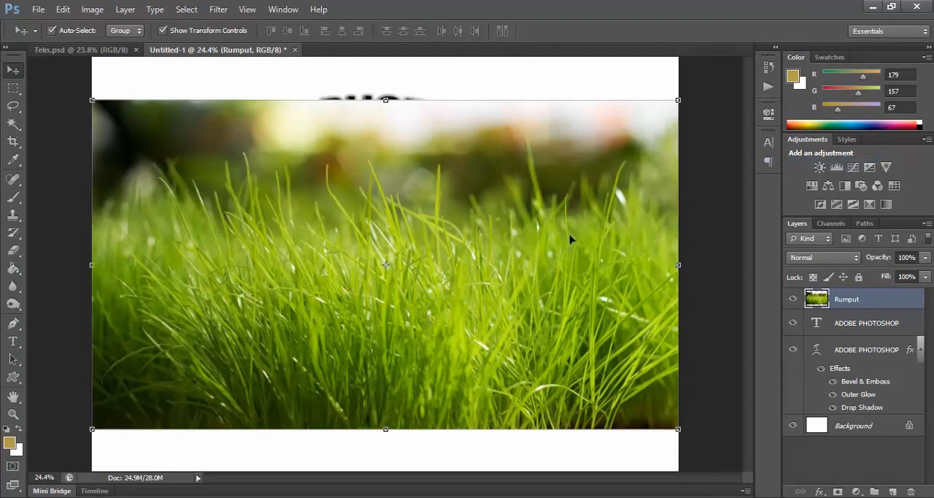
{"action": "left_click", "coordinate": [860, 326]}
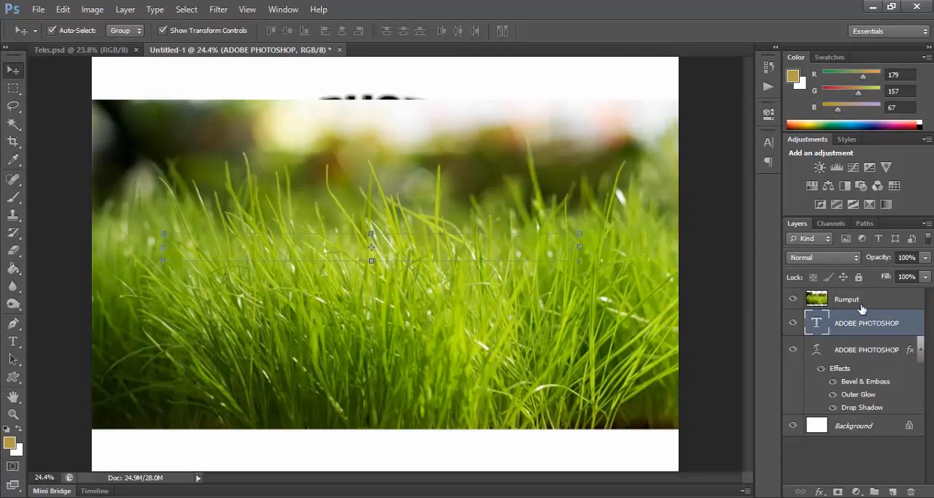
{"action": "left_click", "coordinate": [862, 305]}
{"action": "left_click", "coordinate": [858, 325]}
{"action": "left_click", "coordinate": [857, 303]}
{"action": "left_click", "coordinate": [859, 325]}
{"action": "left_click", "coordinate": [857, 304]}
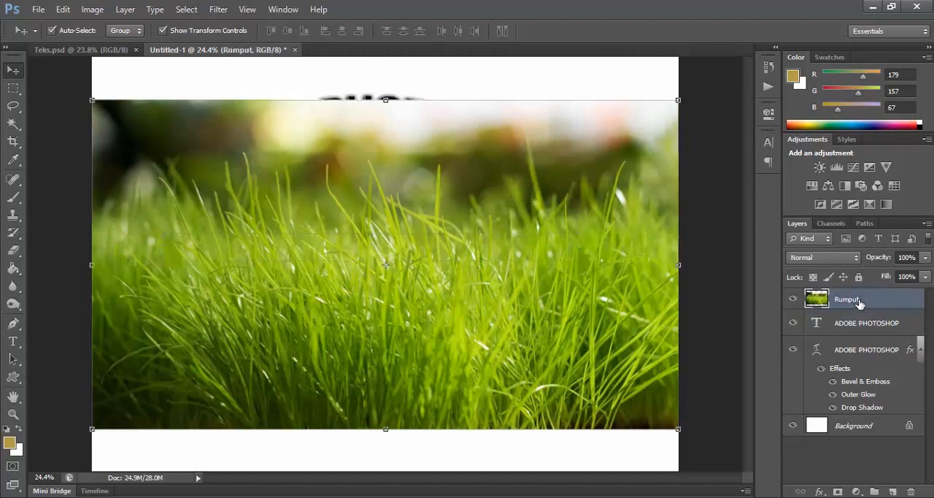
{"action": "left_click", "coordinate": [859, 325]}
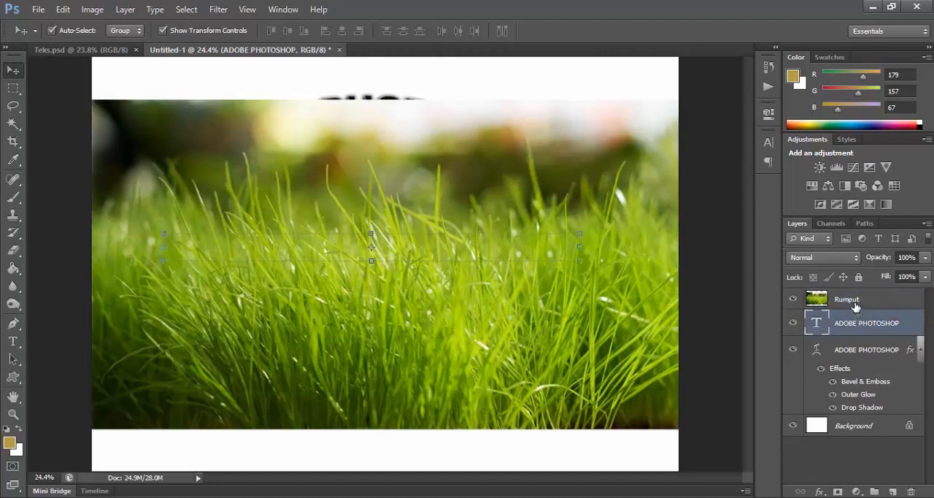
Step: Clip the Rumput layer to the straight "ADOBE PHOTOSHOP" text layer directly below it
{"action": "left_click", "coordinate": [857, 304]}
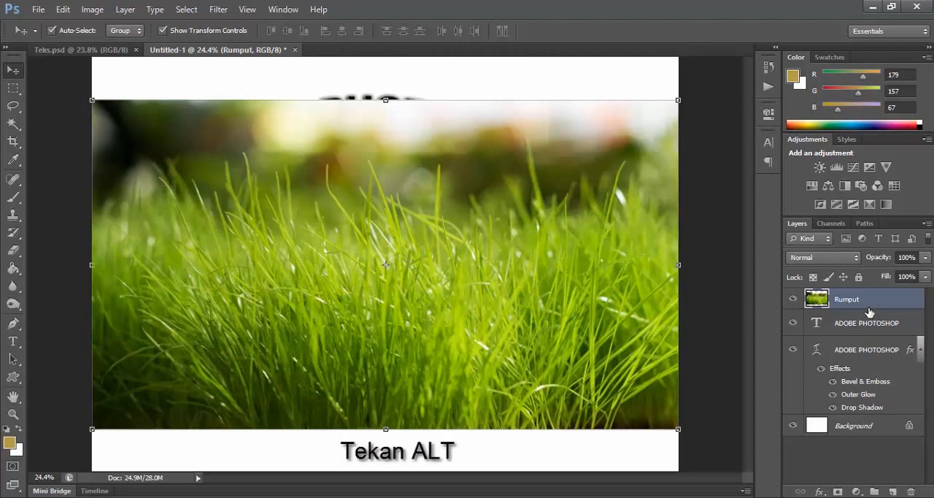
{"action": "key", "text": "alt"}
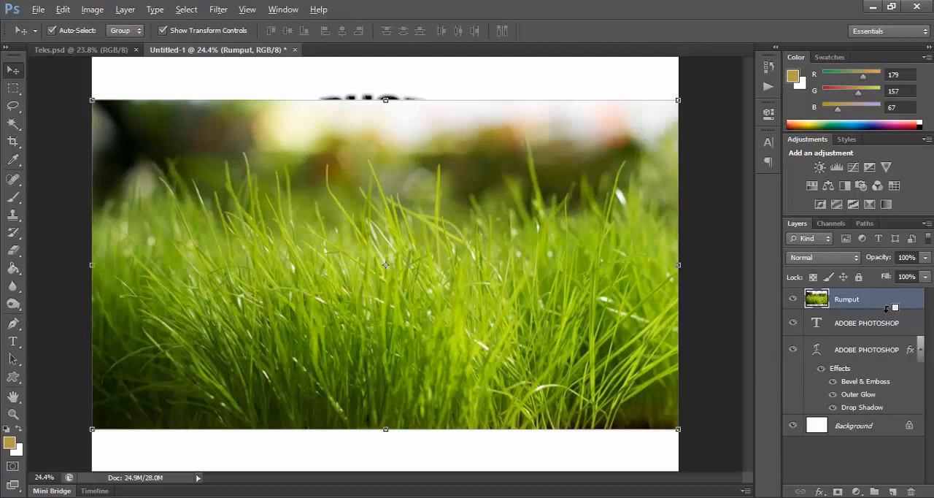
{"action": "left_click", "coordinate": [887, 309], "text": "alt"}
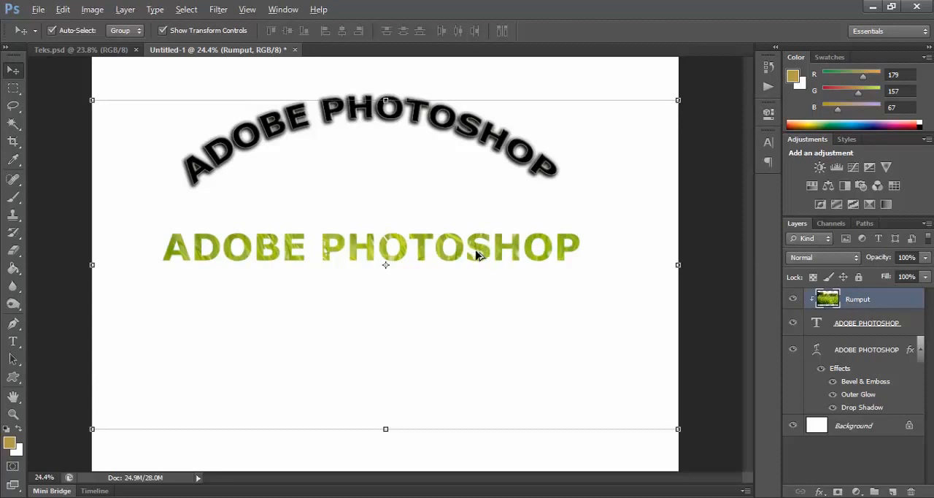
Step: Examine the grass texture inside the straight text at close range and in the full canvas view
{"action": "key", "text": "alt"}
{"action": "scroll", "coordinate": [475, 256], "scroll_direction": "up", "scroll_amount": 3}
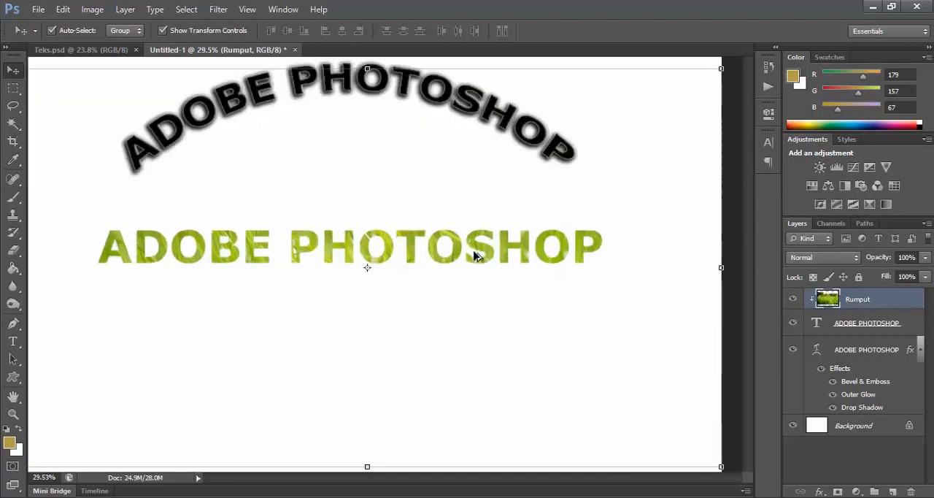
{"action": "scroll", "coordinate": [475, 255], "scroll_direction": "down", "scroll_amount": 3}
{"action": "scroll", "coordinate": [475, 256], "scroll_direction": "up", "scroll_amount": 6}
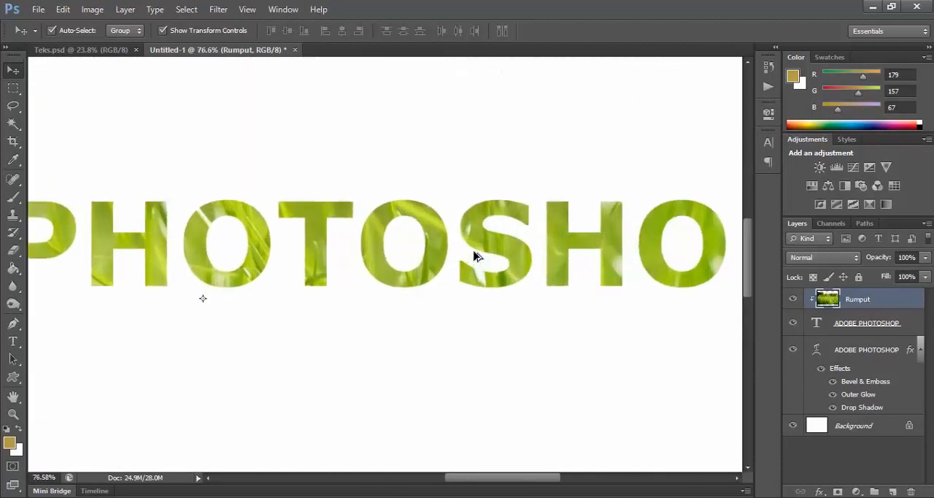
{"action": "scroll", "coordinate": [467, 254], "scroll_direction": "down", "scroll_amount": 4}
{"action": "scroll", "coordinate": [467, 255], "scroll_direction": "down", "scroll_amount": 2}
{"action": "scroll", "coordinate": [455, 255], "scroll_direction": "up", "scroll_amount": 5}
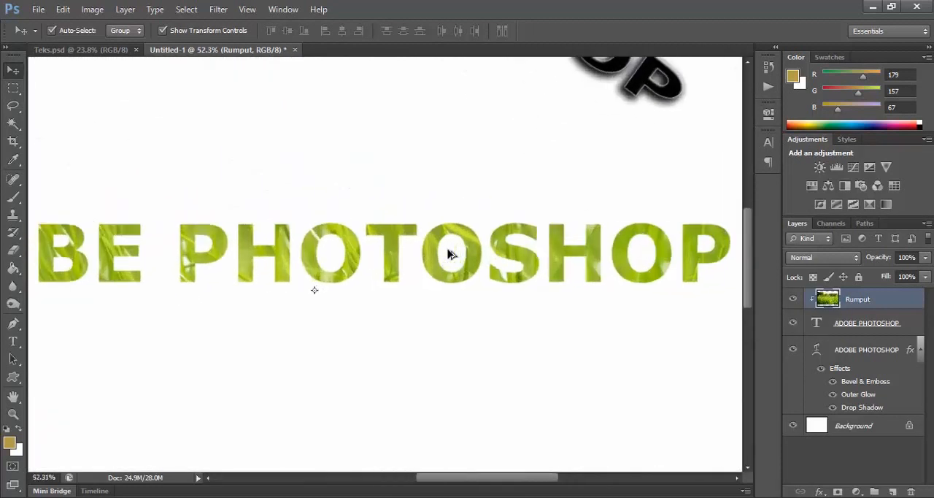
{"action": "scroll", "coordinate": [455, 255], "scroll_direction": "down", "scroll_amount": 4}
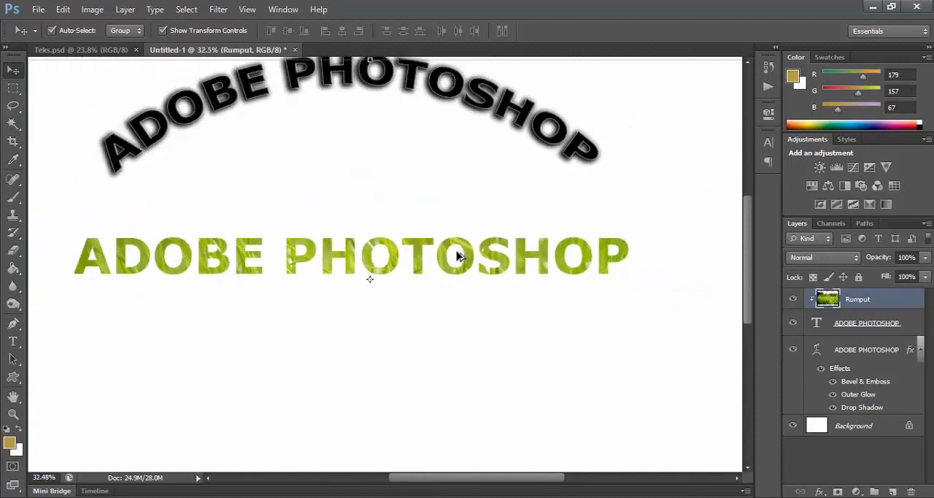
{"action": "scroll", "coordinate": [455, 254], "scroll_direction": "up", "scroll_amount": 2}
{"action": "scroll", "coordinate": [457, 255], "scroll_direction": "down", "scroll_amount": 4}
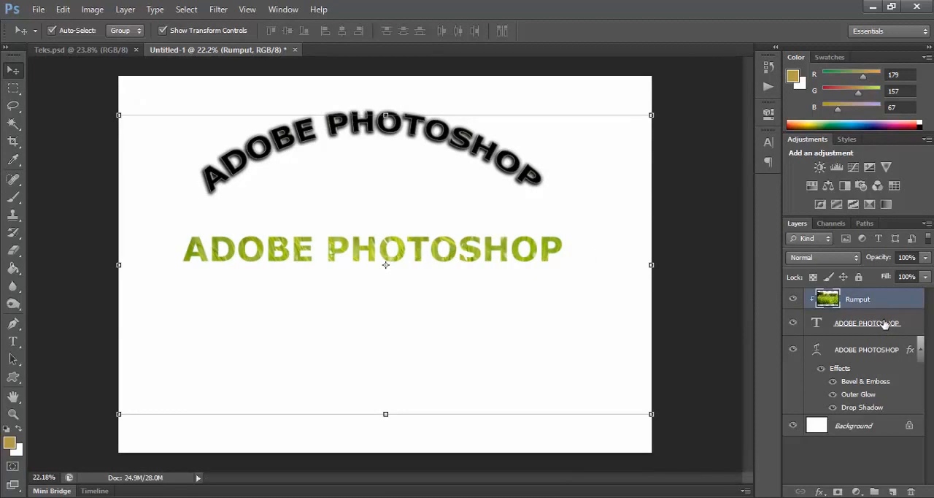
Step: Merge the Rumput layer with the straight text layer and rename the merged layer "Teks"
{"action": "left_click", "coordinate": [907, 327], "text": "shift"}
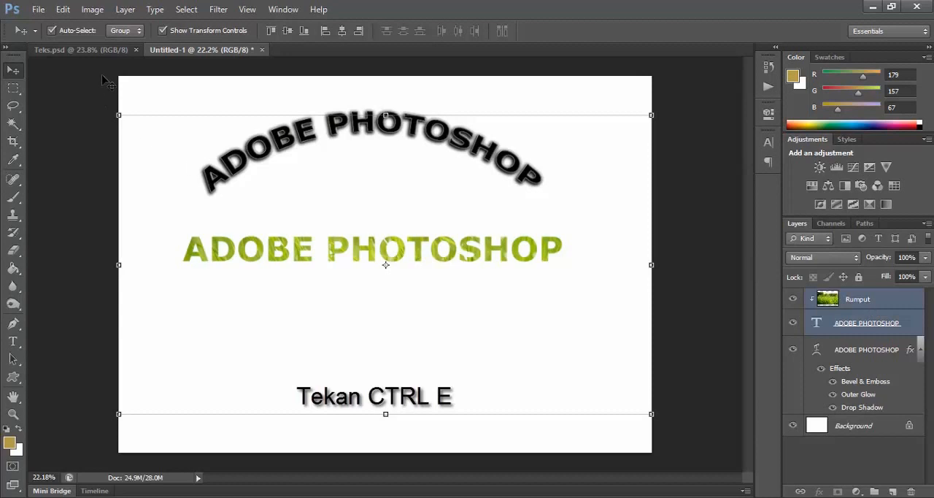
{"action": "left_click", "coordinate": [125, 11]}
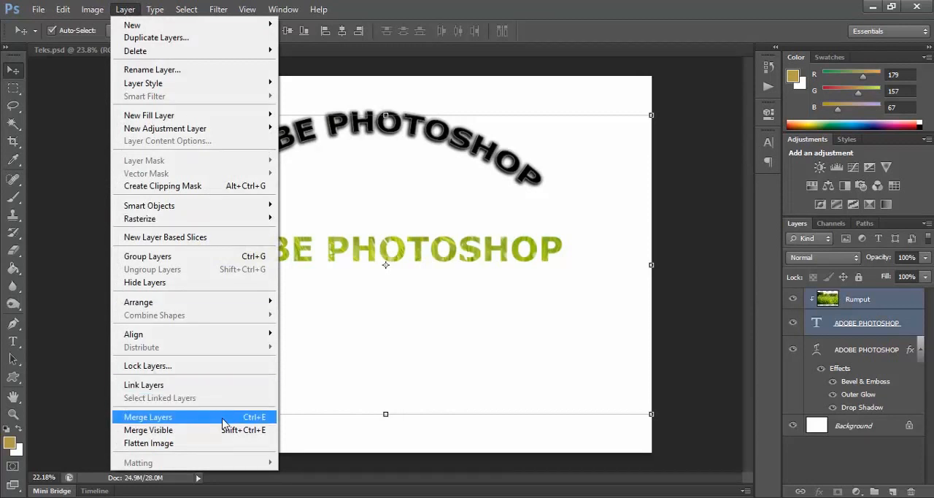
{"action": "left_click", "coordinate": [224, 421]}
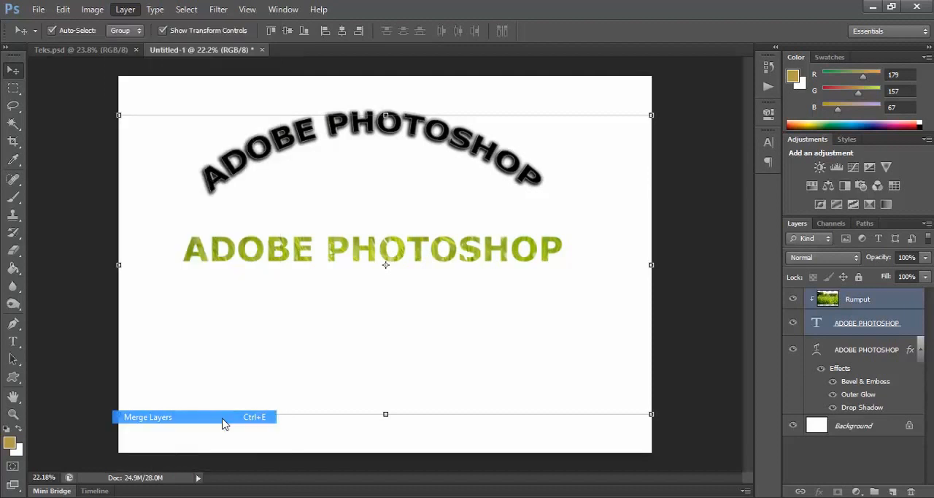
{"action": "double_click", "coordinate": [849, 300]}
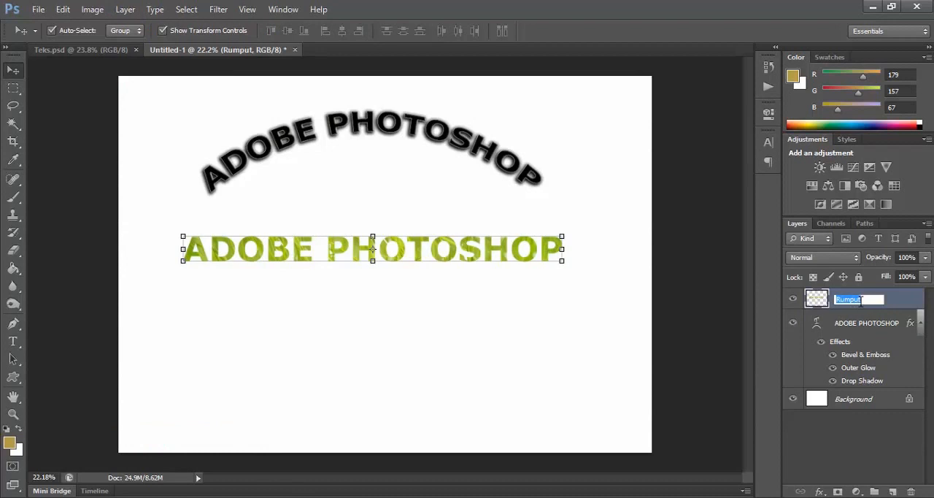
{"action": "type", "text": "Teks"}
{"action": "key", "text": "Return"}
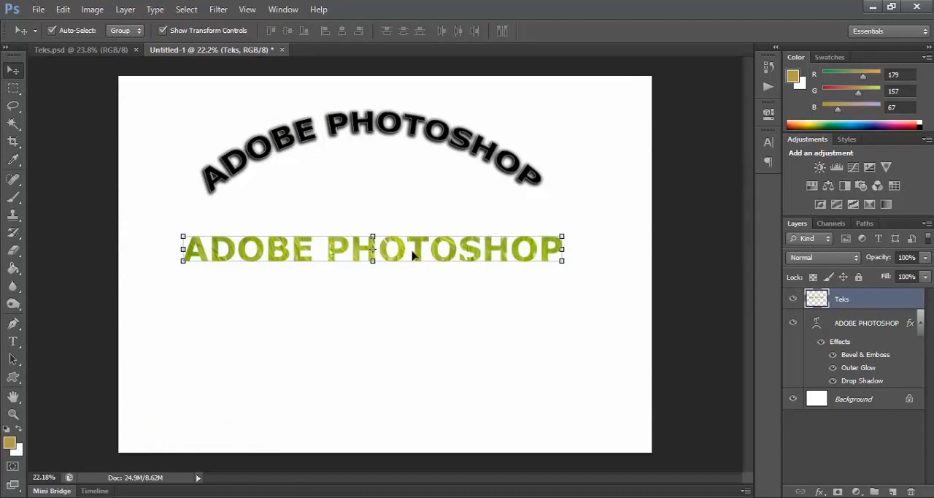
Step: Shift the grass-filled text slightly and give it a drop shadow with 100% opacity, 12 px distance, 8% spread and 10 px size
{"action": "left_click_drag", "start_coordinate": [420, 265], "coordinate": [425, 251]}
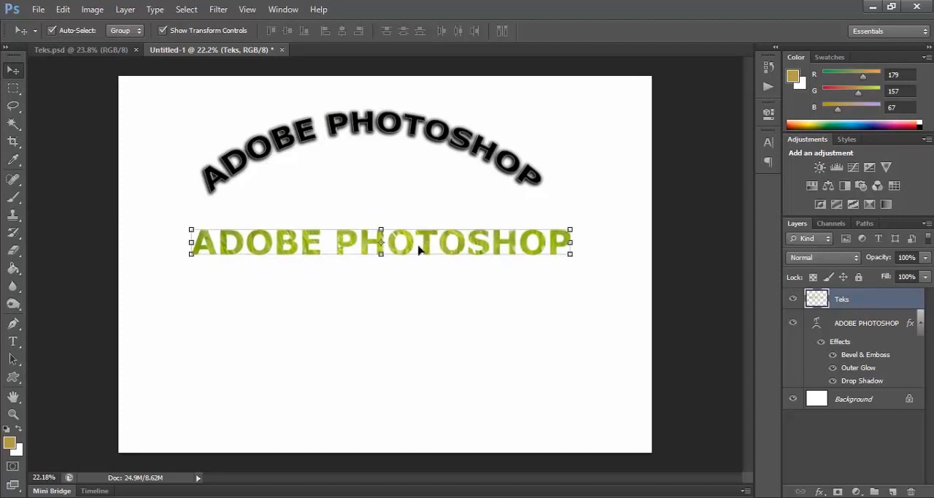
{"action": "right_click", "coordinate": [880, 305]}
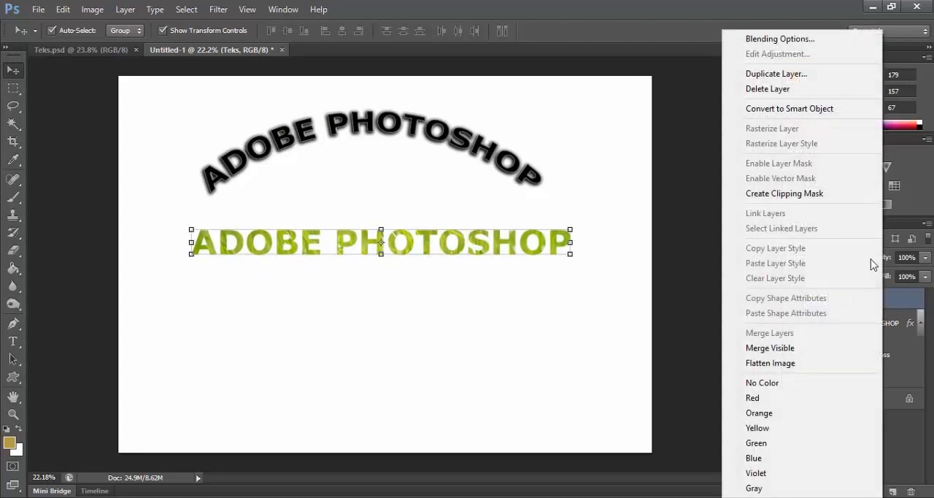
{"action": "left_click", "coordinate": [780, 38]}
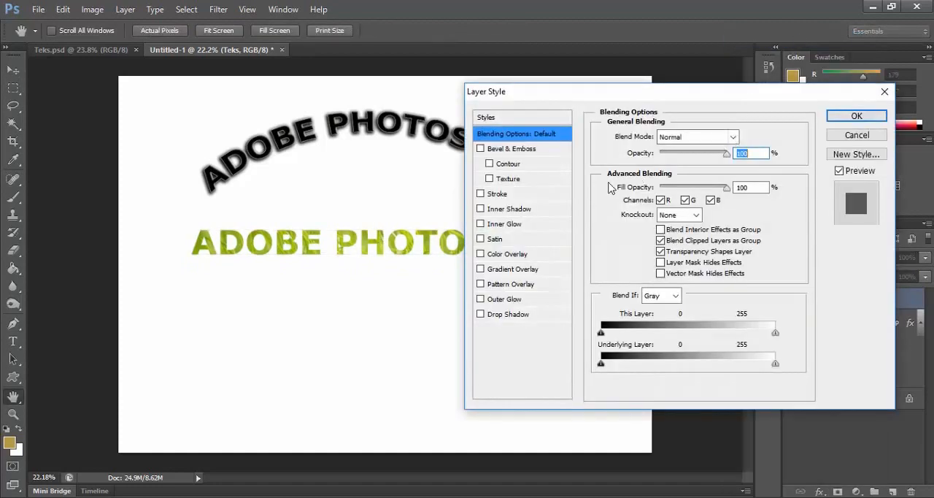
{"action": "left_click", "coordinate": [490, 318]}
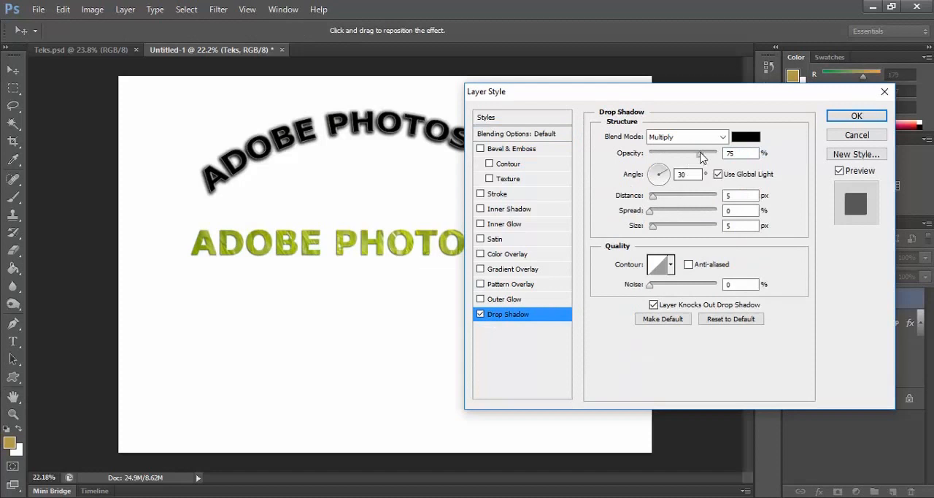
{"action": "left_click_drag", "start_coordinate": [700, 155], "coordinate": [719, 159]}
{"action": "left_click_drag", "start_coordinate": [654, 226], "coordinate": [658, 196]}
{"action": "left_click", "coordinate": [652, 211]}
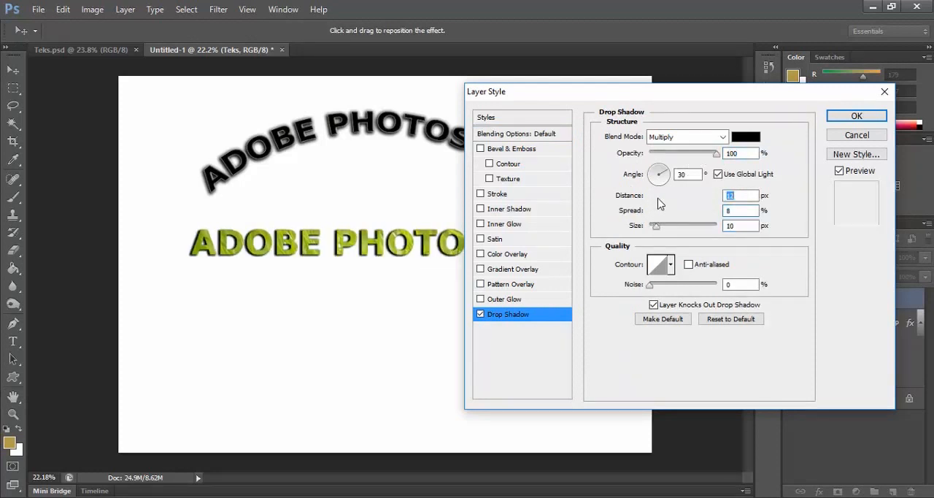
{"action": "left_click", "coordinate": [857, 116]}
Step: Move the grass-filled text slightly upward, closer to the arched text
{"action": "scroll", "coordinate": [346, 239], "scroll_direction": "up", "scroll_amount": 4}
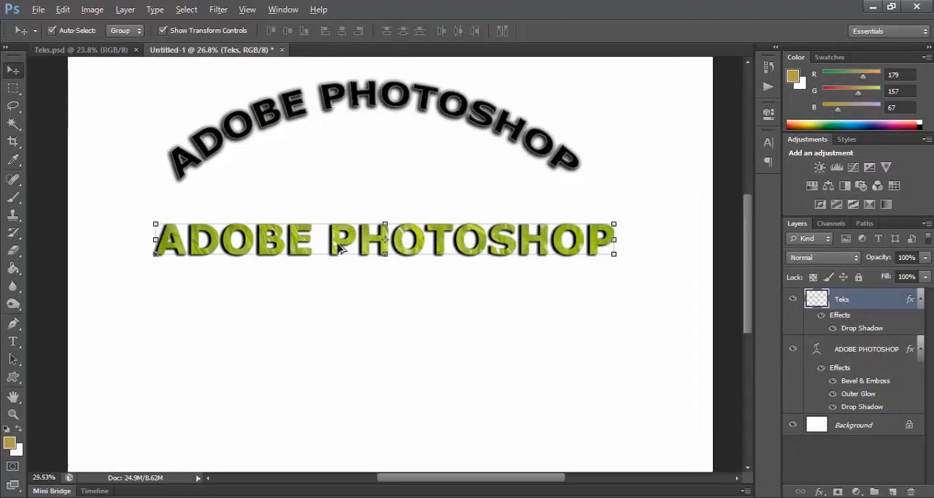
{"action": "scroll", "coordinate": [339, 248], "scroll_direction": "down", "scroll_amount": 3}
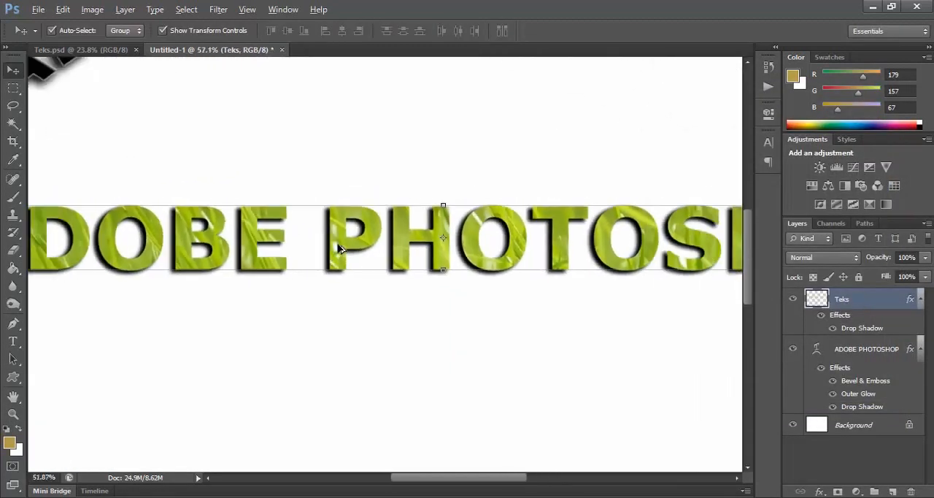
{"action": "scroll", "coordinate": [339, 248], "scroll_direction": "down", "scroll_amount": 2}
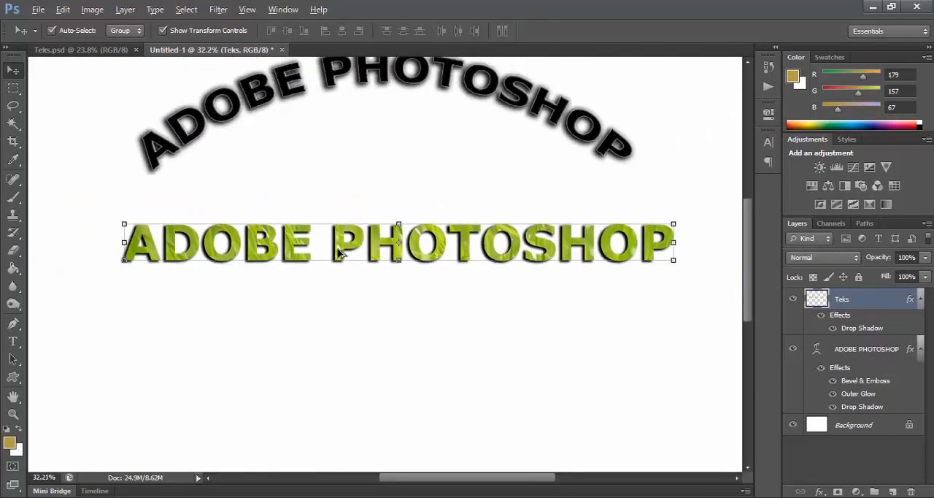
{"action": "scroll", "coordinate": [351, 251], "scroll_direction": "up", "scroll_amount": 3}
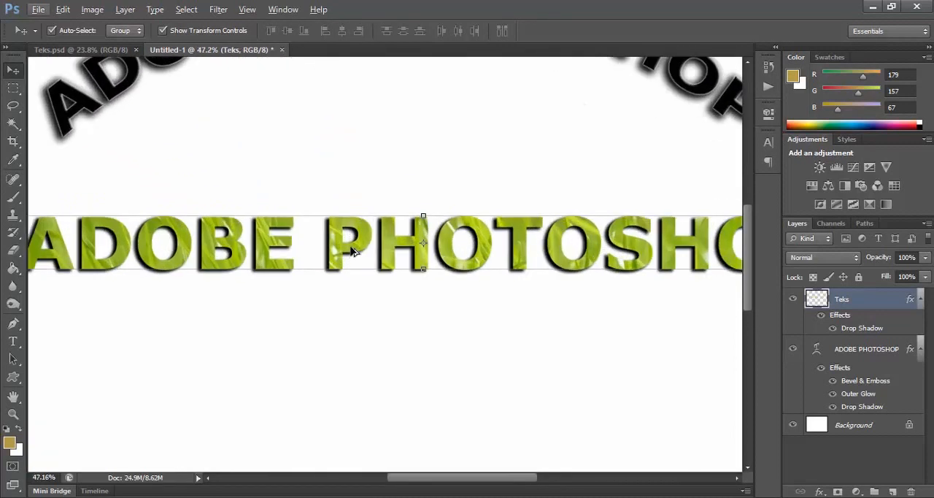
{"action": "scroll", "coordinate": [350, 251], "scroll_direction": "down", "scroll_amount": 3}
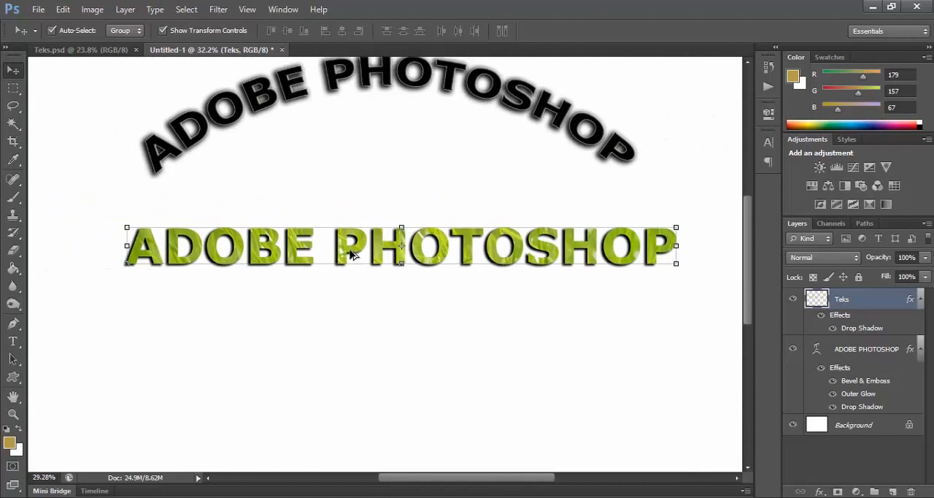
{"action": "scroll", "coordinate": [350, 252], "scroll_direction": "down", "scroll_amount": 1}
{"action": "left_click", "coordinate": [401, 279]}
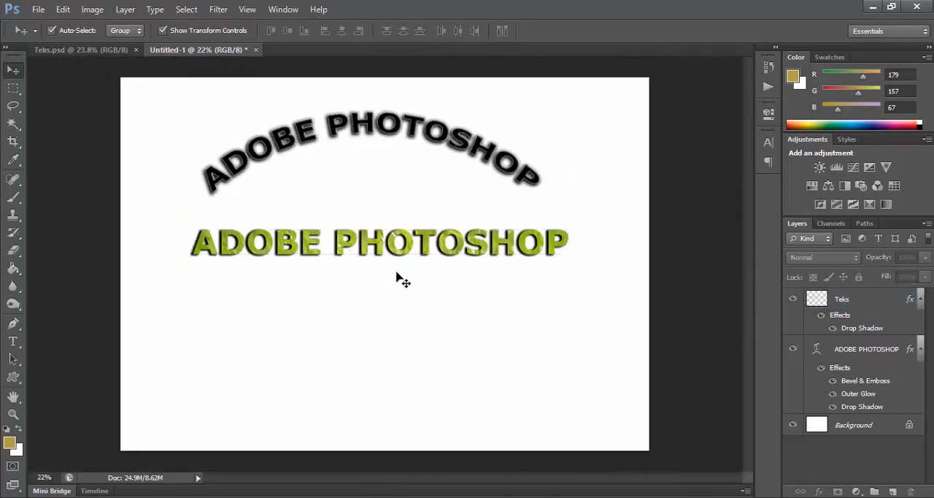
{"action": "left_click_drag", "start_coordinate": [372, 248], "coordinate": [369, 240]}
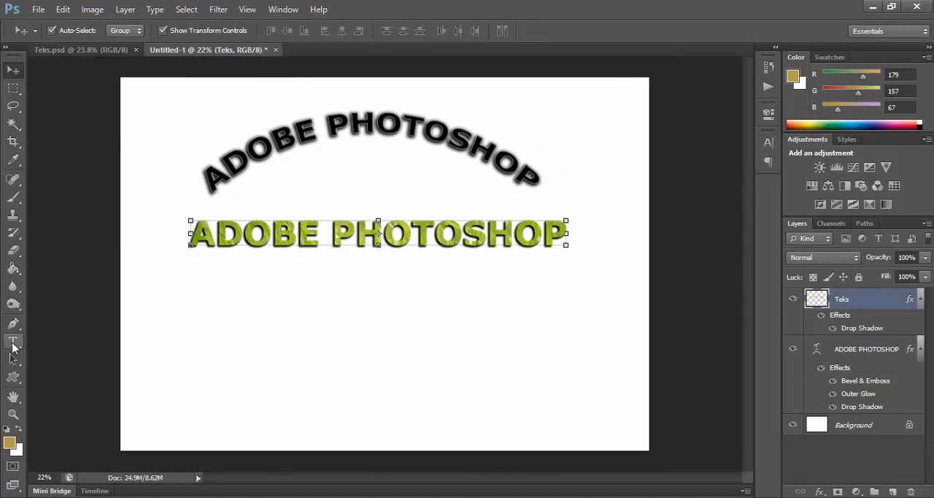
Step: Write "ADOBE PHOTOSHOP" with the Vertical Type tool in the blank margin left of the arched text
{"action": "left_click", "coordinate": [13, 342]}
{"action": "right_click", "coordinate": [13, 345]}
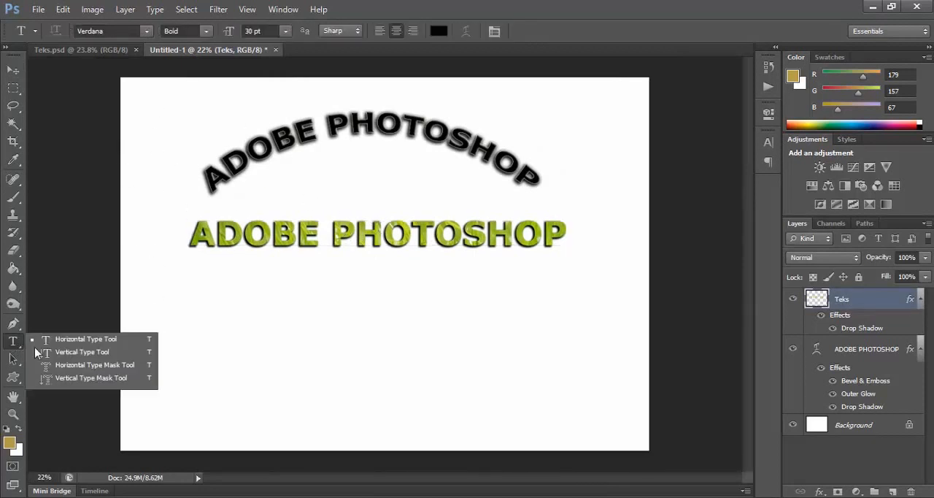
{"action": "left_click", "coordinate": [88, 353]}
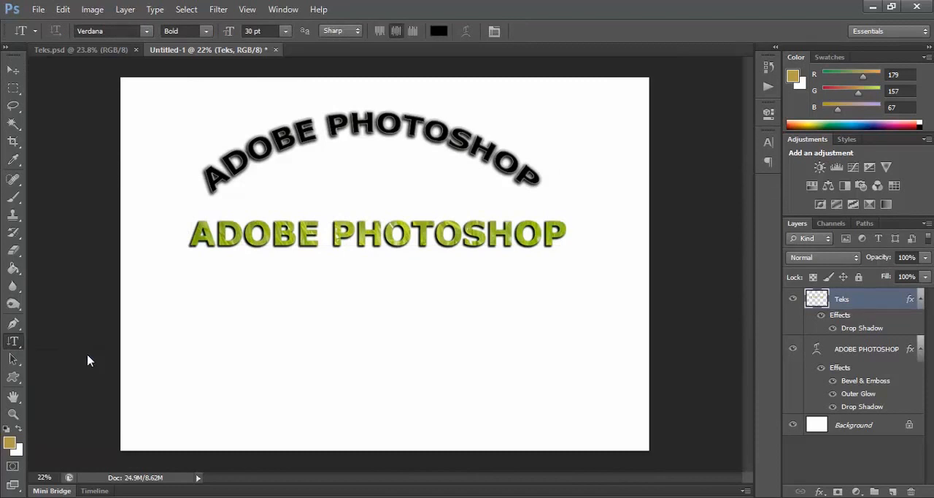
{"action": "left_click", "coordinate": [154, 198]}
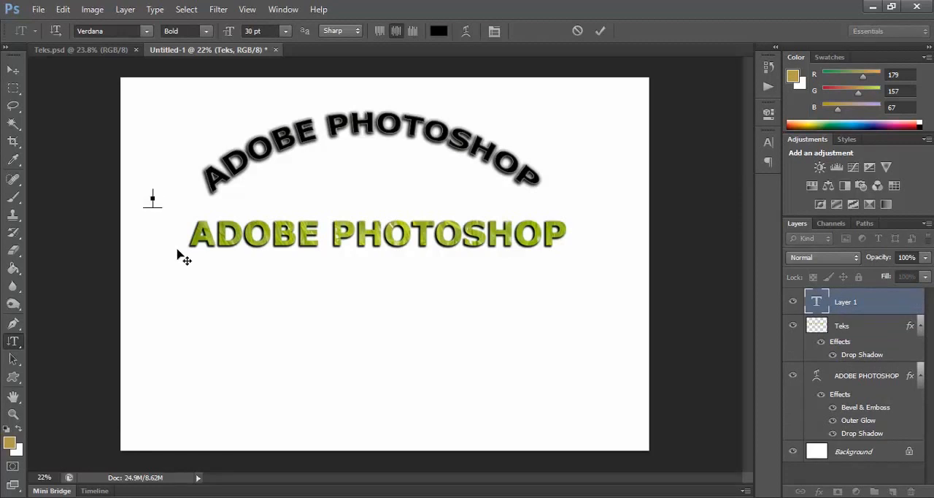
{"action": "type", "text": "ADOBE P"}
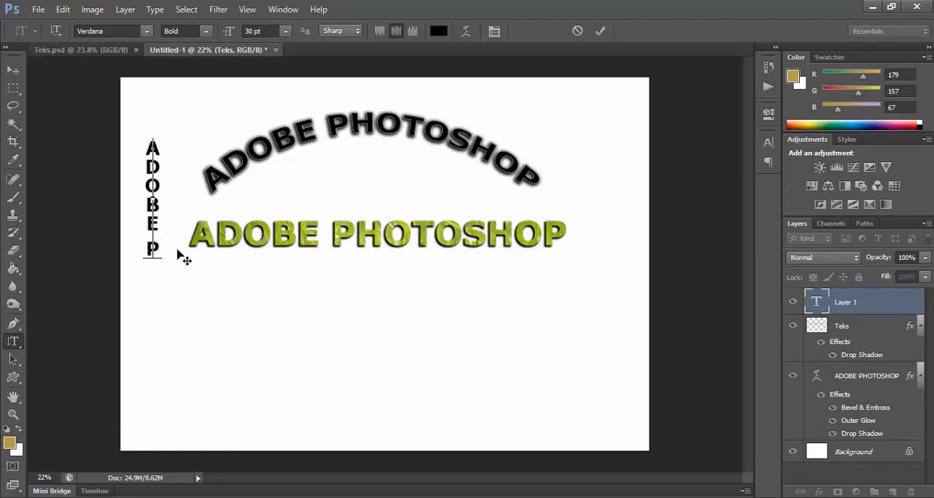
{"action": "type", "text": "HOTOSHO"}
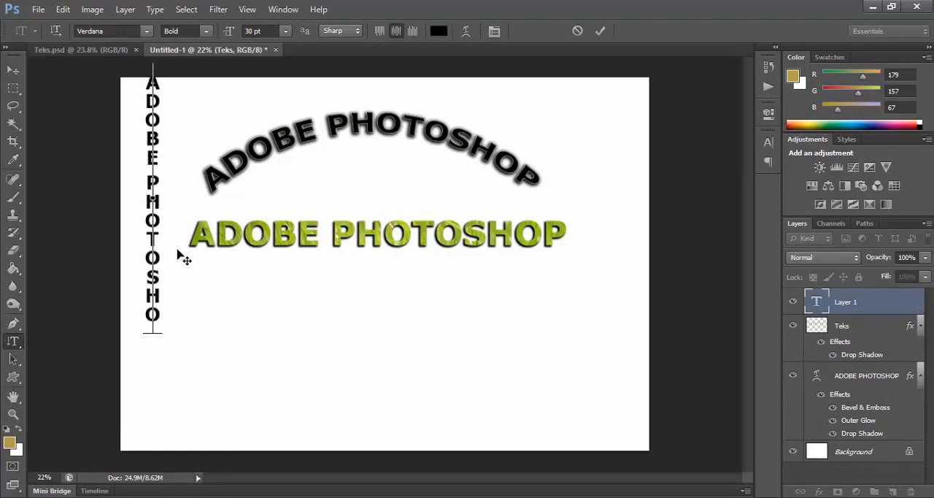
{"action": "type", "text": "P"}
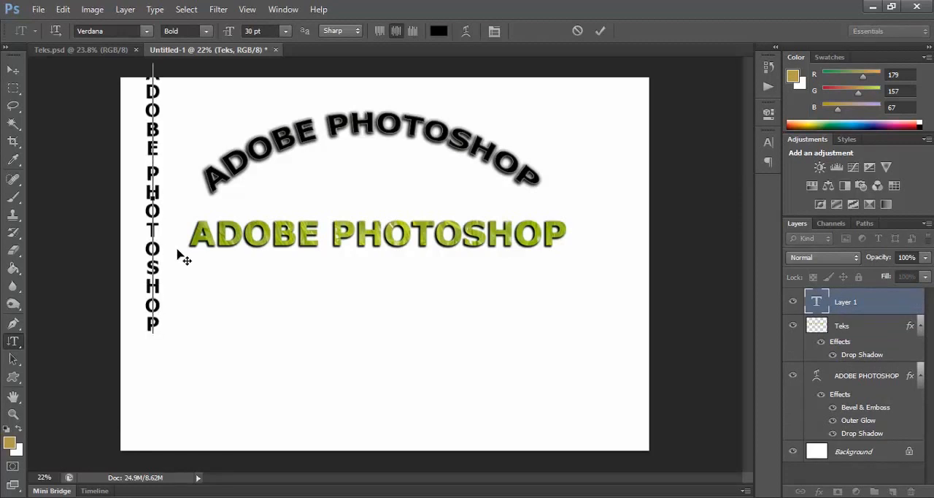
Step: Move the vertical text down until the whole word column fits on the canvas beside the other texts, and deselect it
{"action": "left_click", "coordinate": [9, 71]}
{"action": "left_click_drag", "start_coordinate": [153, 128], "coordinate": [154, 197]}
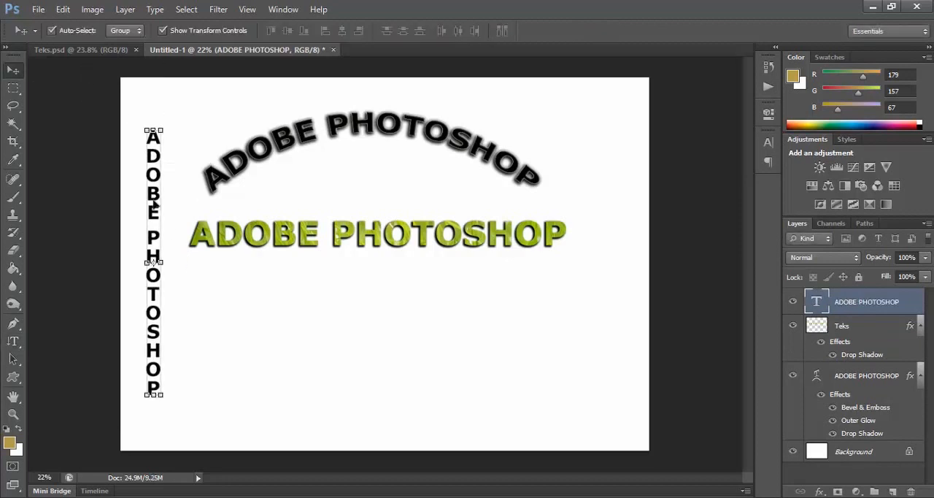
{"action": "left_click", "coordinate": [187, 165]}
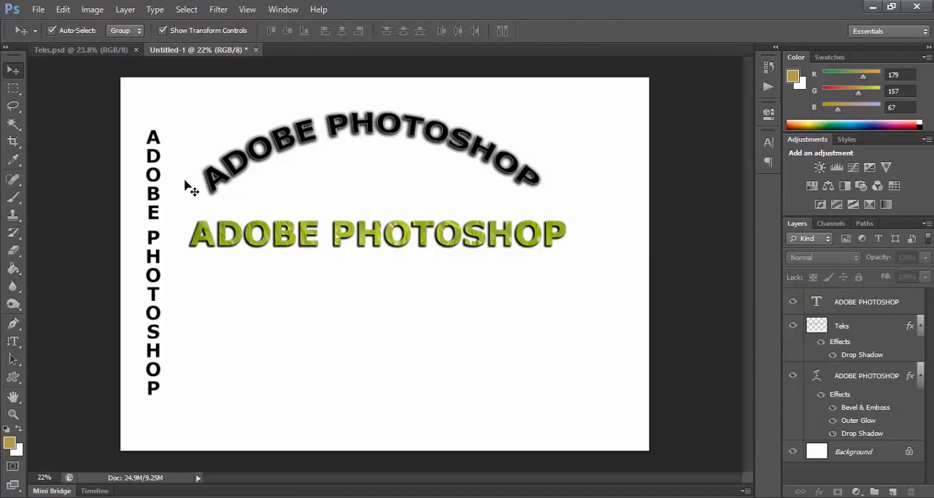
Step: Create a horizontal paragraph text box below the grass-filled text and fill it with "Adobe Photoshopasdakfajkfjaksfaf"
{"action": "left_click", "coordinate": [16, 347]}
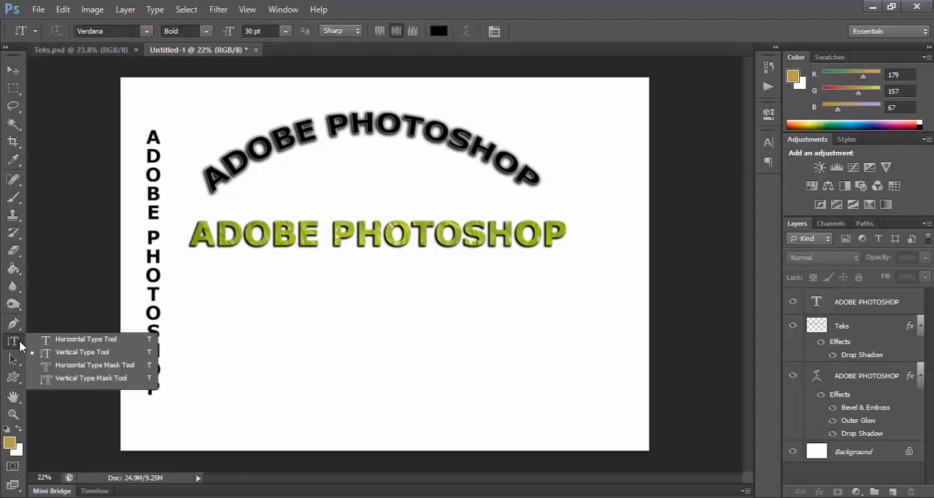
{"action": "left_click", "coordinate": [74, 341]}
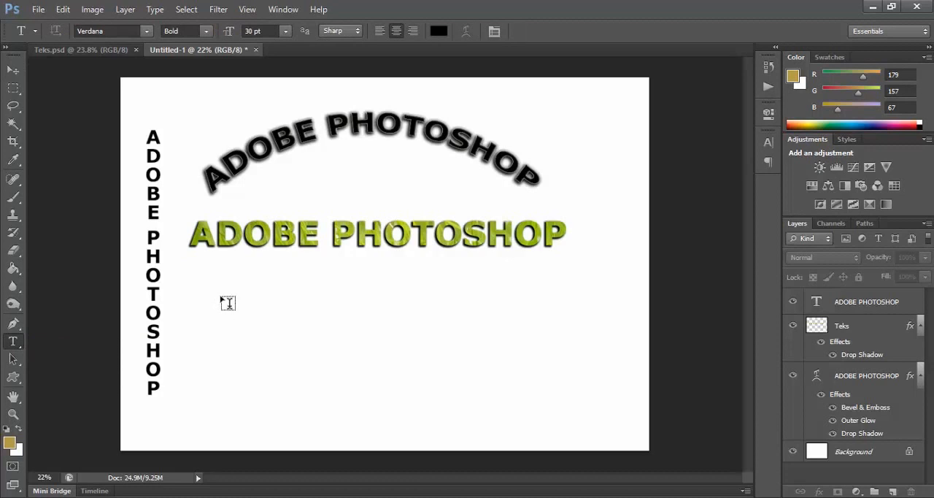
{"action": "left_click_drag", "start_coordinate": [222, 298], "coordinate": [368, 379]}
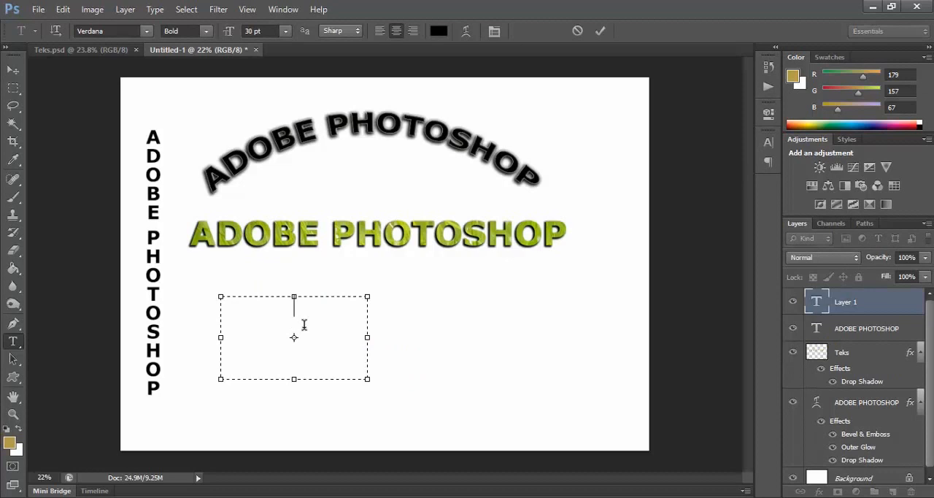
{"action": "type", "text": "Adobe"}
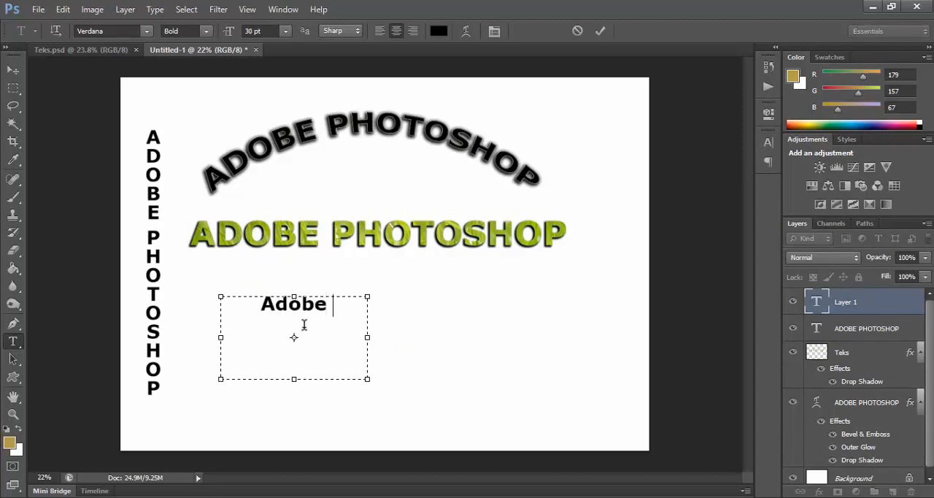
{"action": "type", "text": " Photoshop"}
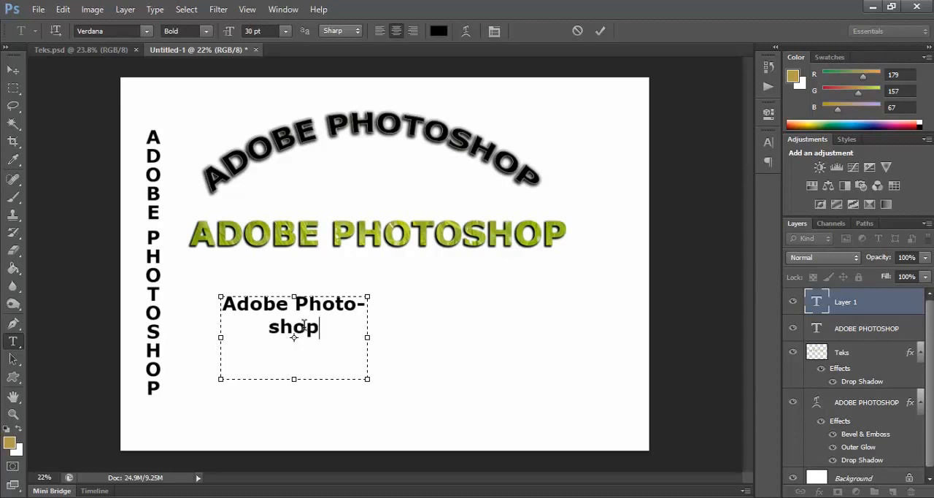
{"action": "type", "text": "asdakfajkfjaksfaf"}
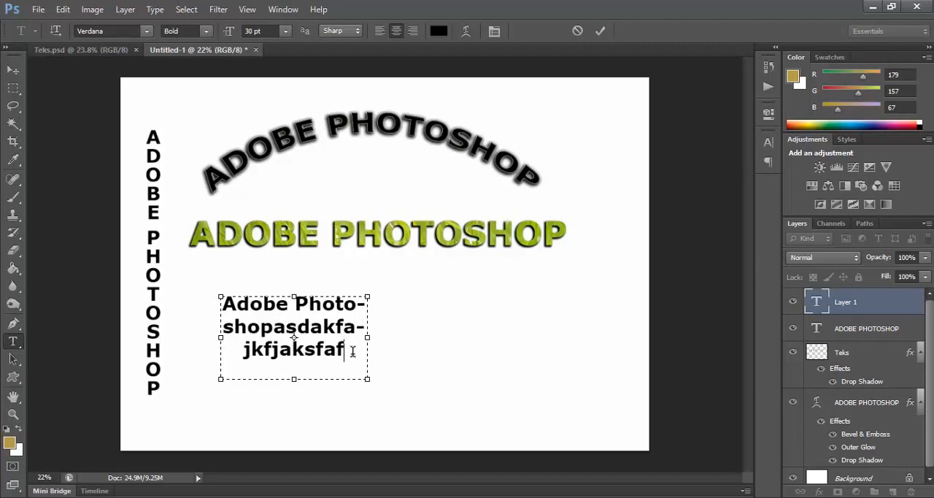
Step: Try justifying the whole paragraph with its last line left, centred and right, settle on left alignment, and show the character settings
{"action": "left_click_drag", "start_coordinate": [352, 352], "coordinate": [221, 300]}
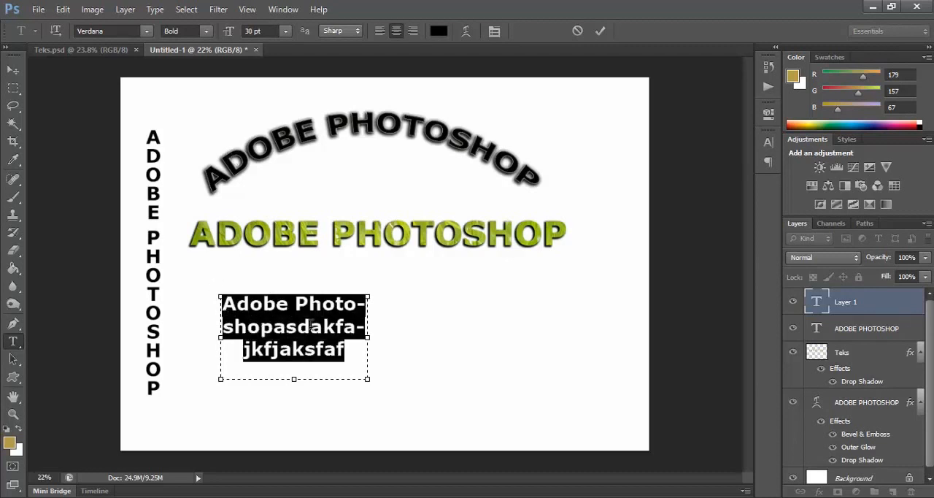
{"action": "left_click", "coordinate": [281, 10]}
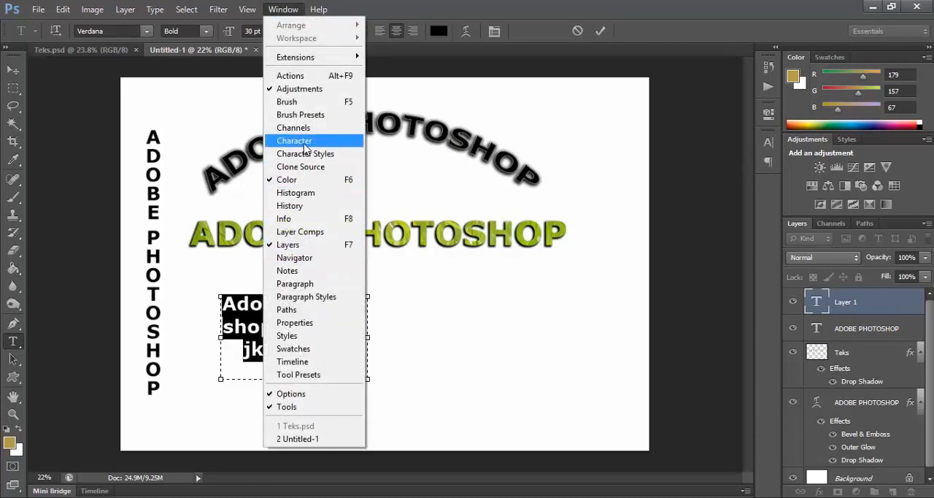
{"action": "left_click", "coordinate": [296, 283]}
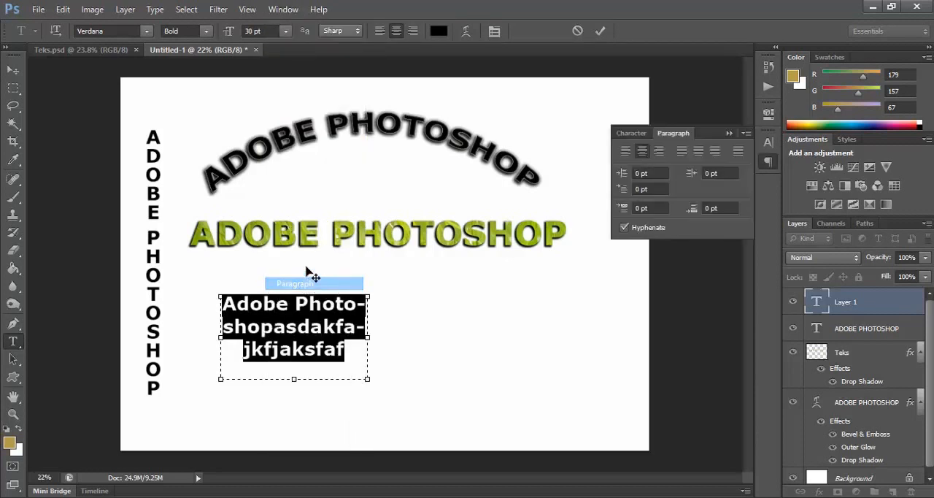
{"action": "left_click", "coordinate": [769, 142]}
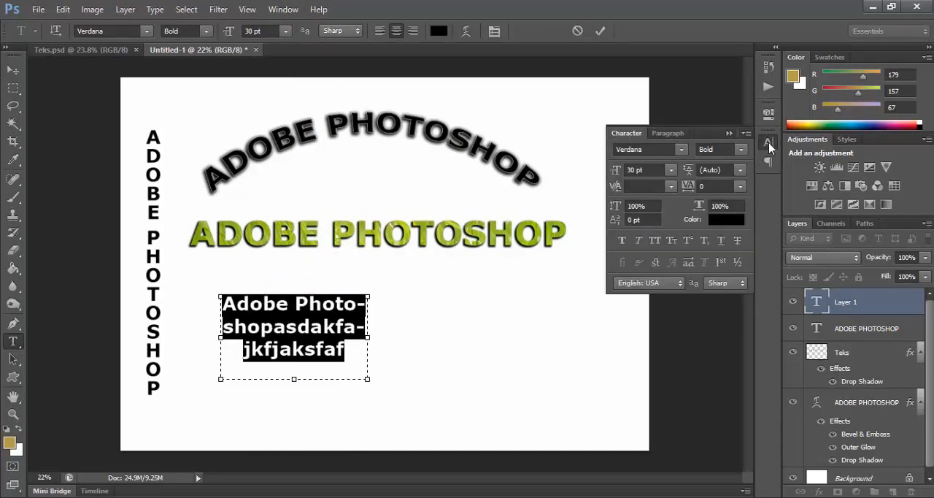
{"action": "left_click", "coordinate": [665, 135]}
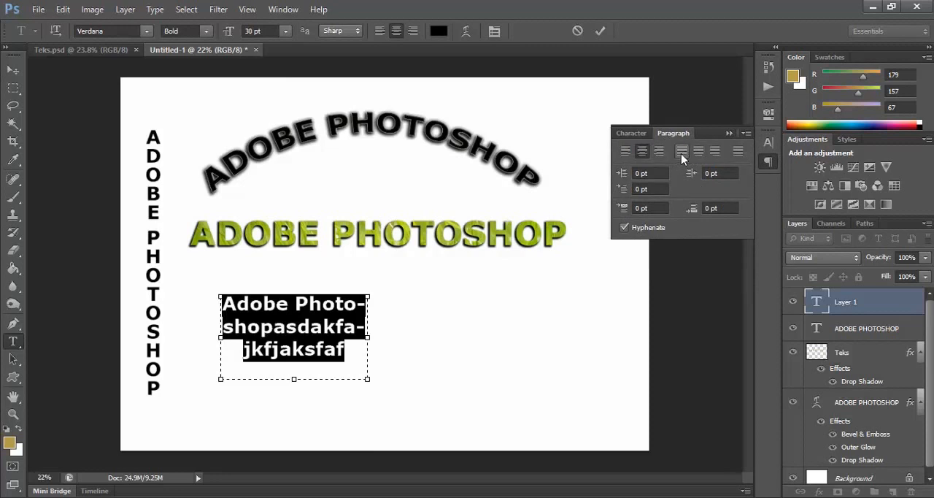
{"action": "left_click", "coordinate": [682, 152]}
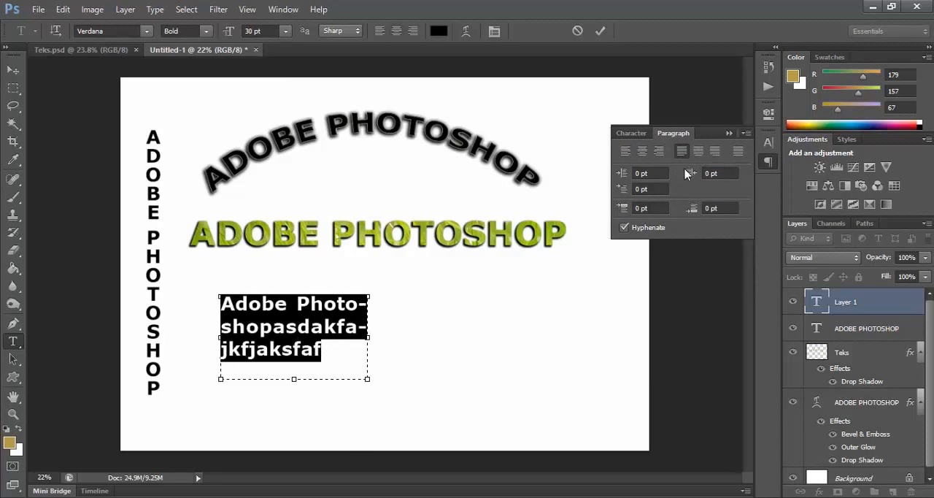
{"action": "left_click", "coordinate": [699, 152]}
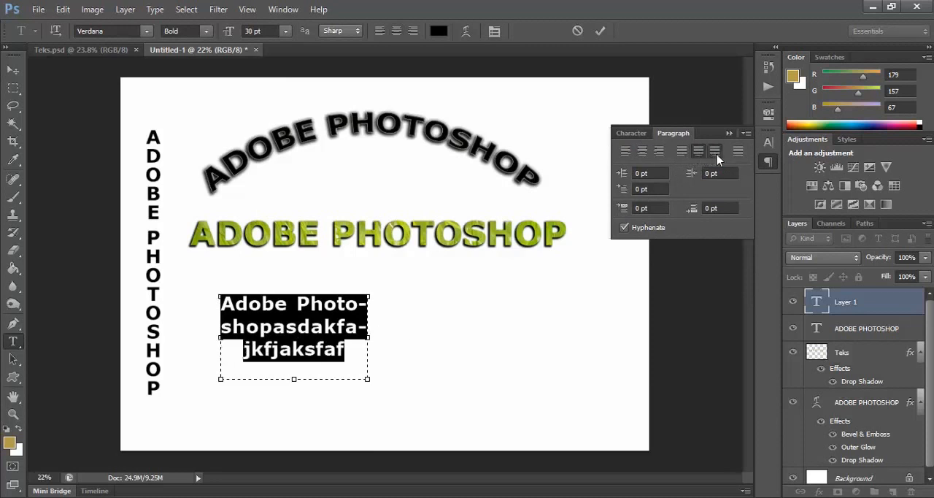
{"action": "left_click", "coordinate": [717, 152]}
{"action": "left_click", "coordinate": [626, 151]}
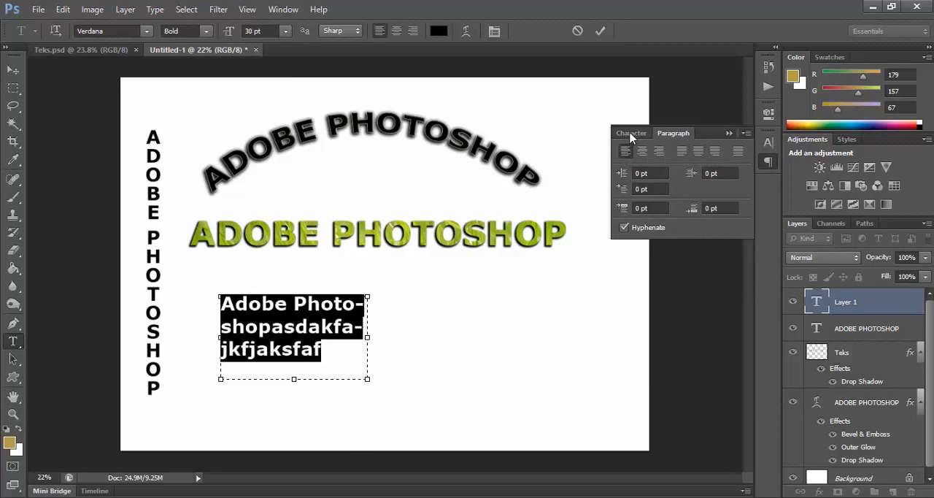
{"action": "left_click", "coordinate": [631, 134]}
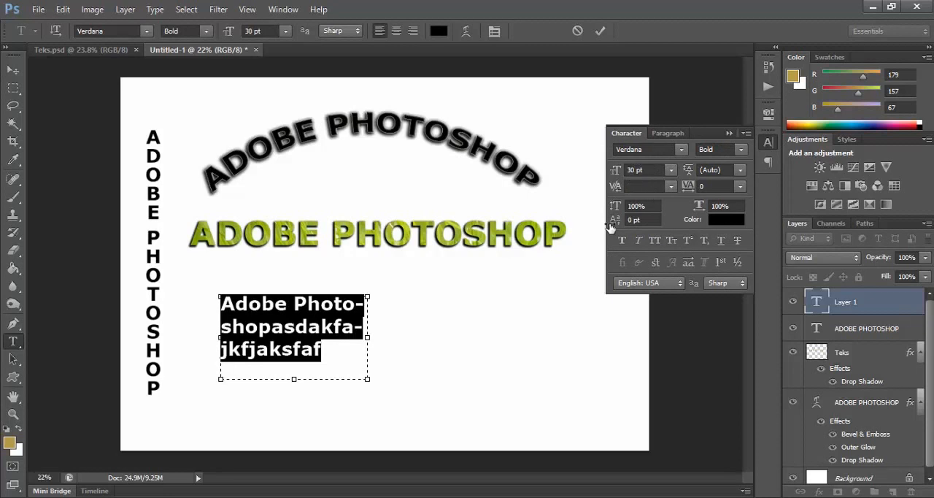
Step: Close the character settings, commit the paragraph text and deselect it
{"action": "left_click", "coordinate": [729, 133]}
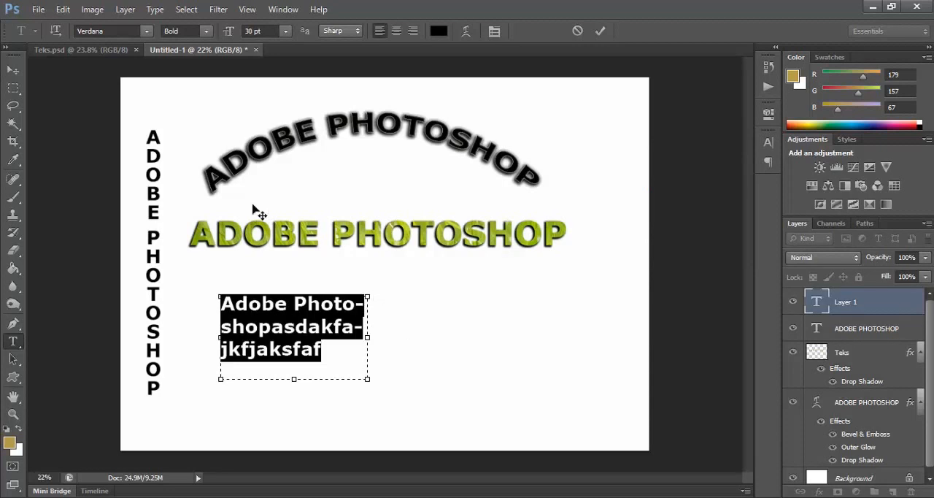
{"action": "left_click", "coordinate": [14, 71]}
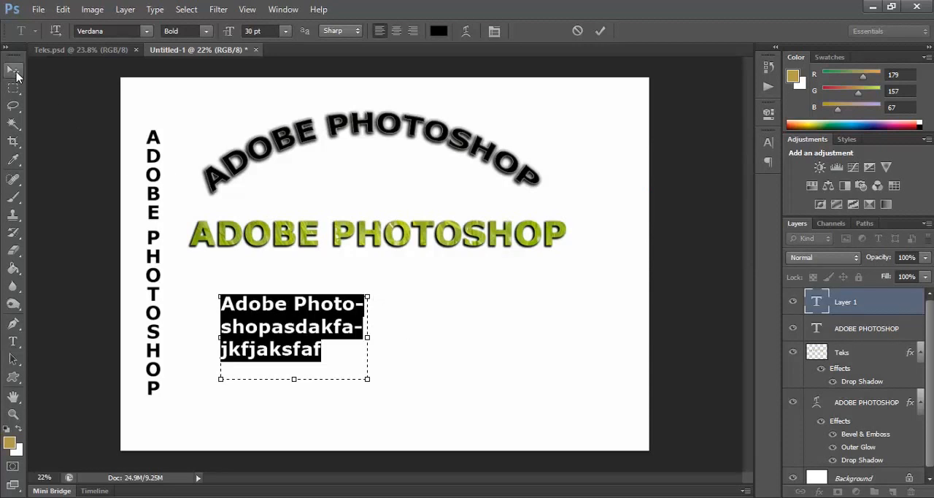
{"action": "left_click", "coordinate": [184, 328]}
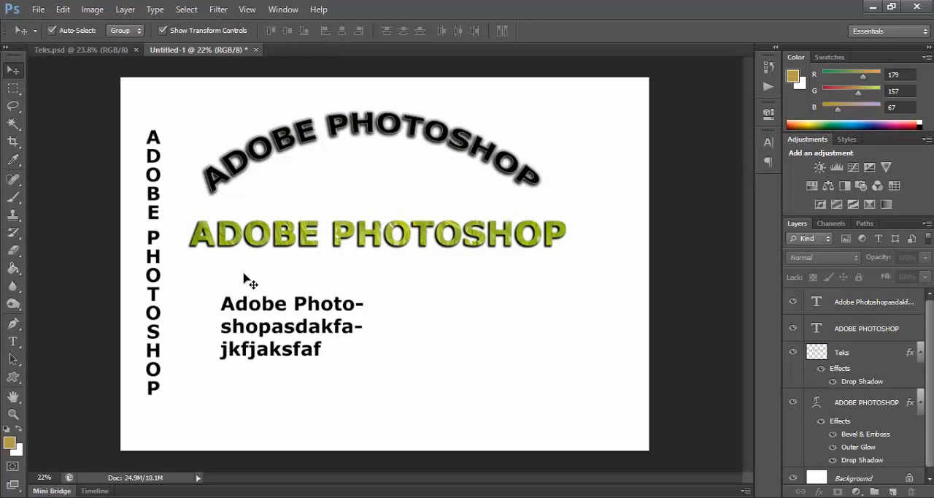
{"action": "left_click", "coordinate": [15, 345]}
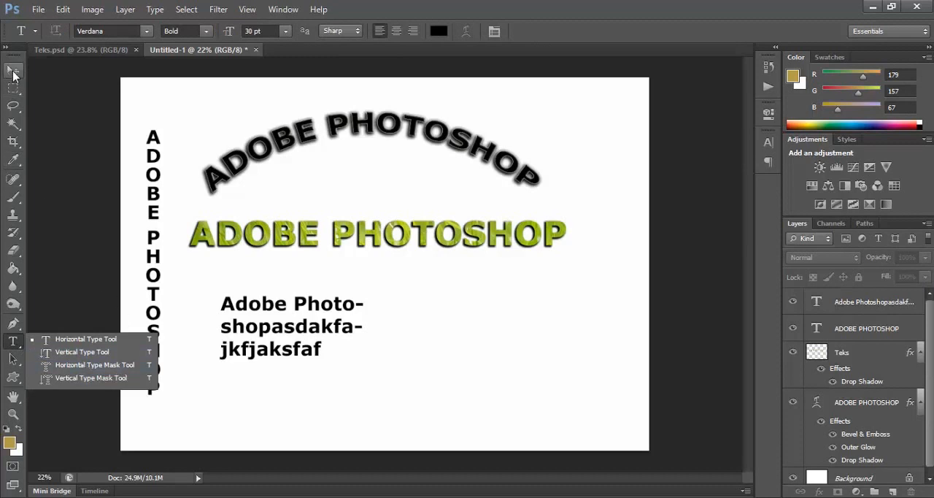
{"action": "left_click", "coordinate": [14, 73]}
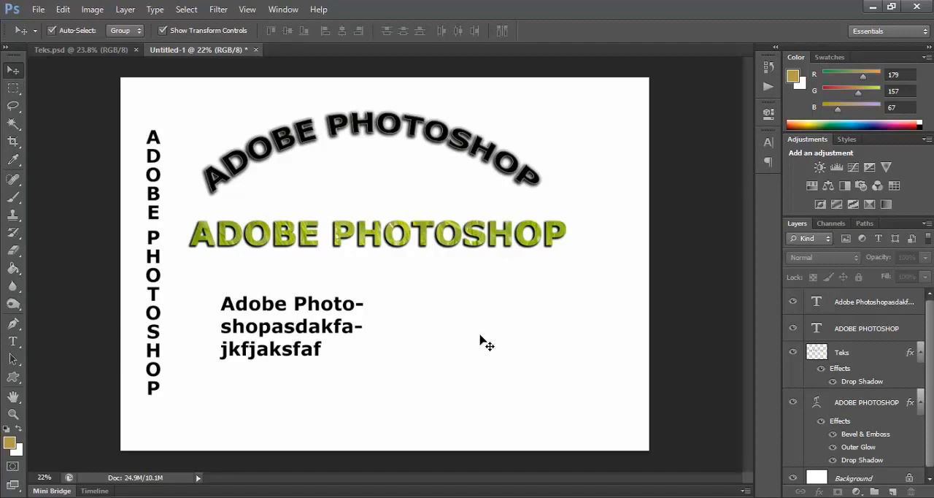
Step: Fill the Background layer with the foreground colour cfb758 using the Paint Bucket
{"action": "left_click", "coordinate": [851, 482]}
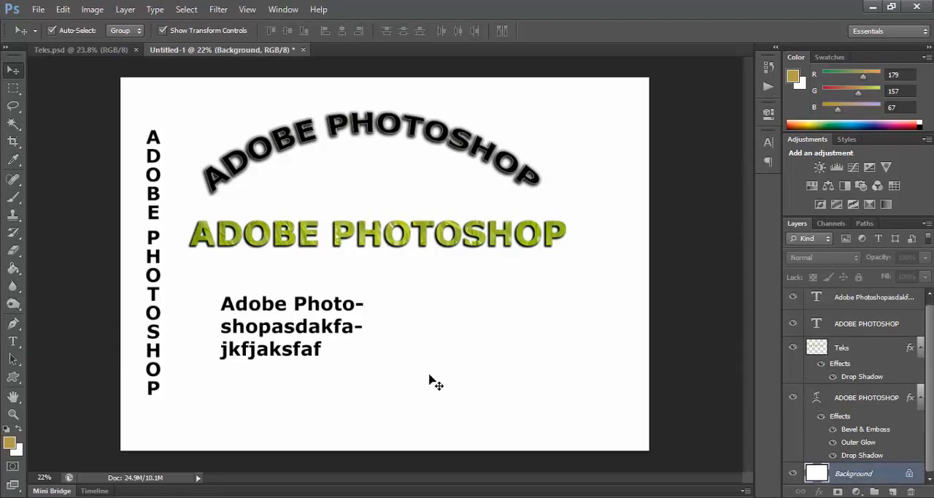
{"action": "left_click", "coordinate": [8, 441]}
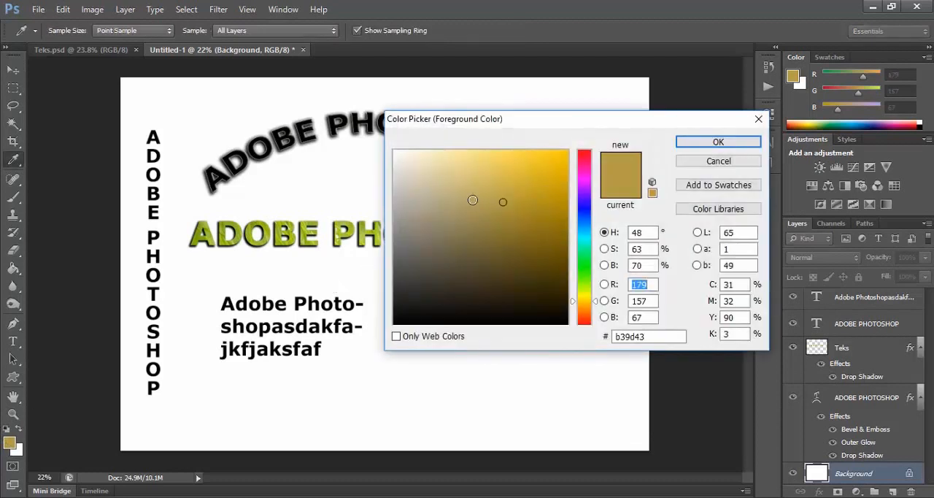
{"action": "left_click", "coordinate": [485, 184]}
{"action": "mouse_move", "coordinate": [486, 184]}
{"action": "left_mouse_down"}
{"action": "mouse_move", "coordinate": [492, 171]}
{"action": "mouse_move", "coordinate": [494, 184]}
{"action": "left_mouse_up"}
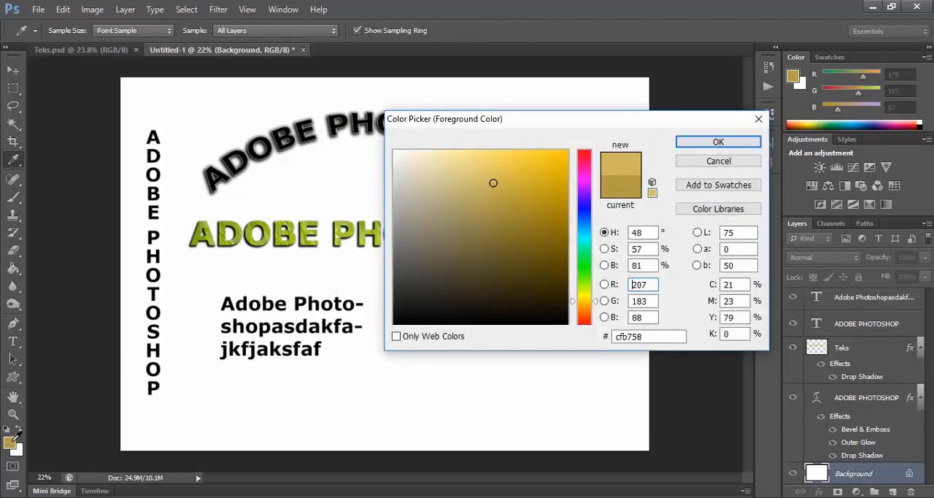
{"action": "left_click", "coordinate": [695, 142]}
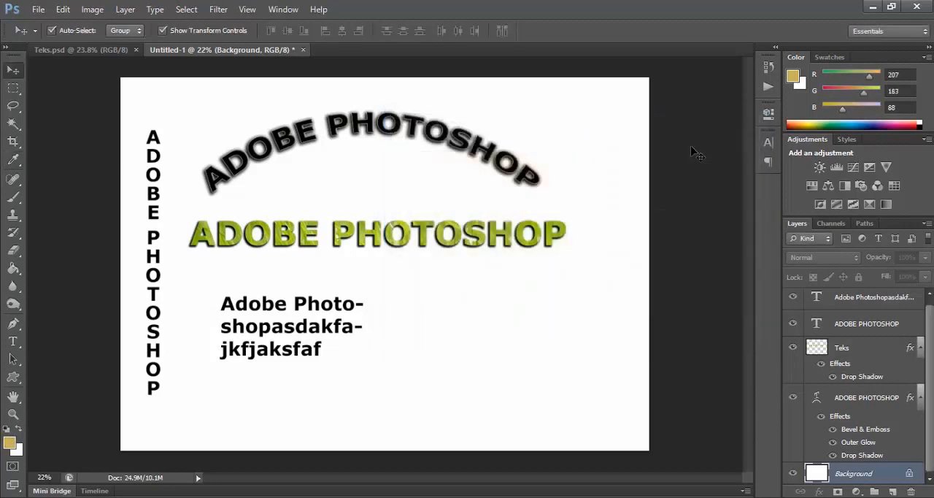
{"action": "left_click", "coordinate": [15, 269]}
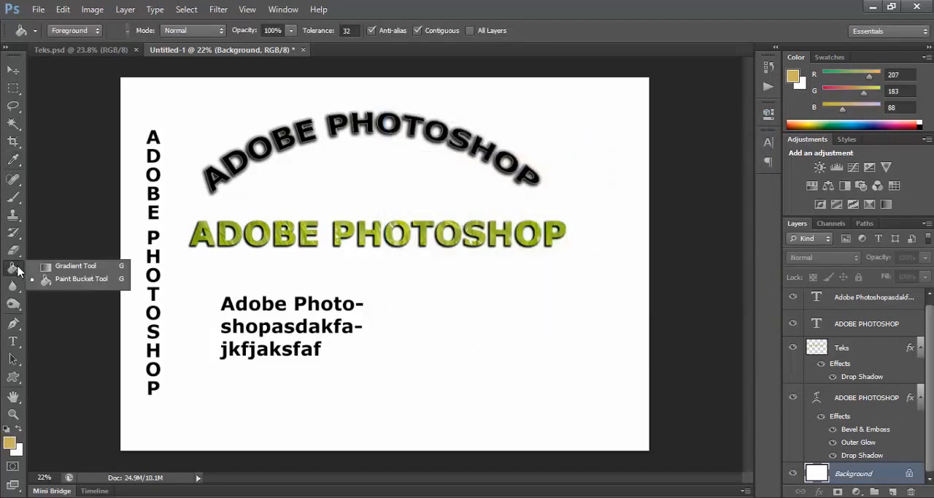
{"action": "left_click", "coordinate": [77, 279]}
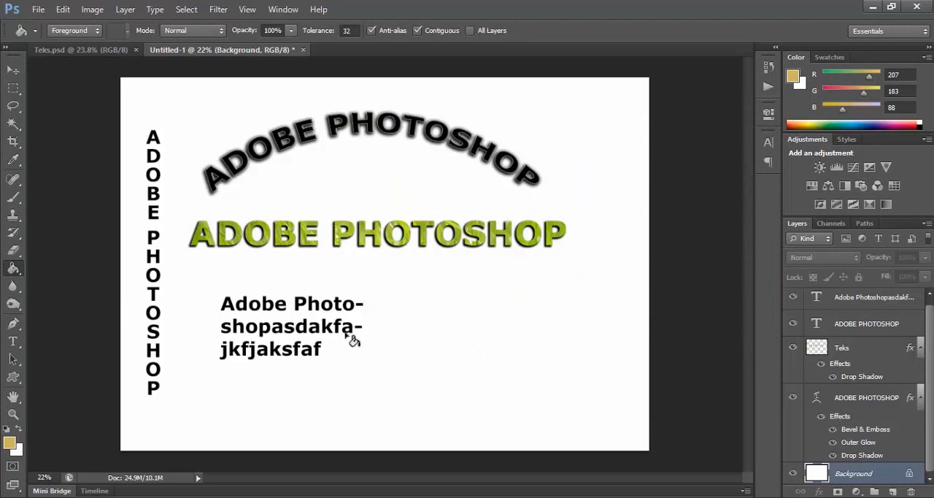
{"action": "left_click", "coordinate": [429, 330]}
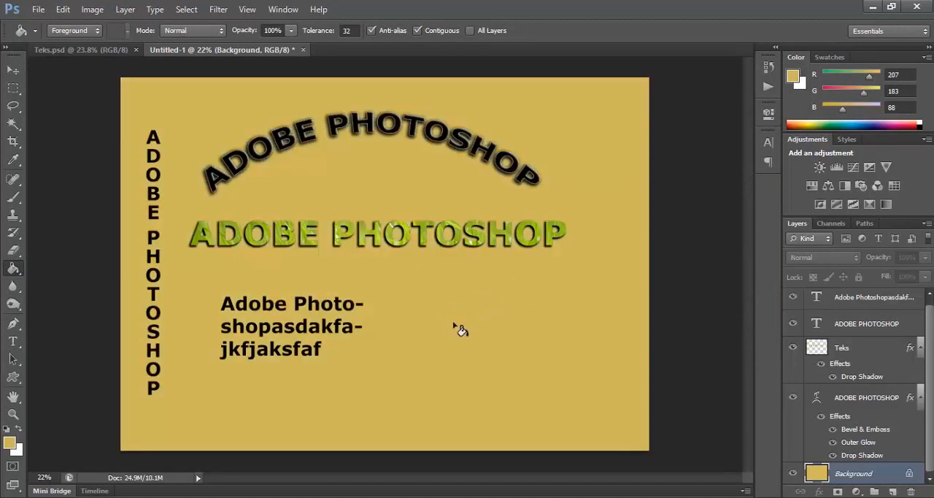
Step: Create an "ADOBE PHOTOSHOP" text selection with the Horizontal Type Mask tool in the canvas's empty lower-right area
{"action": "left_click", "coordinate": [13, 342]}
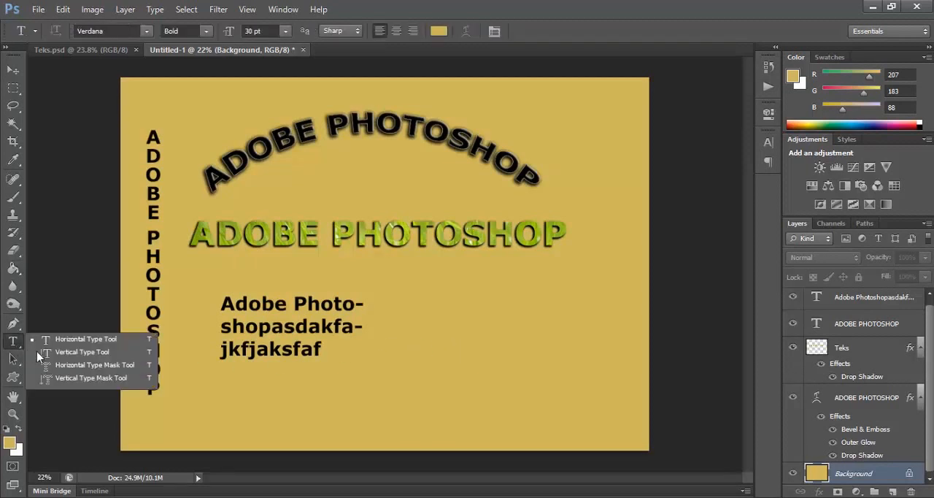
{"action": "left_click", "coordinate": [76, 365]}
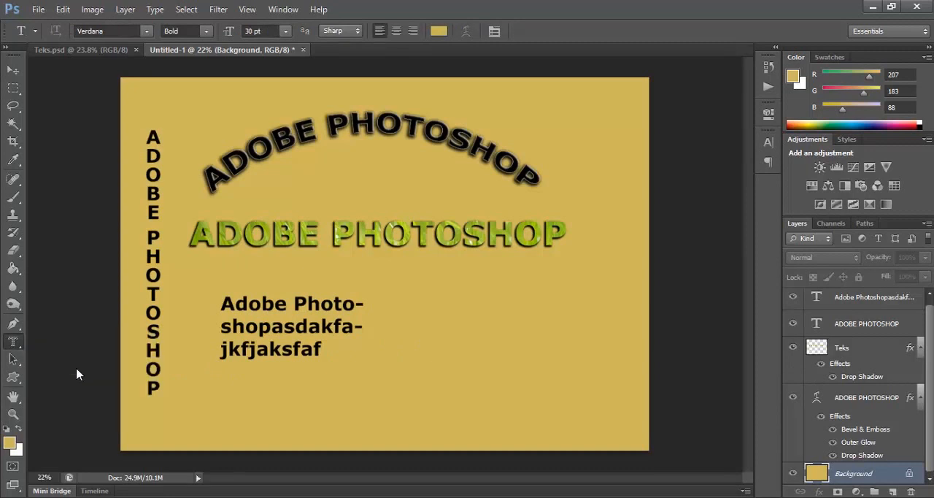
{"action": "left_click", "coordinate": [436, 406]}
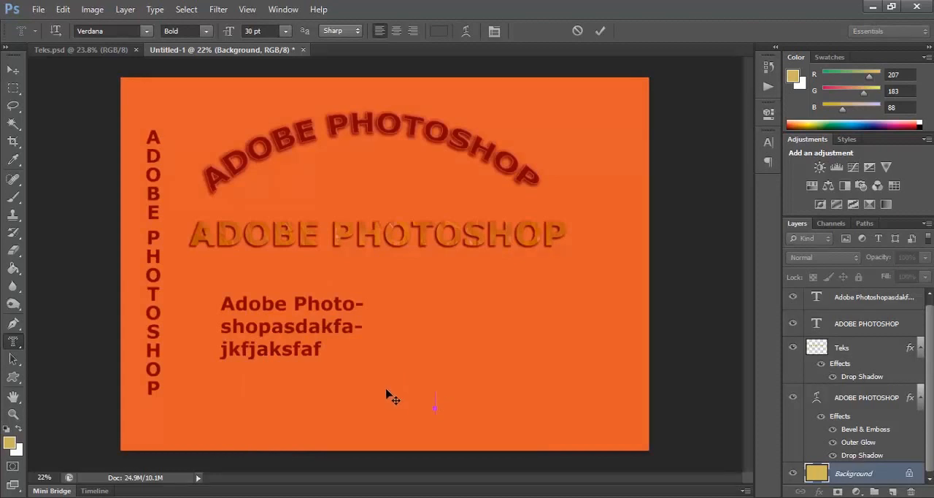
{"action": "type", "text": "ADOBE"}
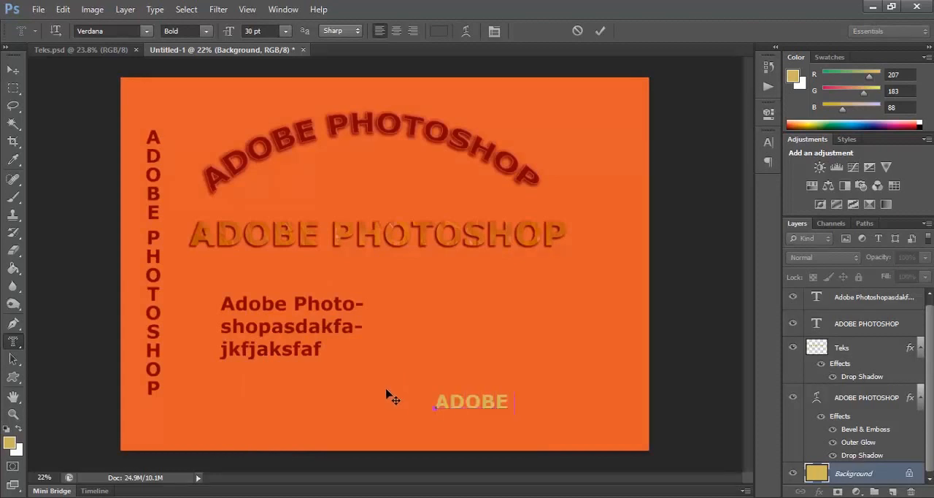
{"action": "type", "text": " PHOTO"}
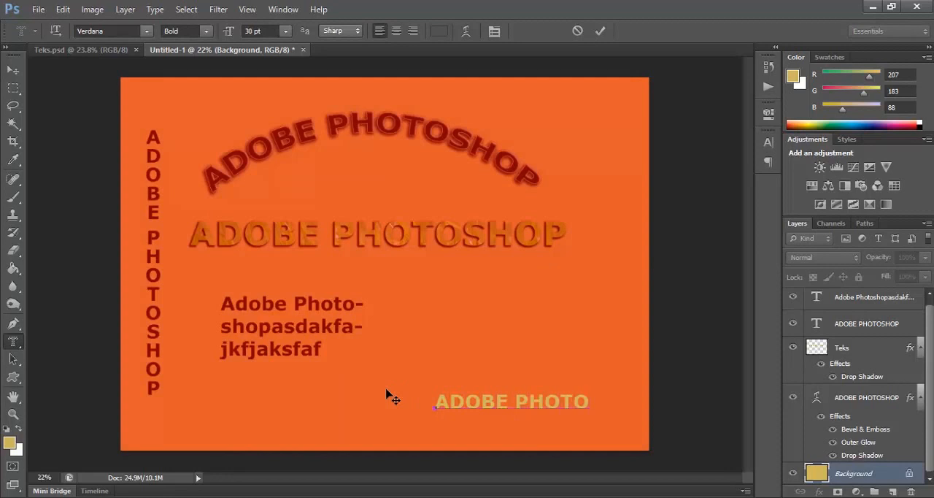
{"action": "type", "text": "SHOP"}
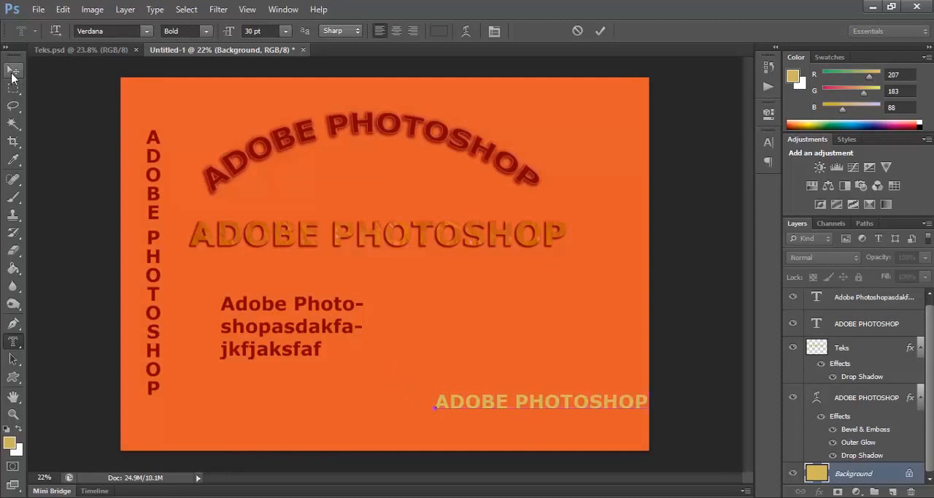
{"action": "left_click", "coordinate": [11, 75]}
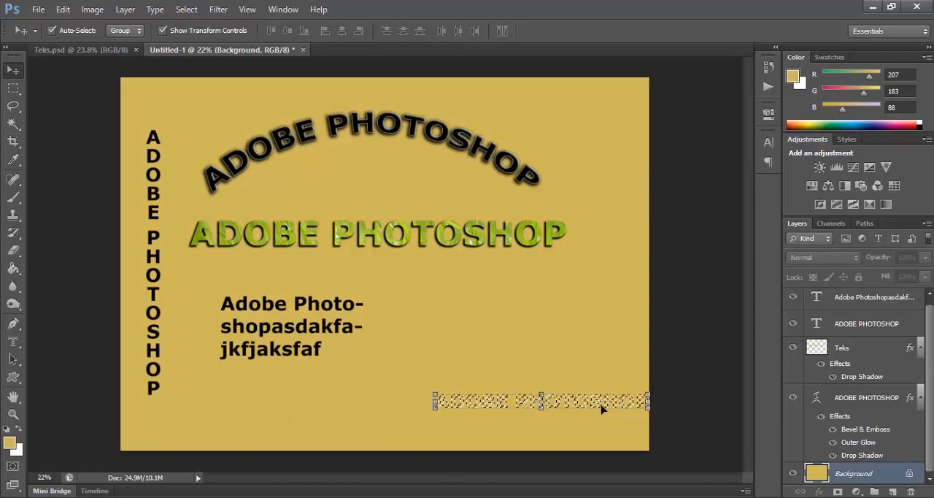
Step: Copy the text-shaped selection of the background onto its own layer and rename that layer "tekss"
{"action": "key", "text": "ctrl+j"}
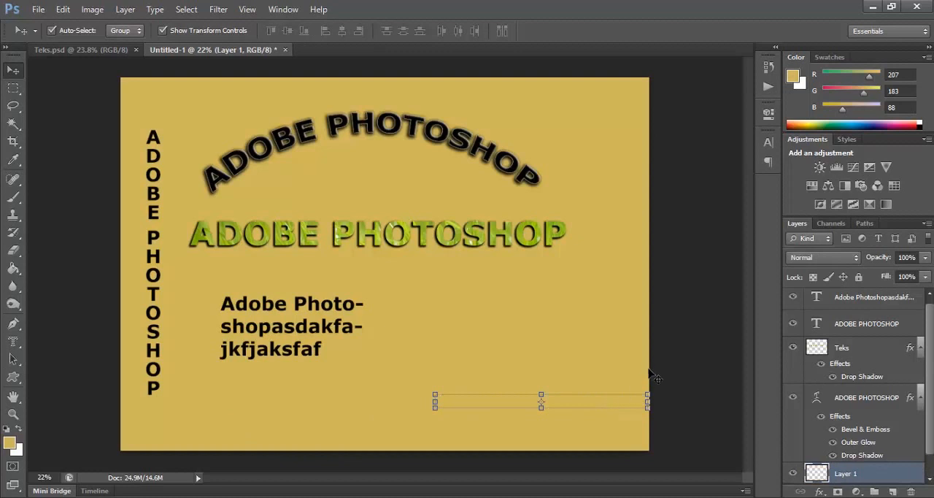
{"action": "scroll", "coordinate": [861, 478], "scroll_direction": "down", "scroll_amount": 1}
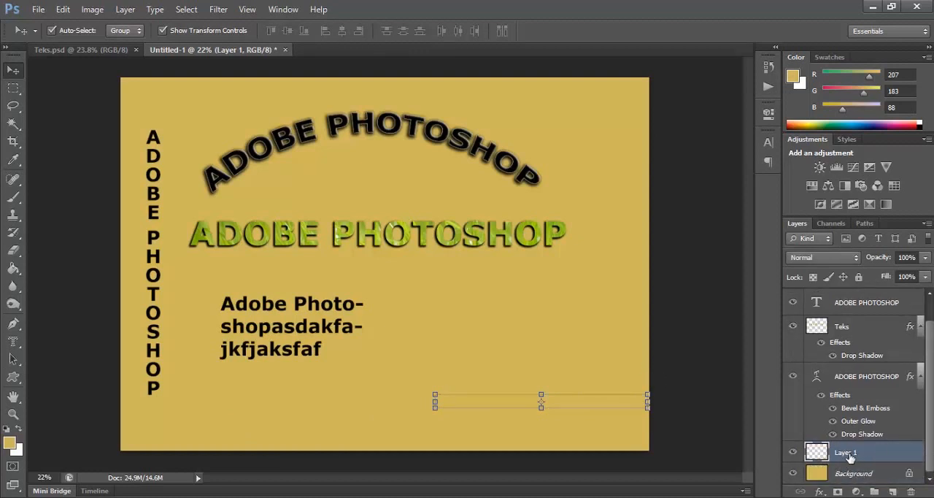
{"action": "double_click", "coordinate": [847, 453]}
{"action": "type", "text": "teks"}
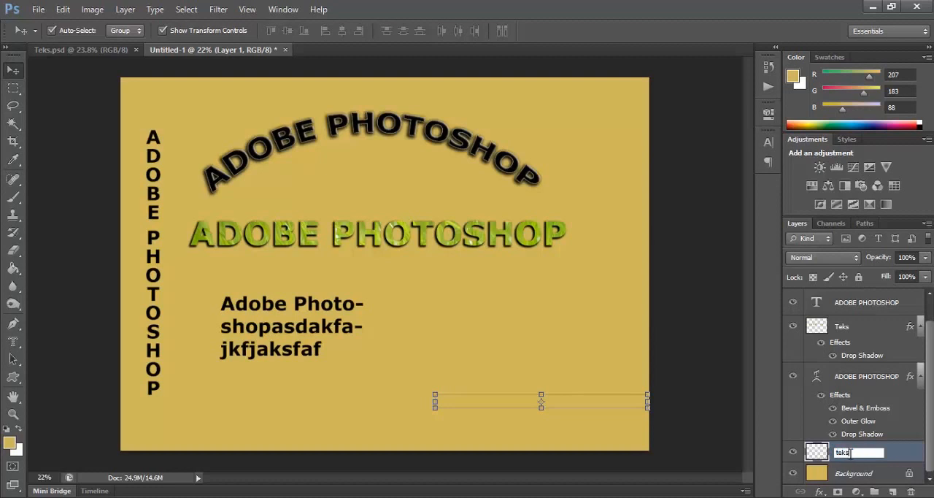
{"action": "type", "text": "s"}
{"action": "key", "text": "Return"}
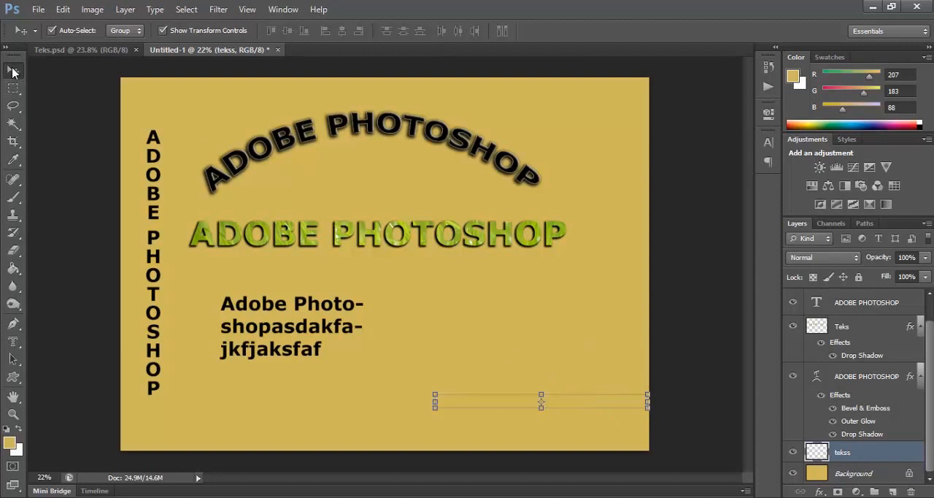
Step: Apply Drop Shadow and Satin effects to the tekss layer and raise the shadow's opacity
{"action": "right_click", "coordinate": [909, 459]}
{"action": "left_click", "coordinate": [825, 35]}
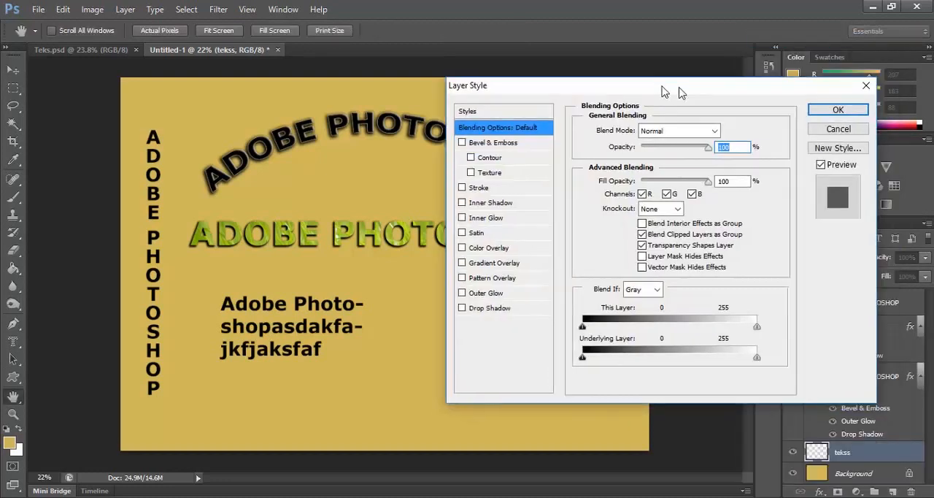
{"action": "left_click_drag", "start_coordinate": [600, 95], "coordinate": [396, 35]}
{"action": "left_click", "coordinate": [293, 261]}
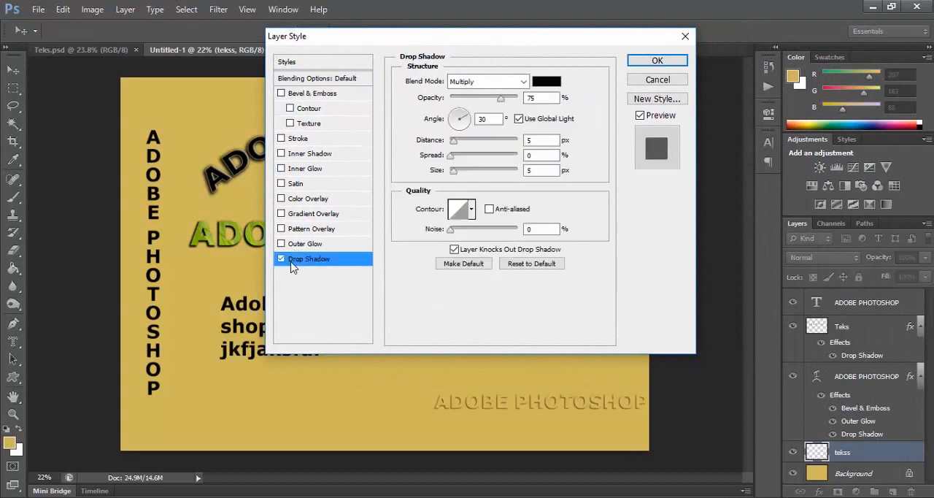
{"action": "left_click", "coordinate": [282, 184]}
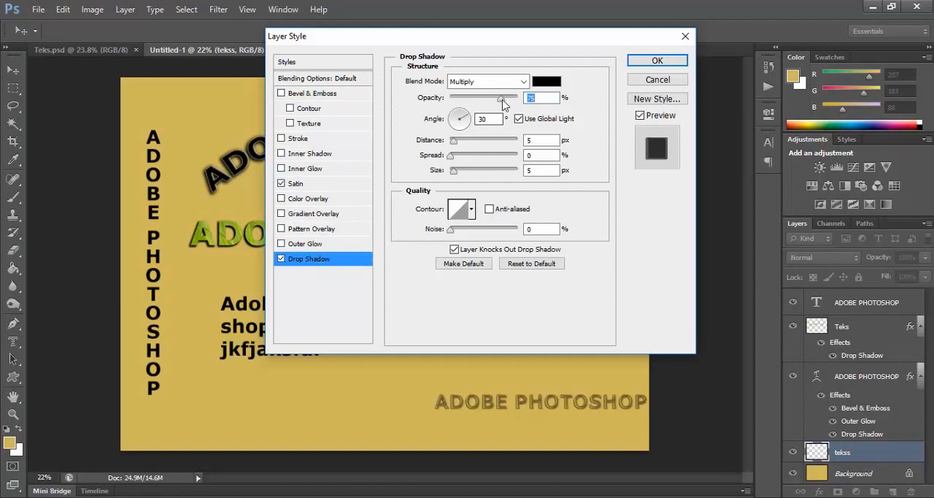
{"action": "left_click_drag", "start_coordinate": [501, 98], "coordinate": [520, 98]}
{"action": "left_click", "coordinate": [639, 63]}
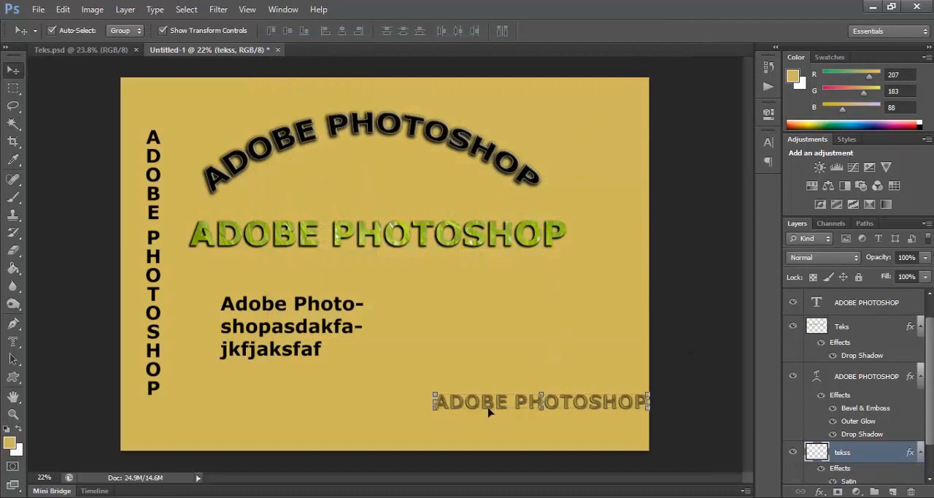
Step: Move the mask text below the paragraph, scale it proportionally to about 182%, and deselect it
{"action": "left_click_drag", "start_coordinate": [488, 413], "coordinate": [393, 401]}
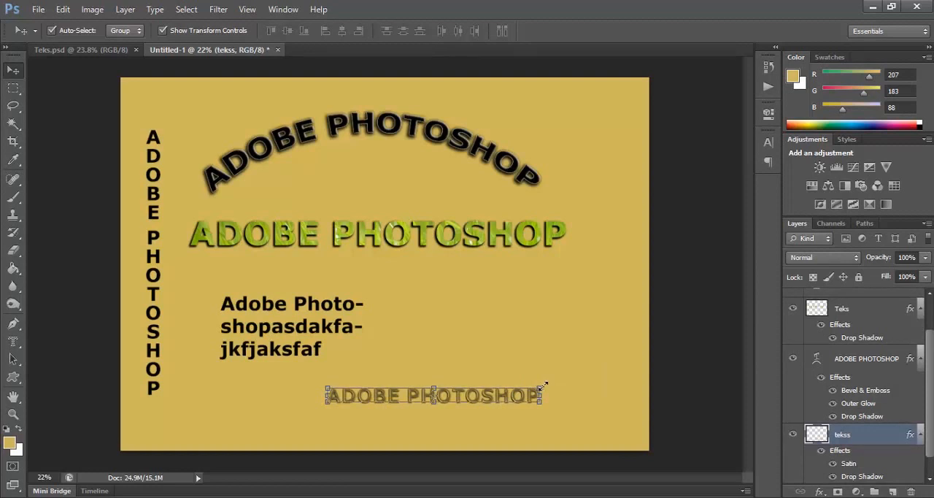
{"action": "left_click_drag", "start_coordinate": [543, 386], "coordinate": [621, 288]}
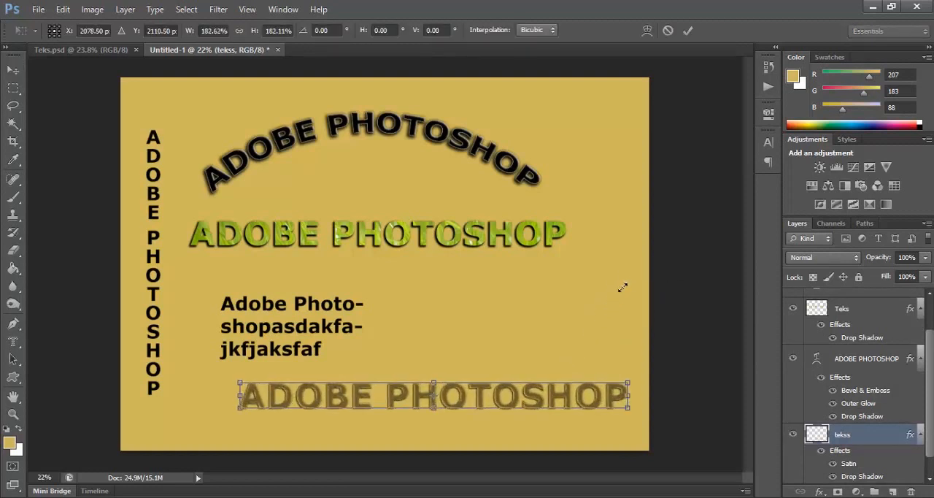
{"action": "key", "text": "Return"}
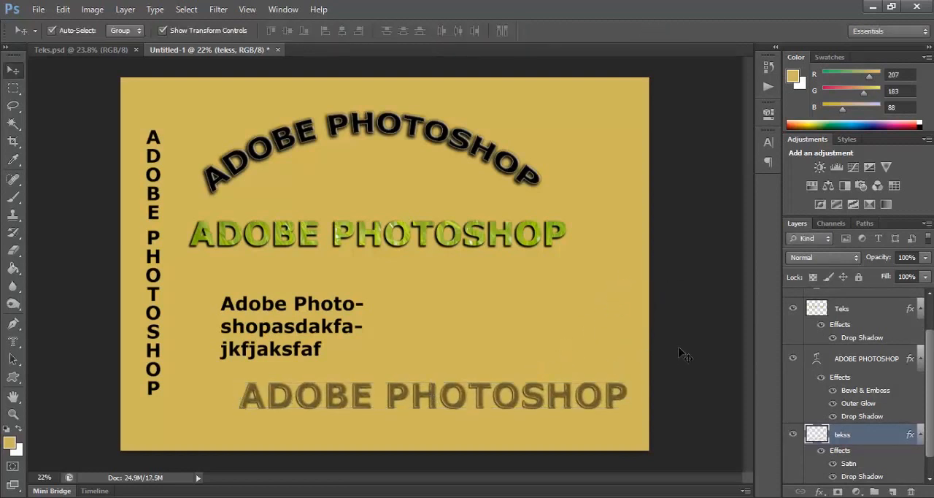
{"action": "left_click", "coordinate": [680, 356]}
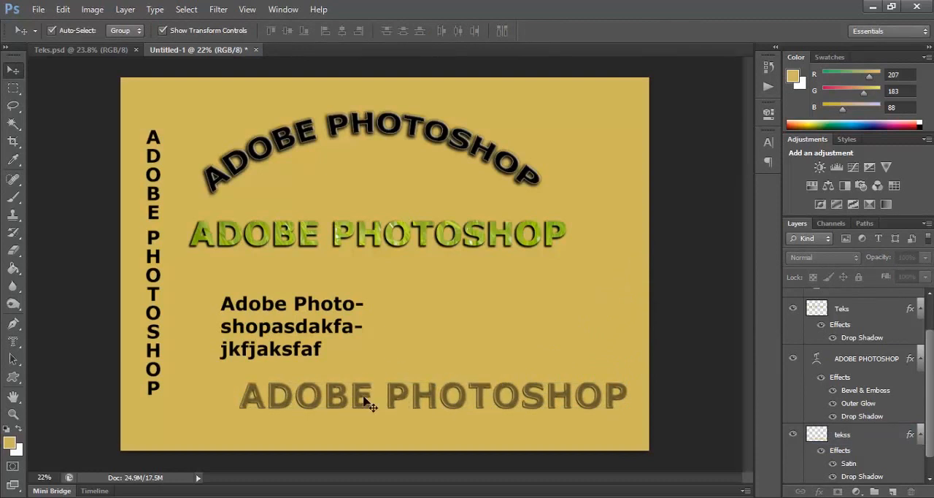
Step: Set the type tool back to Horizontal Type and select the grass-filled text with the Move tool
{"action": "left_click", "coordinate": [12, 342]}
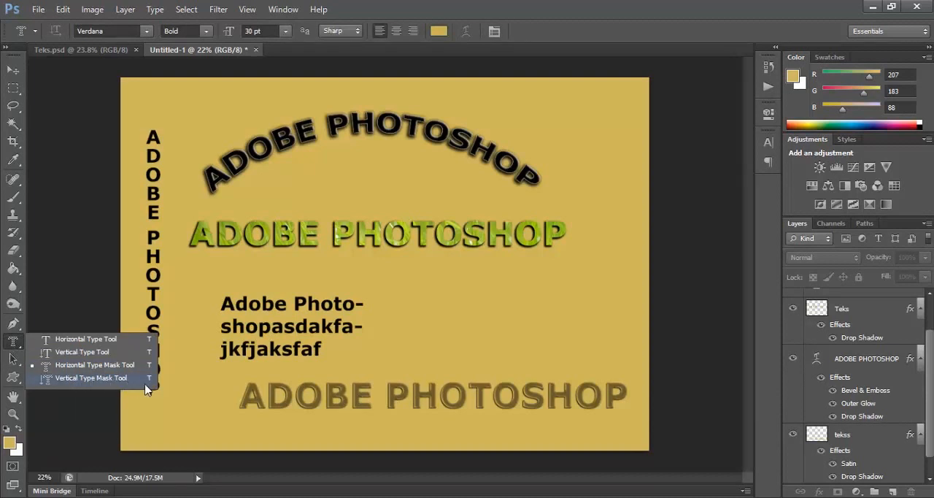
{"action": "left_click", "coordinate": [49, 346]}
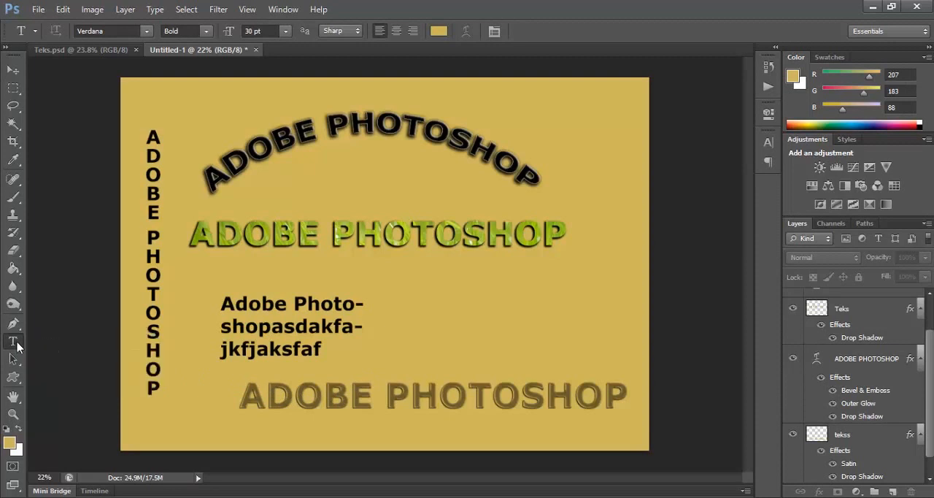
{"action": "left_click", "coordinate": [12, 70]}
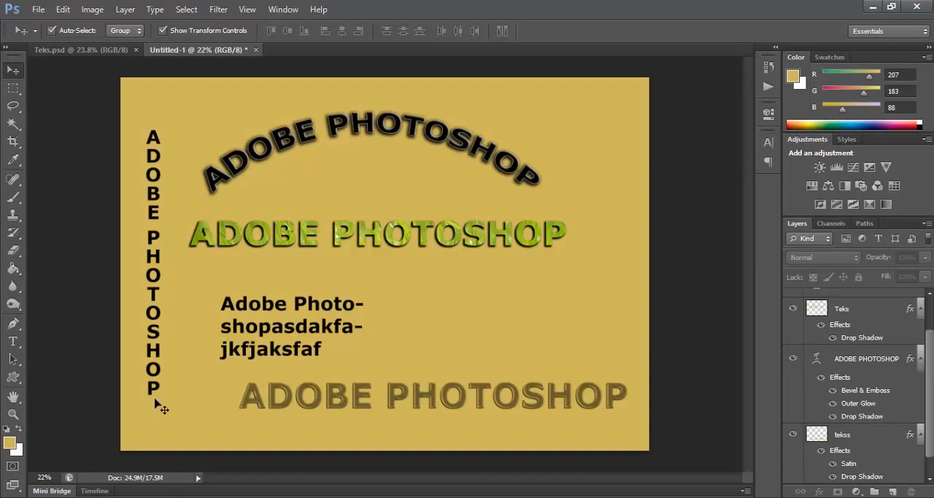
{"action": "left_click", "coordinate": [463, 246]}
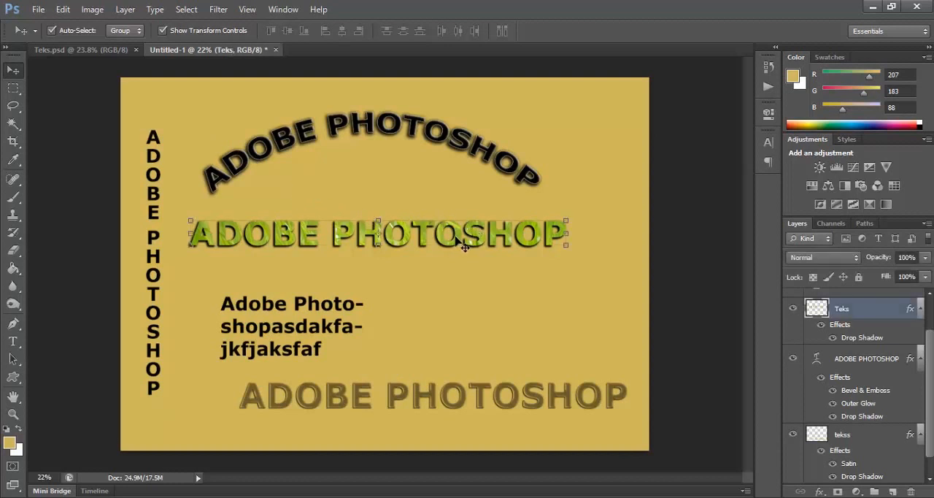